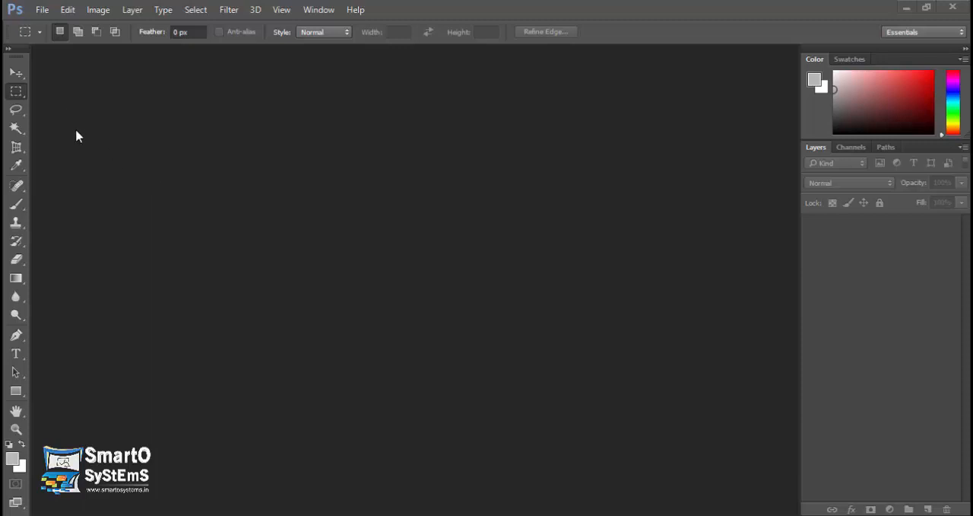
{"action": "left_click", "coordinate": [43, 10]}
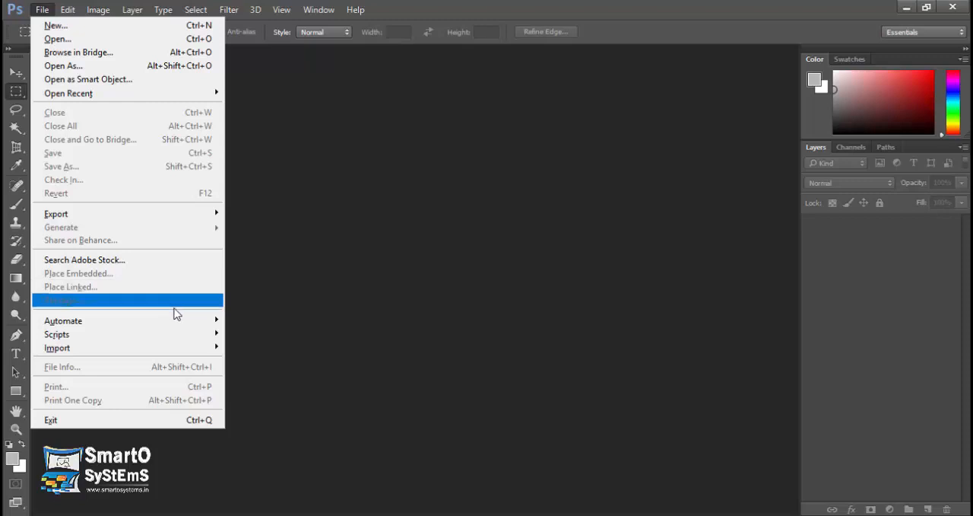
{"action": "mouse_move", "coordinate": [191, 322]}
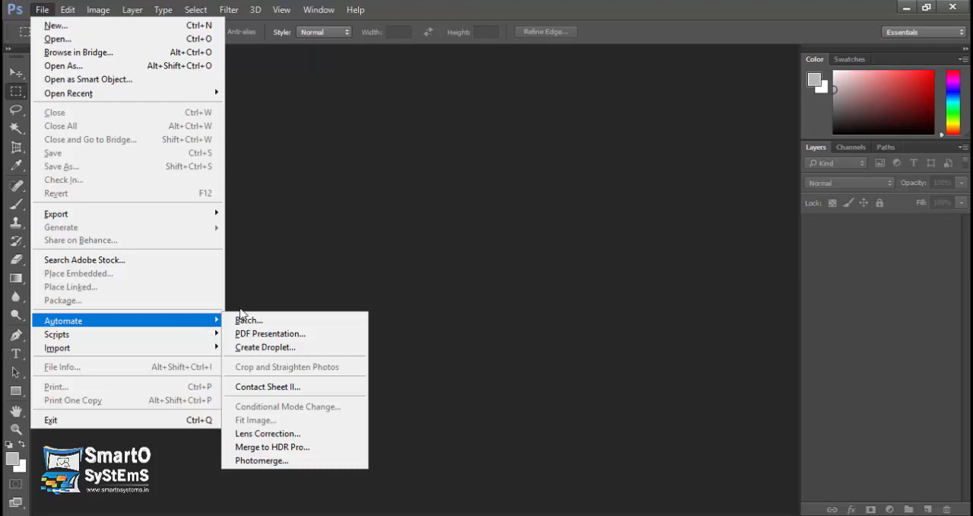
{"action": "left_click", "coordinate": [295, 323]}
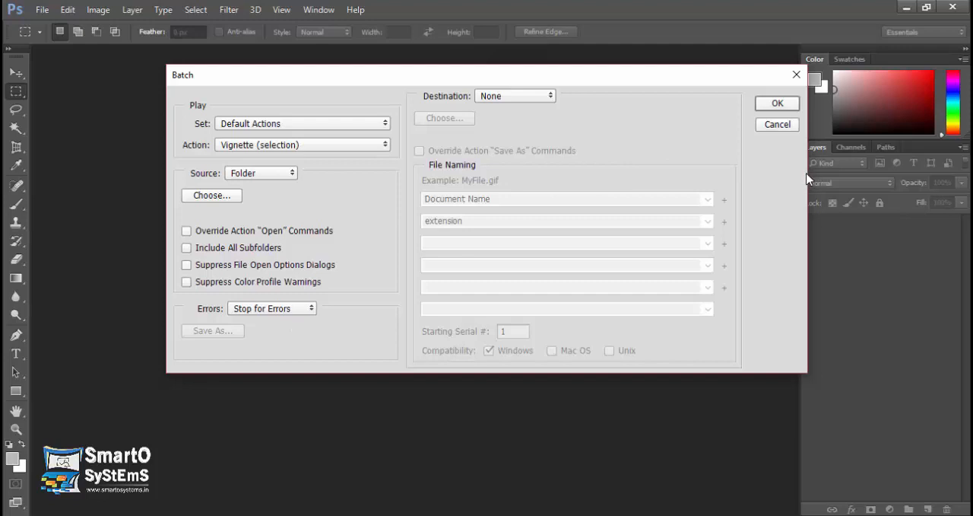
{"action": "left_click_drag", "start_coordinate": [718, 80], "coordinate": [660, 105]}
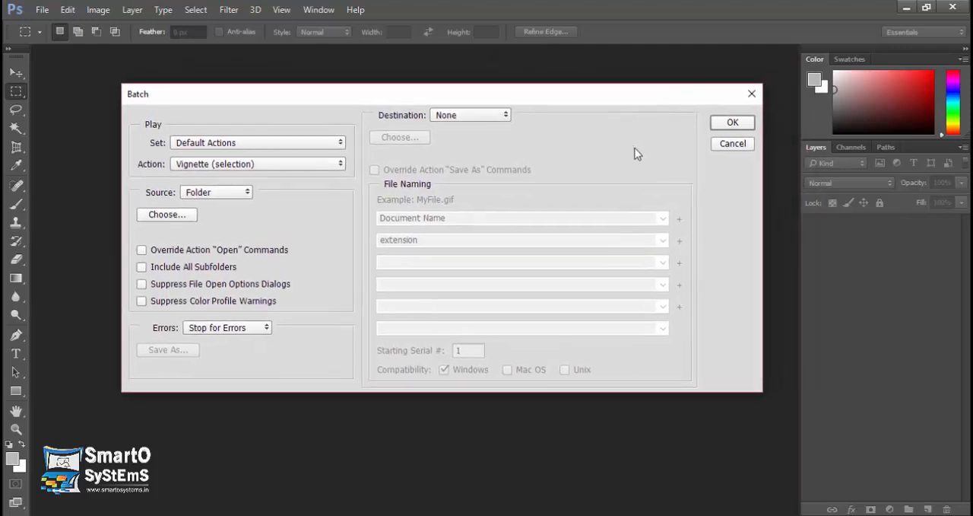
{"action": "left_click", "coordinate": [739, 145]}
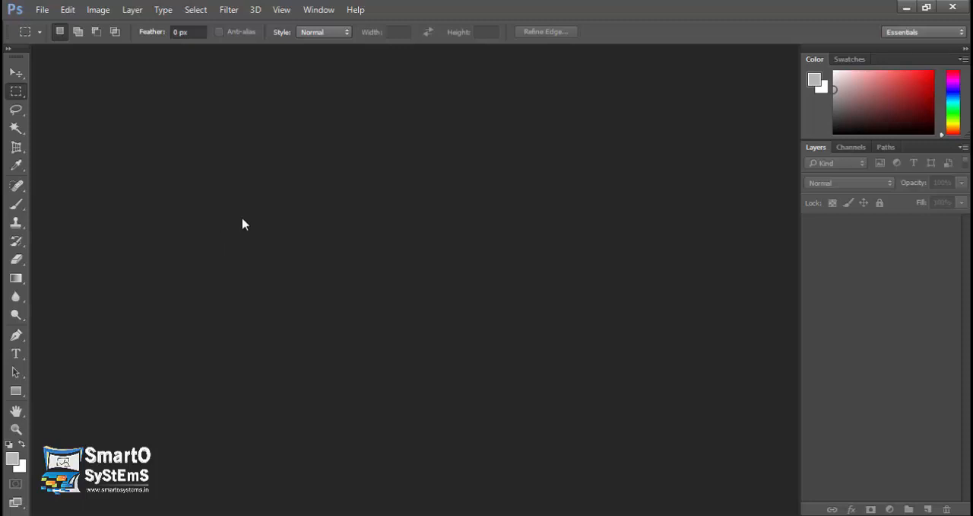
Open corn-on-the-cob-717640_960_720.jpg from the Images folder and display the Actions panel.
{"action": "left_click", "coordinate": [42, 10]}
{"action": "mouse_move", "coordinate": [67, 9]}
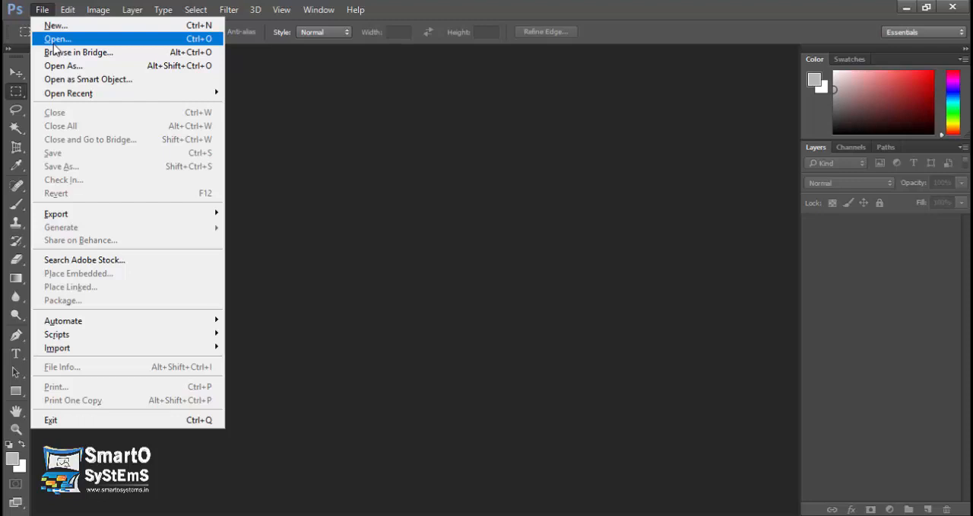
{"action": "left_click", "coordinate": [63, 44]}
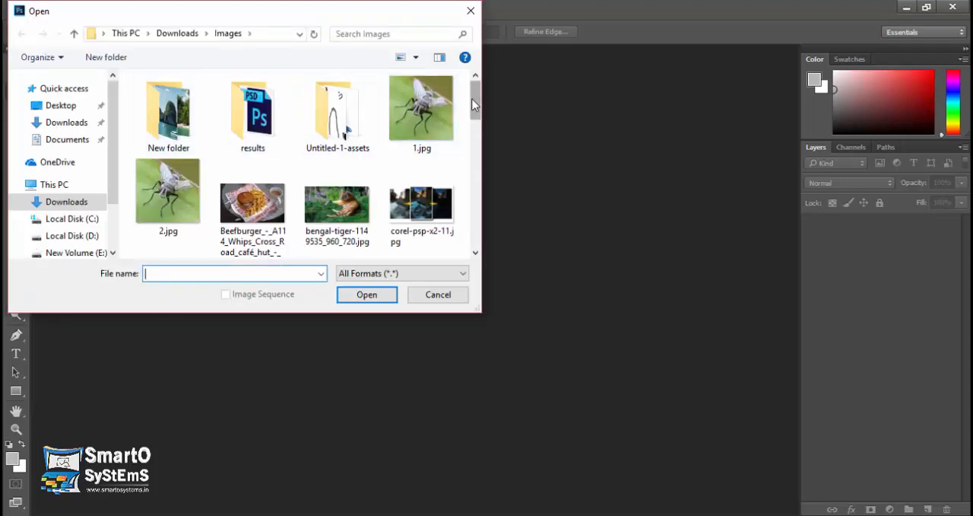
{"action": "scroll", "coordinate": [471, 99], "scroll_direction": "down", "scroll_amount": 2}
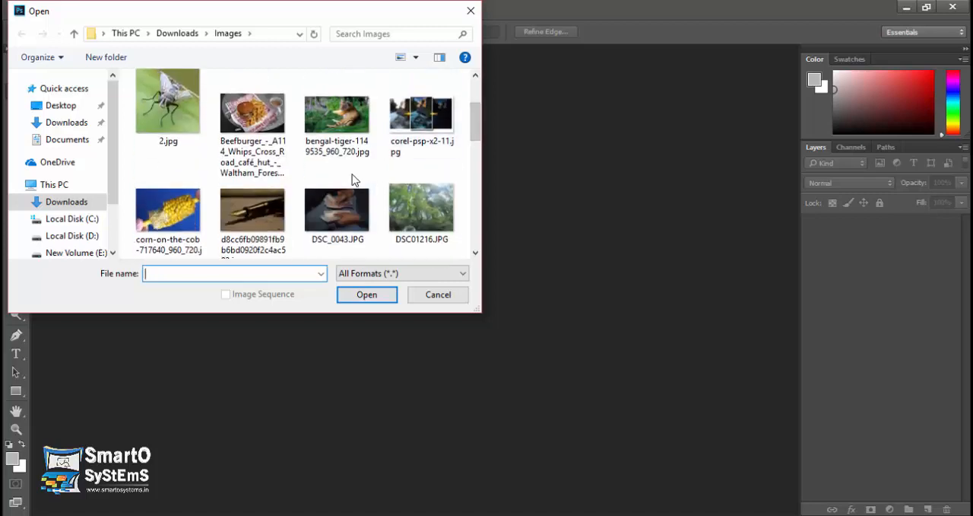
{"action": "double_click", "coordinate": [184, 213]}
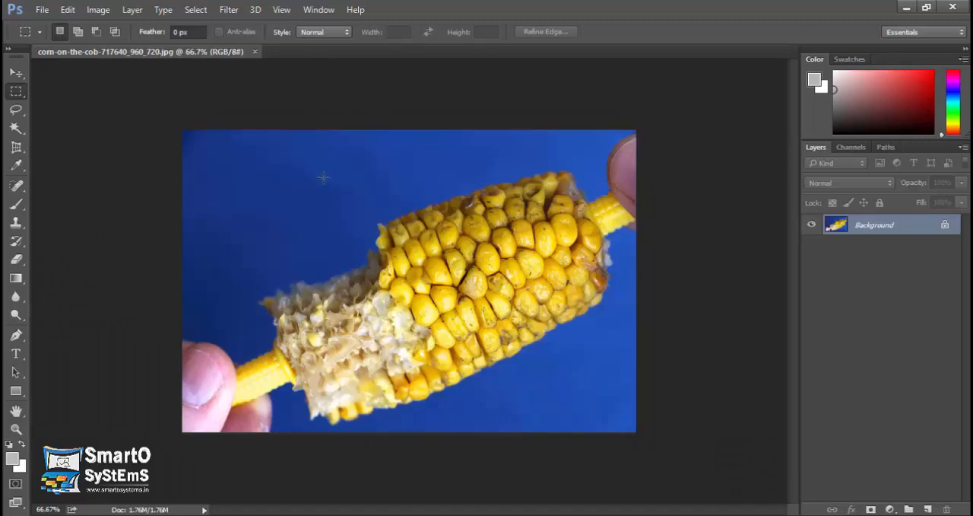
{"action": "left_click", "coordinate": [320, 9]}
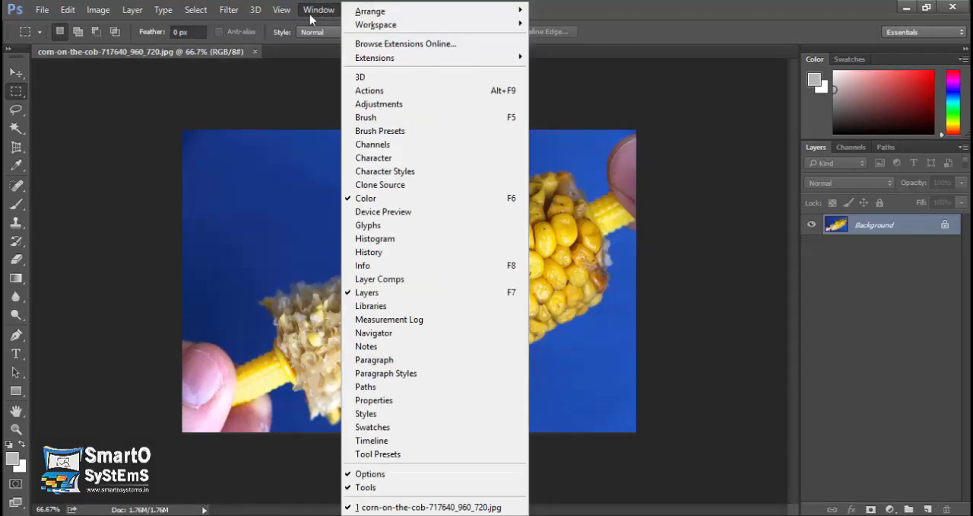
{"action": "left_click", "coordinate": [397, 96]}
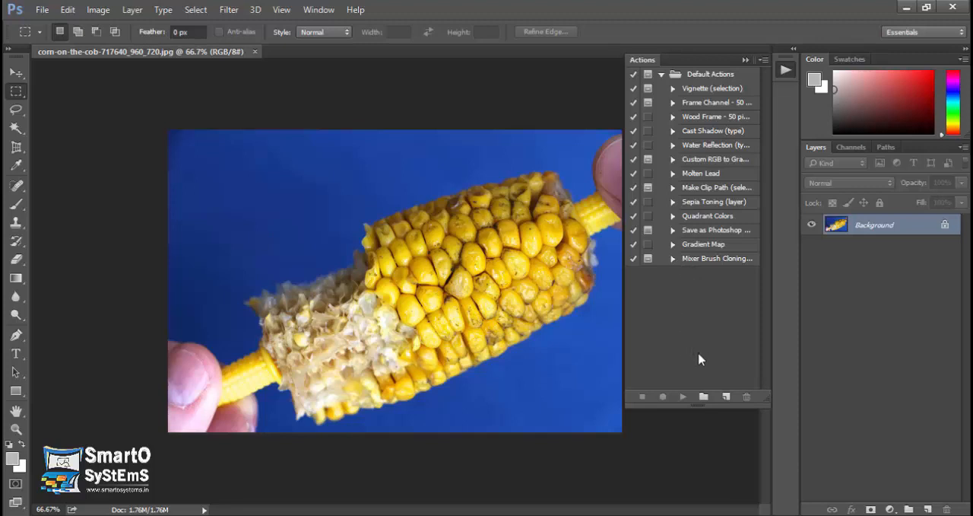
{"action": "left_click", "coordinate": [41, 9]}
{"action": "mouse_move", "coordinate": [217, 321]}
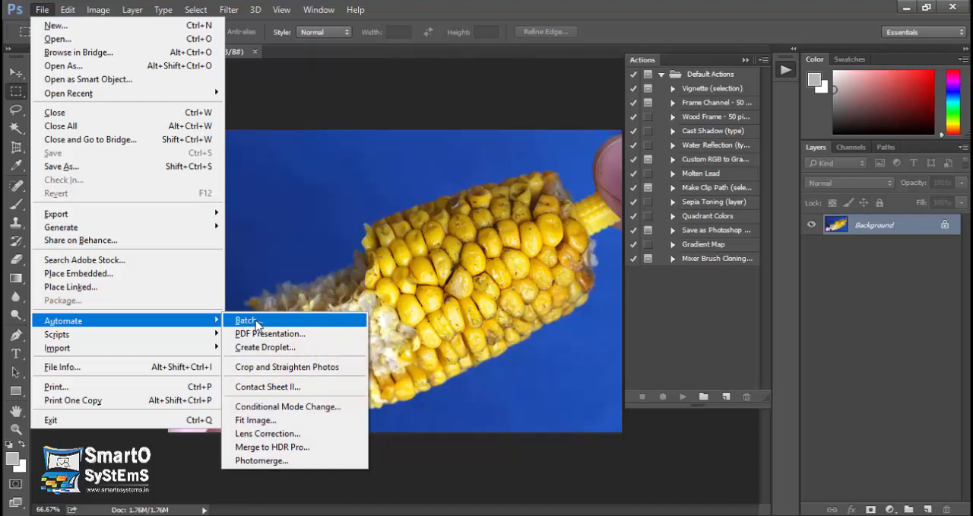
{"action": "left_click", "coordinate": [645, 304]}
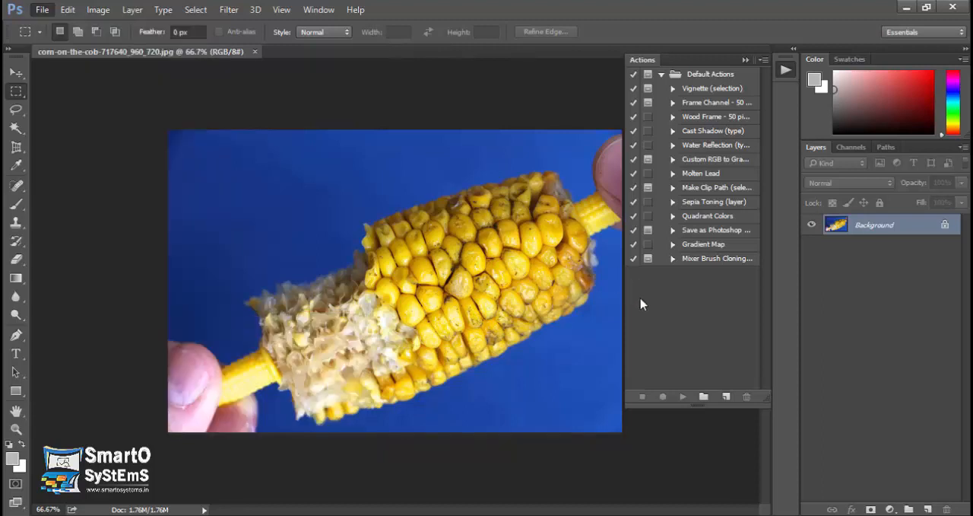
Create a new action named "black and white" in the Default Actions set with function key F10 and start recording it.
{"action": "left_click", "coordinate": [727, 397]}
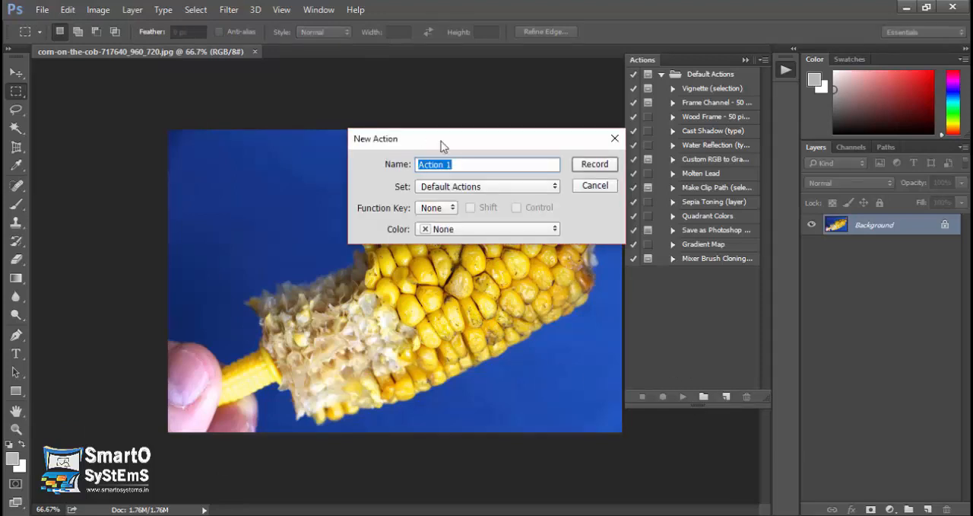
{"action": "type", "text": "black and white"}
{"action": "left_click", "coordinate": [448, 208]}
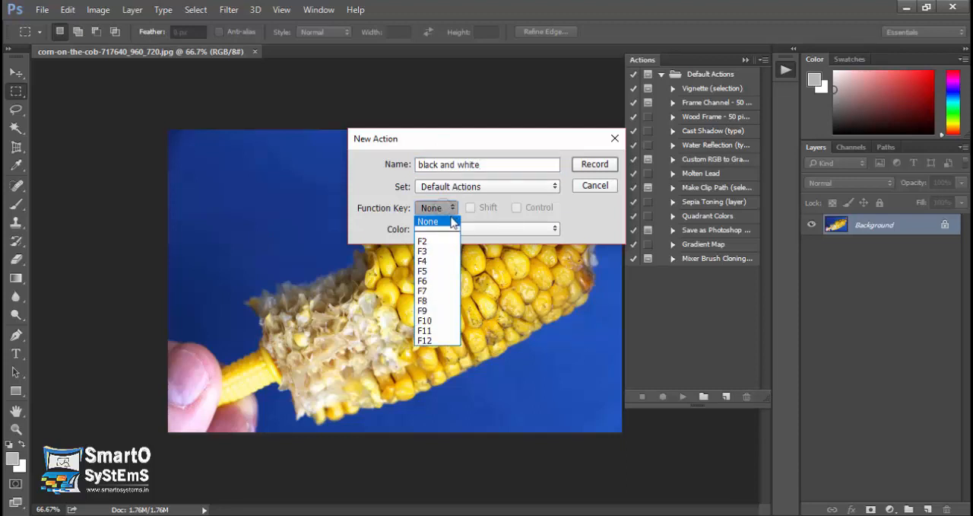
{"action": "left_click", "coordinate": [445, 325]}
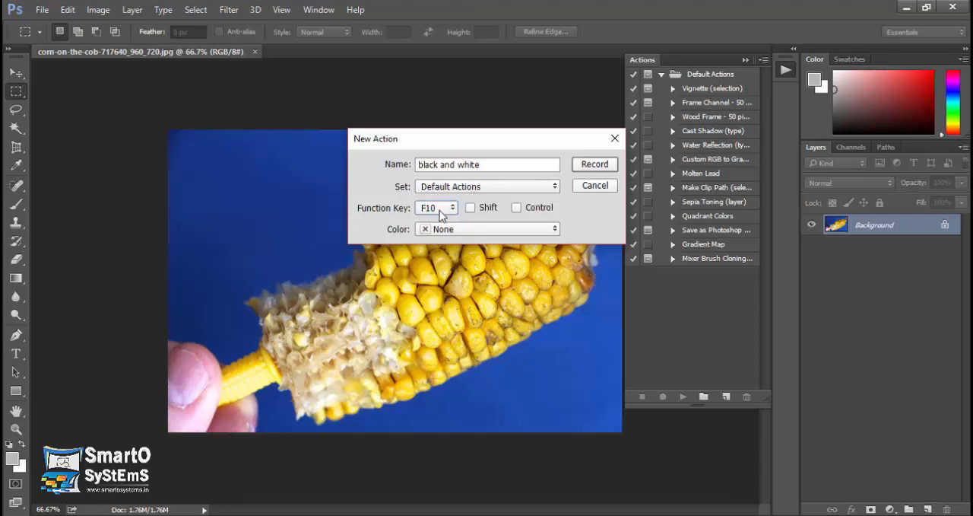
{"action": "left_click", "coordinate": [595, 165]}
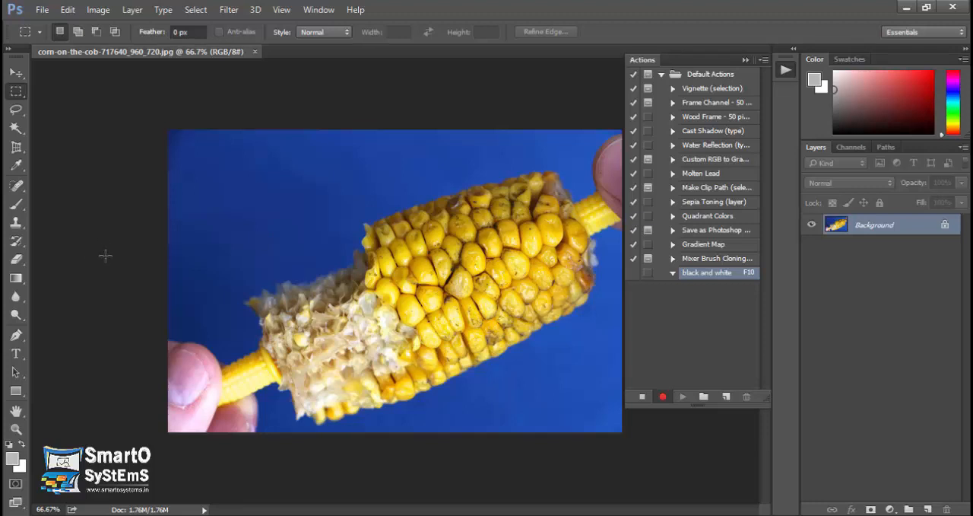
Try recording a wavy eraser stroke across the corn image, and delete the recorded eraser step from the action.
{"action": "left_click", "coordinate": [15, 258]}
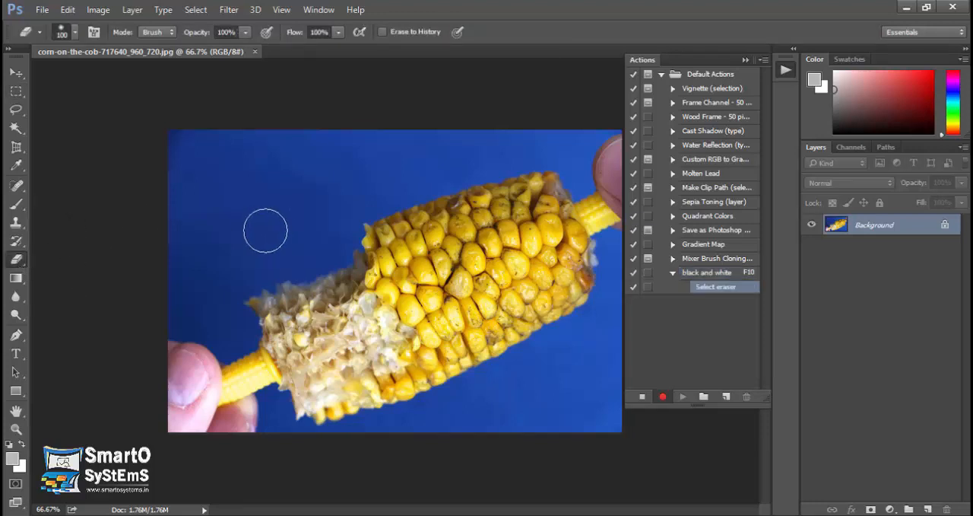
{"action": "mouse_move", "coordinate": [264, 226]}
{"action": "left_mouse_down"}
{"action": "mouse_move", "coordinate": [350, 248]}
{"action": "mouse_move", "coordinate": [412, 307]}
{"action": "mouse_move", "coordinate": [465, 294]}
{"action": "left_mouse_up"}
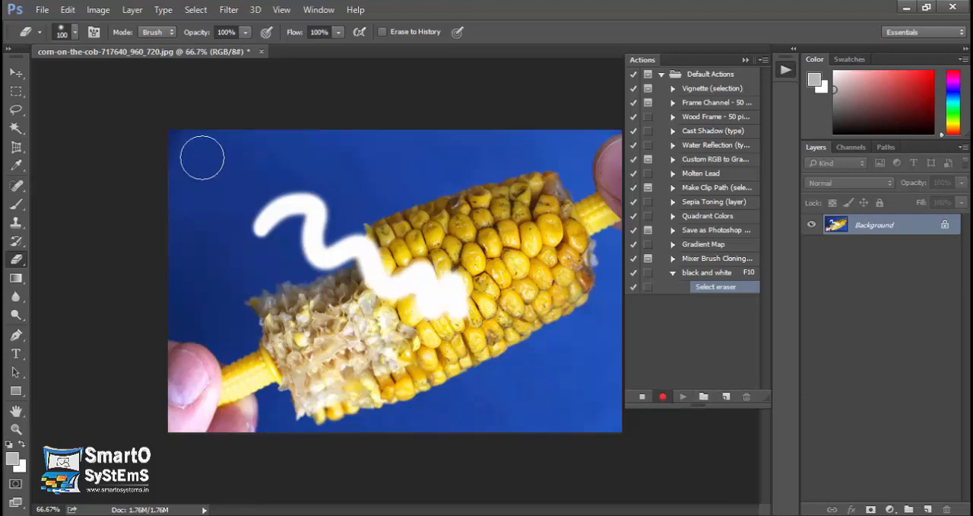
{"action": "left_click", "coordinate": [642, 396]}
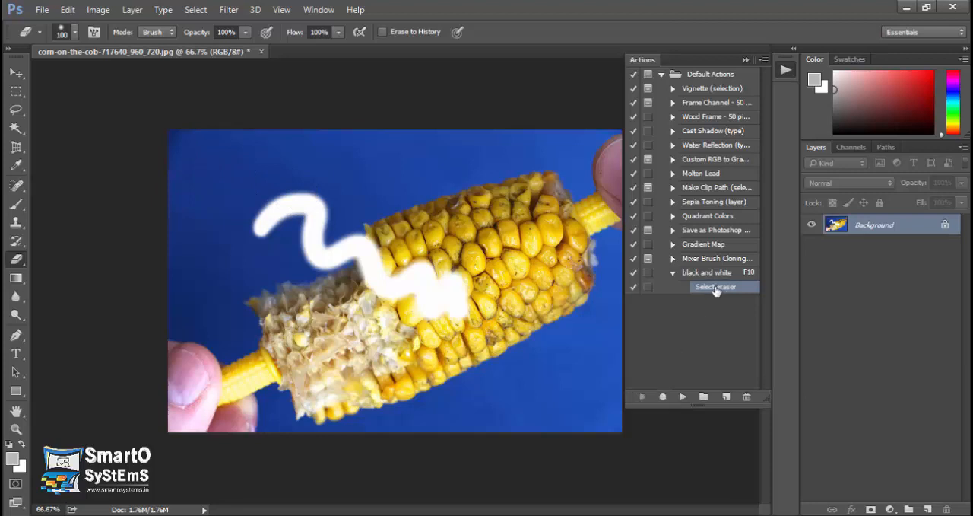
{"action": "left_click", "coordinate": [747, 396]}
{"action": "left_click", "coordinate": [441, 217]}
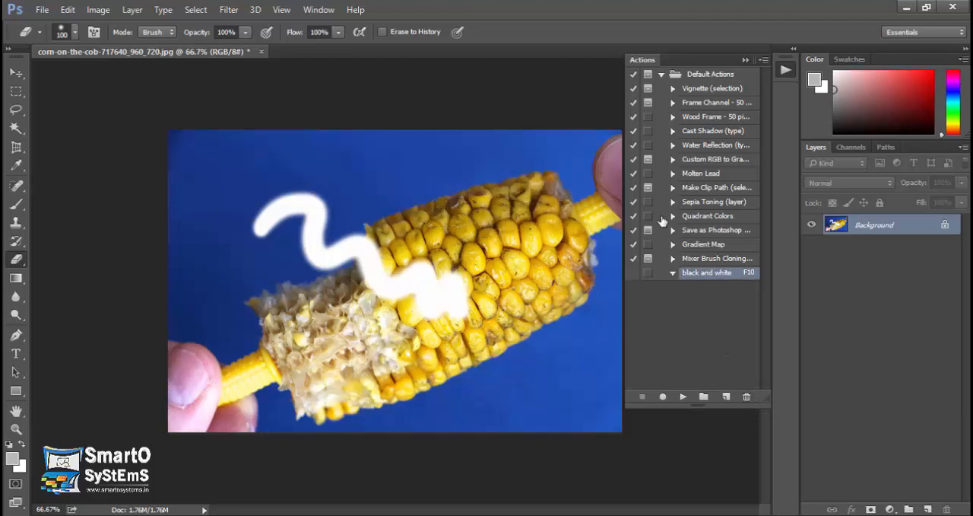
Record a Black & White adjustment with the Default preset into the black and white action and stop recording.
{"action": "left_click", "coordinate": [663, 397]}
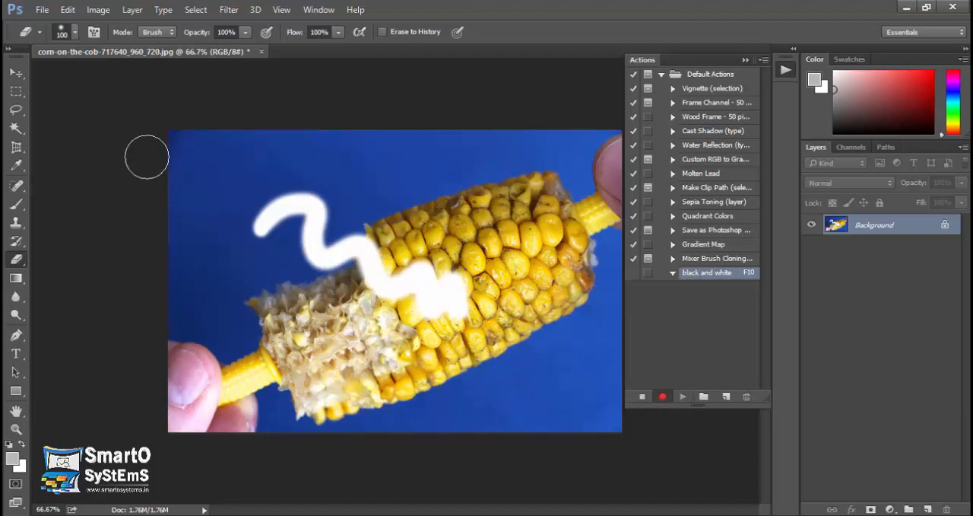
{"action": "left_click", "coordinate": [99, 13]}
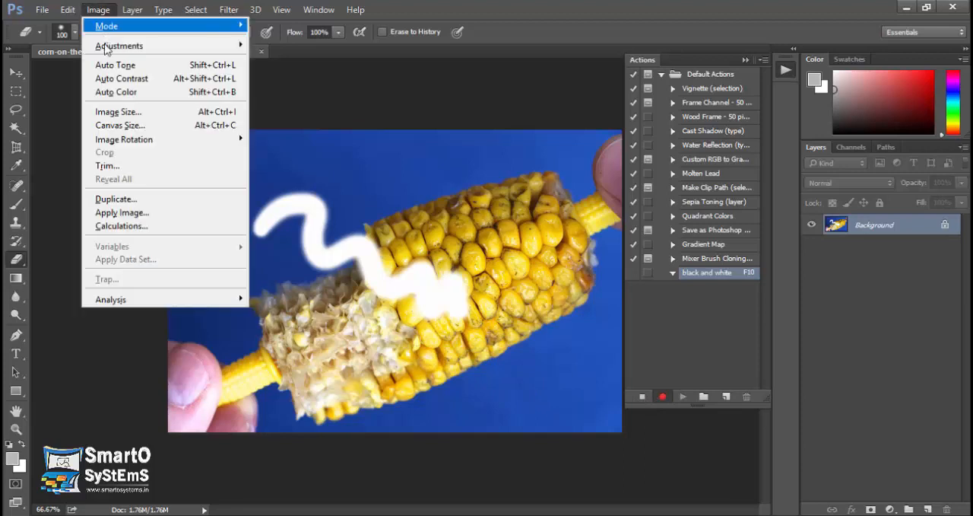
{"action": "mouse_move", "coordinate": [172, 46]}
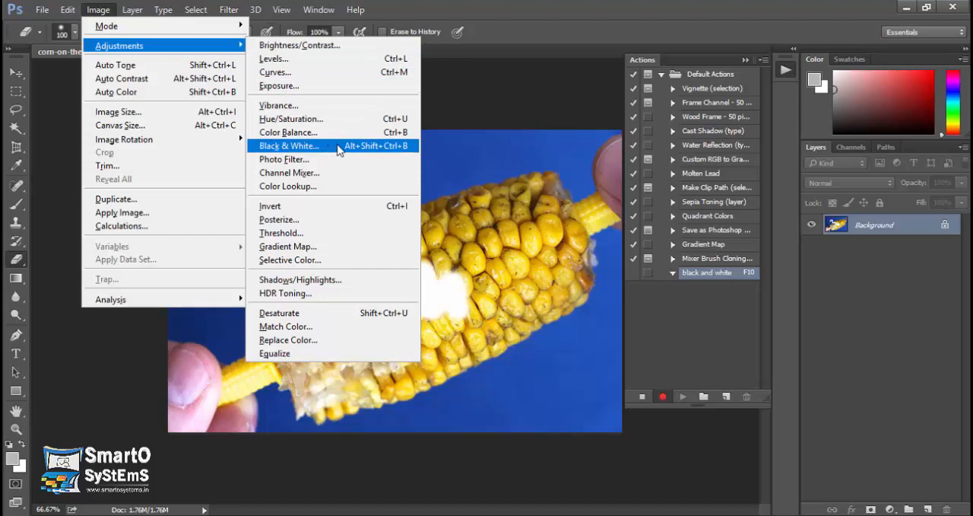
{"action": "left_click", "coordinate": [365, 149]}
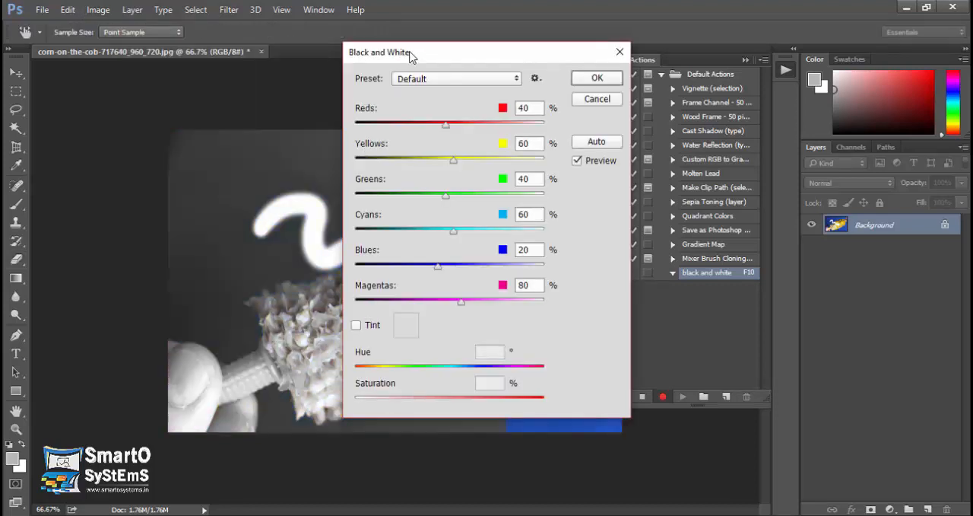
{"action": "left_click_drag", "start_coordinate": [412, 57], "coordinate": [695, 56]}
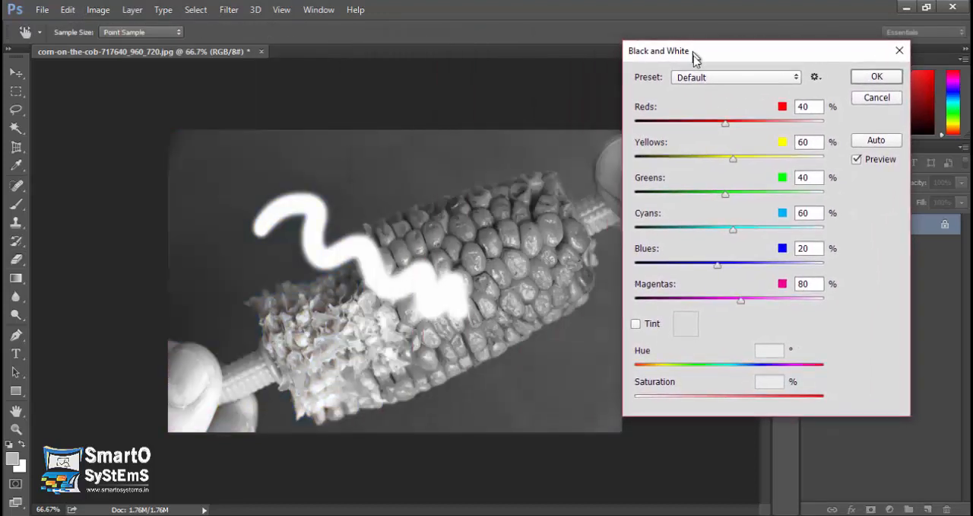
{"action": "left_click", "coordinate": [877, 77]}
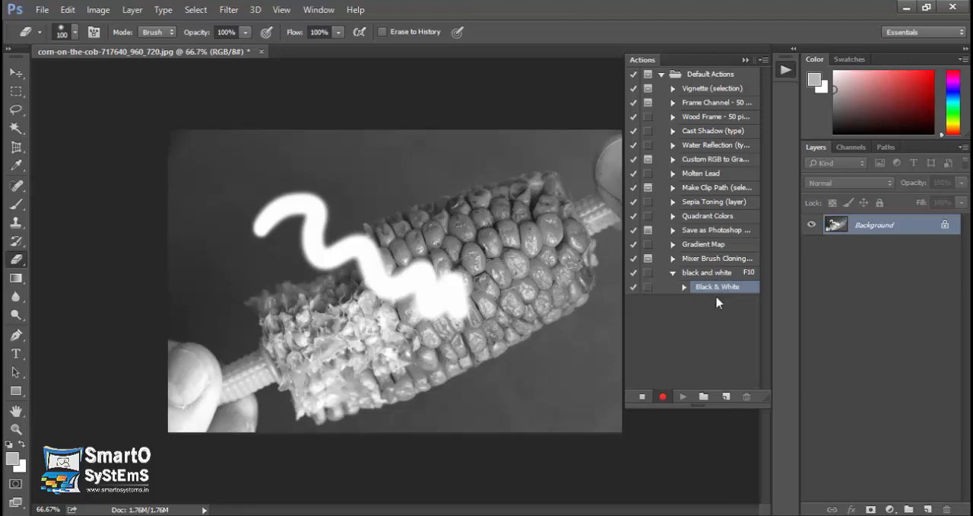
{"action": "left_click", "coordinate": [643, 397]}
Close the corn image without saving its changes.
{"action": "left_click", "coordinate": [261, 51]}
{"action": "left_click", "coordinate": [499, 217]}
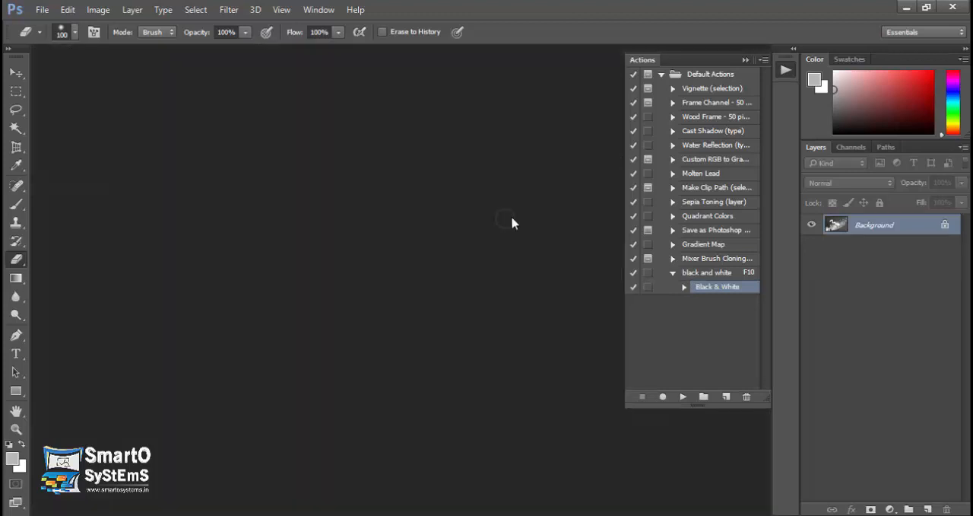
Start the Batch command and choose the "black and white" action from the Default Actions set.
{"action": "left_click", "coordinate": [42, 9]}
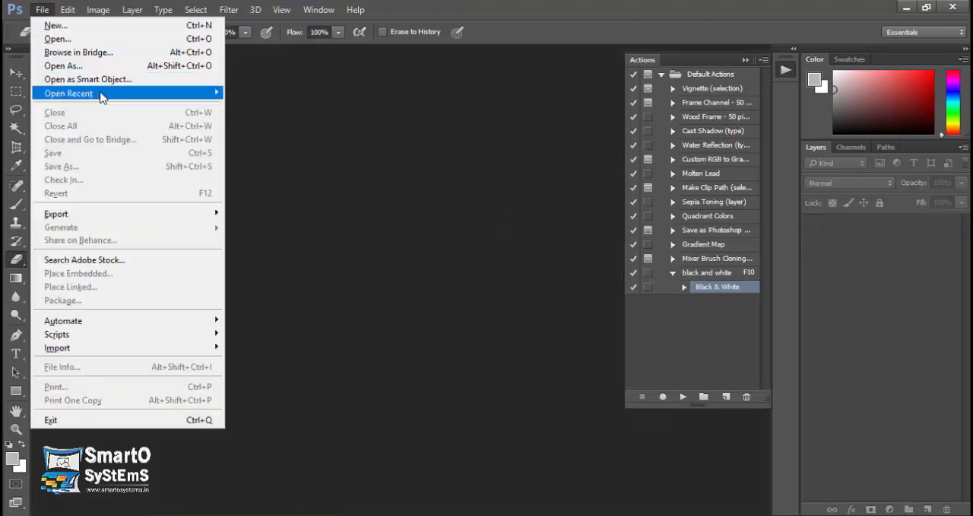
{"action": "mouse_move", "coordinate": [213, 321]}
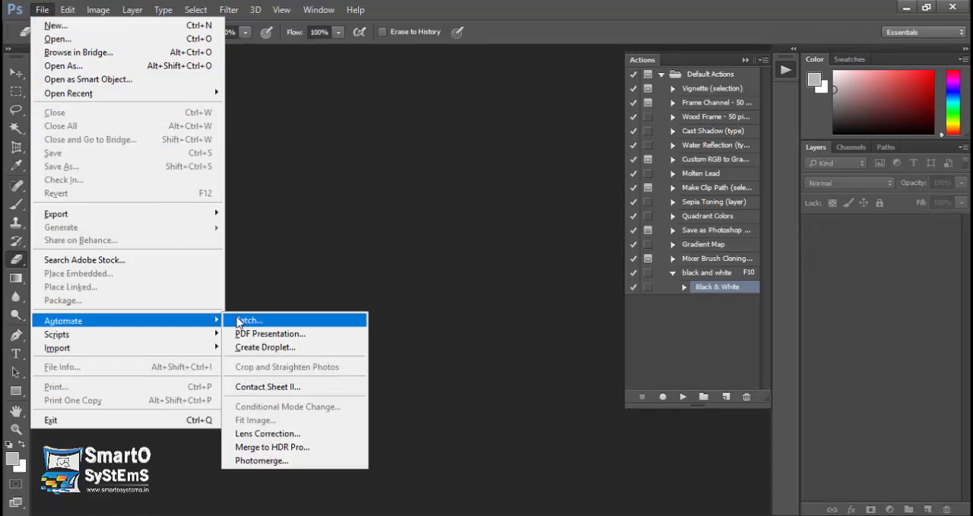
{"action": "left_click", "coordinate": [245, 321]}
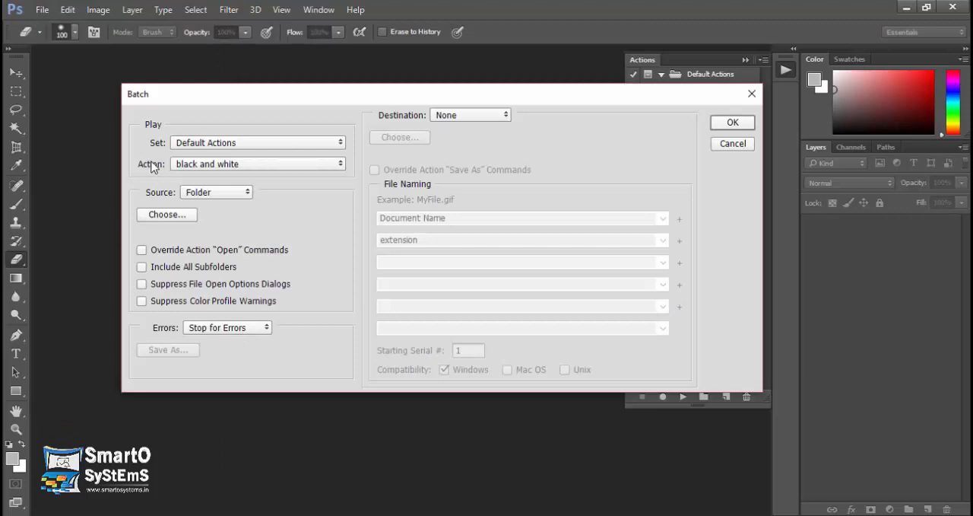
{"action": "left_click", "coordinate": [201, 164]}
{"action": "left_click", "coordinate": [232, 306]}
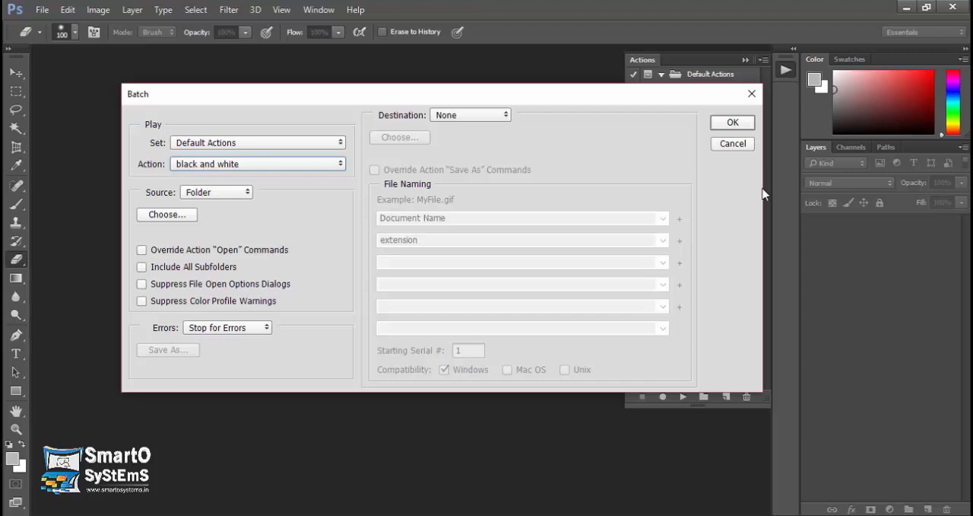
{"action": "left_click", "coordinate": [190, 216]}
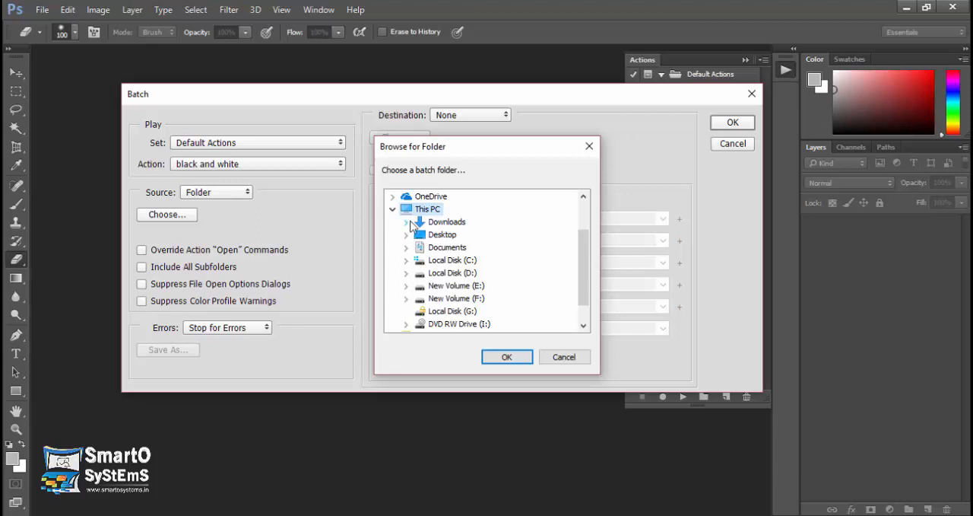
{"action": "left_click", "coordinate": [407, 221]}
{"action": "left_click", "coordinate": [564, 356]}
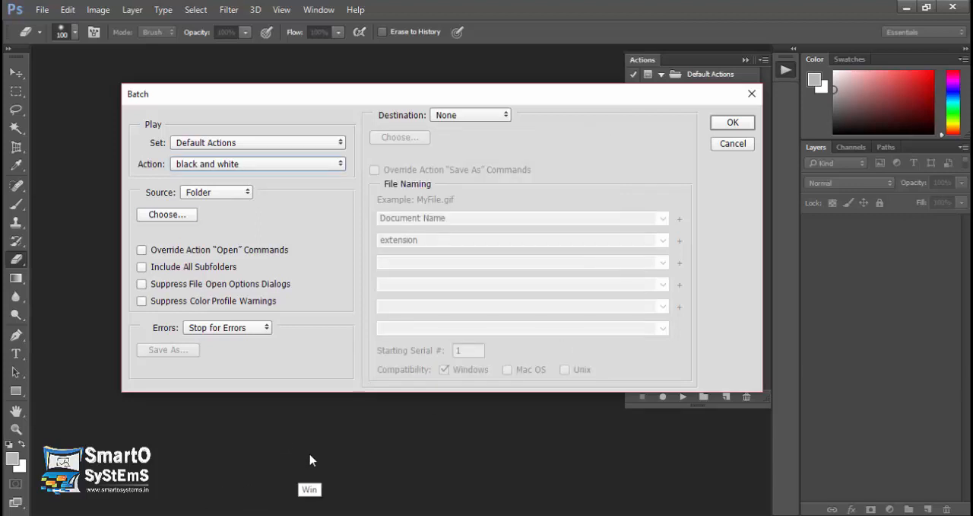
Switch to File Explorer and open the Images folder inside Downloads.
{"action": "key", "text": "super+e"}
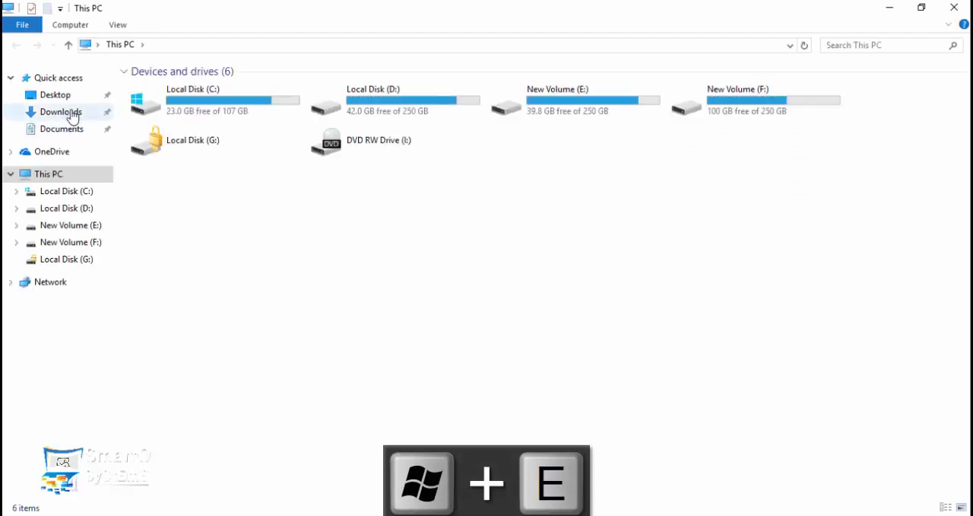
{"action": "left_click", "coordinate": [72, 115]}
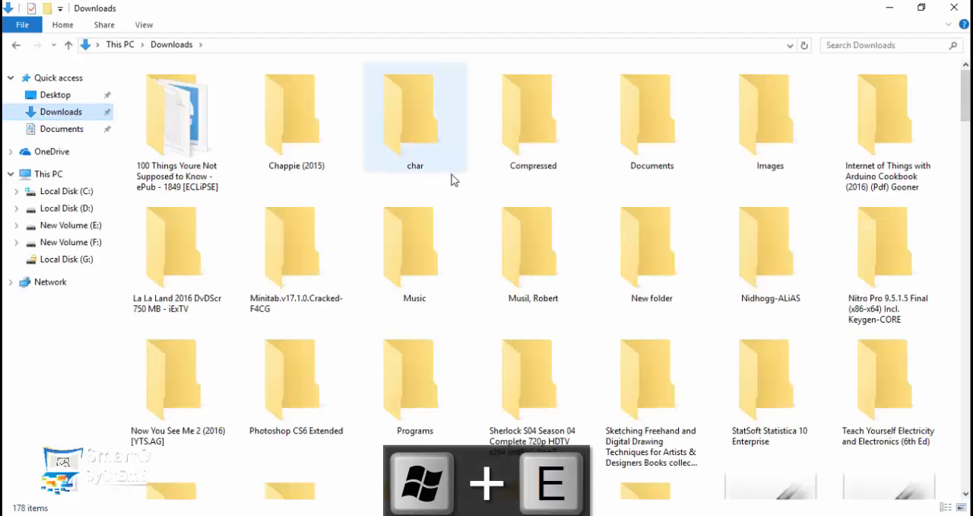
{"action": "left_click", "coordinate": [560, 266]}
{"action": "key", "text": "i"}
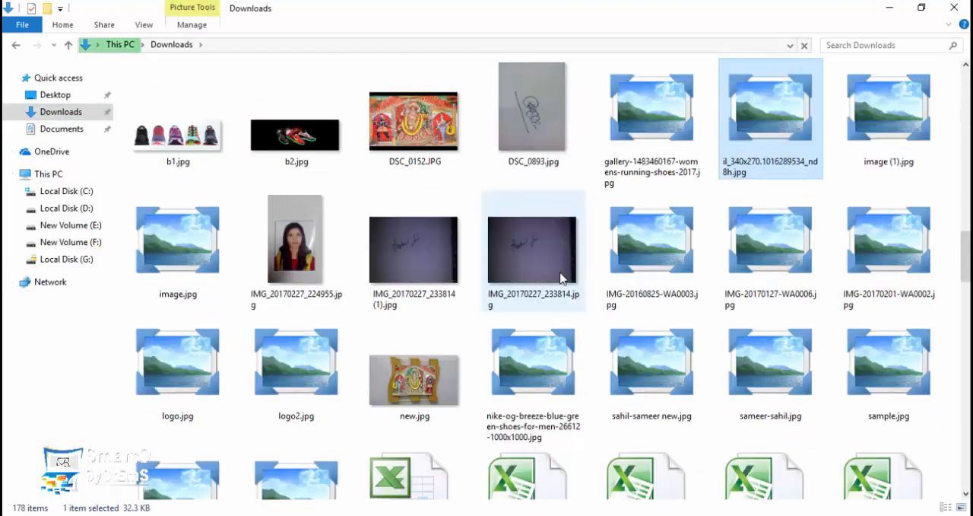
{"action": "key", "text": "i"}
{"action": "key", "text": "i"}
{"action": "key", "text": "i"}
{"action": "key", "text": "i"}
{"action": "key", "text": "i"}
{"action": "key", "text": "i"}
{"action": "key", "text": "i"}
{"action": "key", "text": "i"}
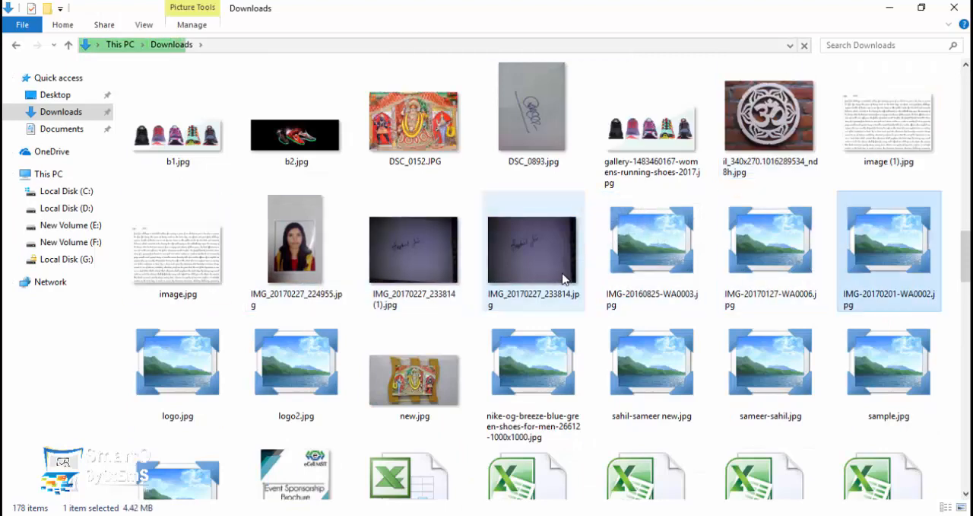
{"action": "key", "text": "i"}
{"action": "key", "text": "i"}
{"action": "key", "text": "i"}
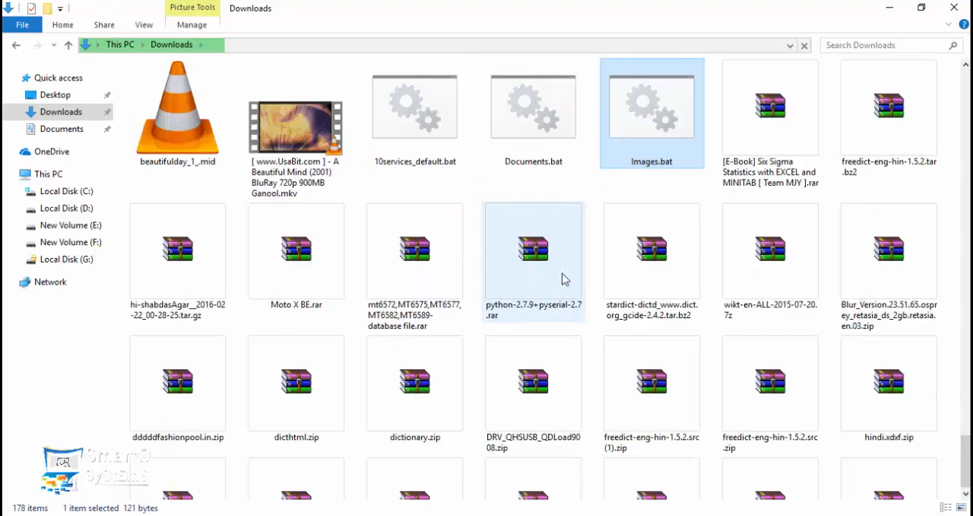
{"action": "key", "text": "i"}
{"action": "key", "text": "i"}
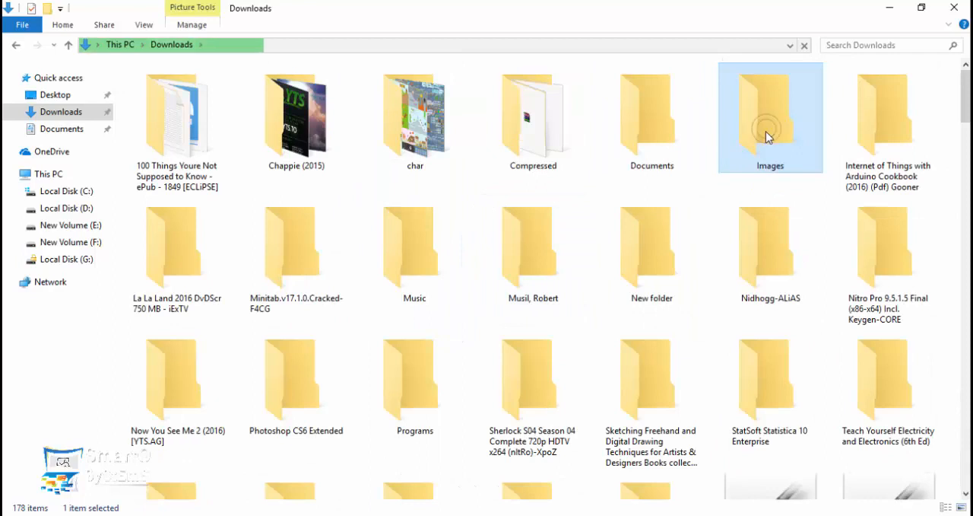
{"action": "double_click", "coordinate": [765, 131]}
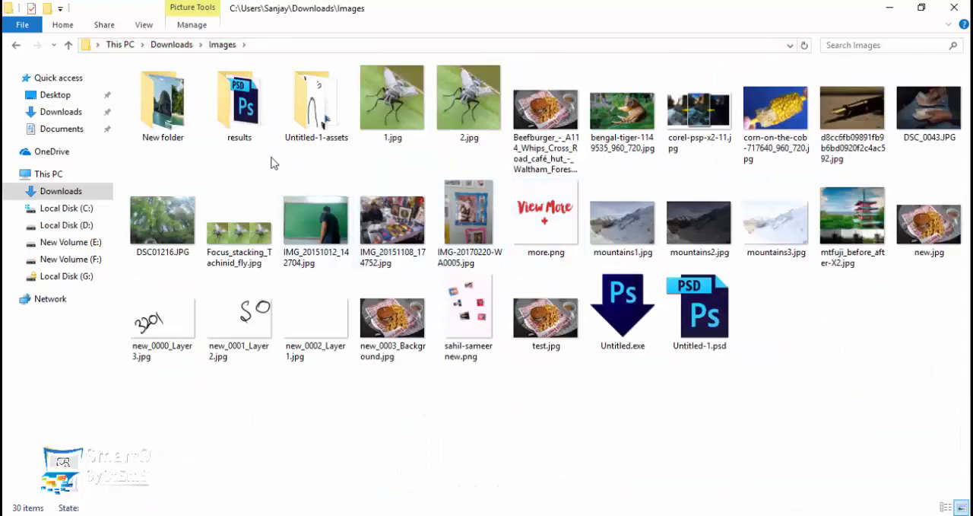
Copy the run of image files from 1.jpg through IMG-20170220-WA0005.jpg.
{"action": "left_click", "coordinate": [400, 121]}
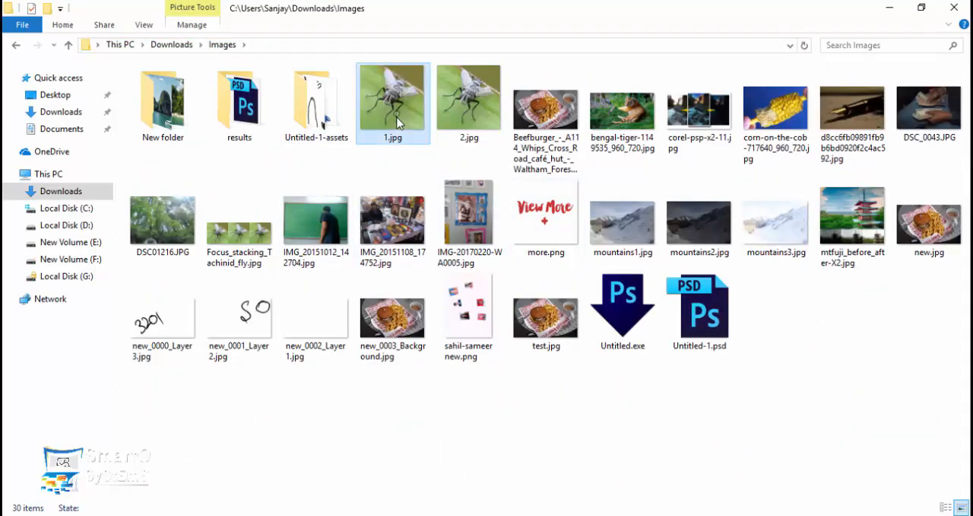
{"action": "left_click", "coordinate": [469, 217], "text": "shift"}
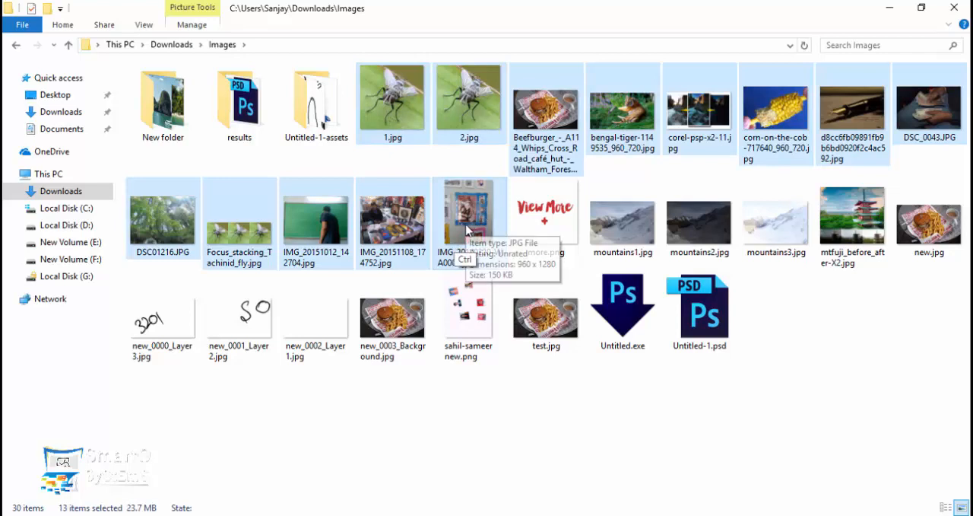
{"action": "key", "text": "ctrl+c"}
Create a folder named "Black" inside the Images folder and open it.
{"action": "key", "text": "ctrl+shift+n"}
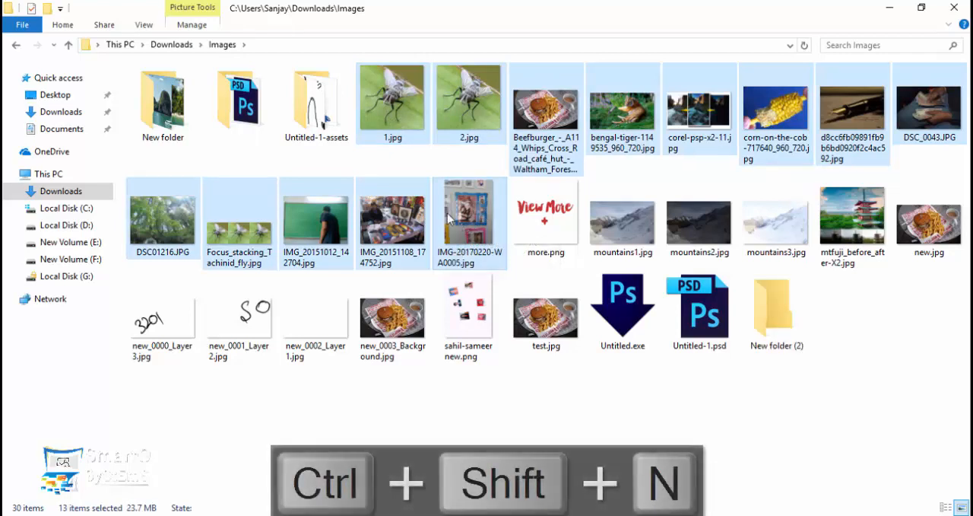
{"action": "type", "text": "Black"}
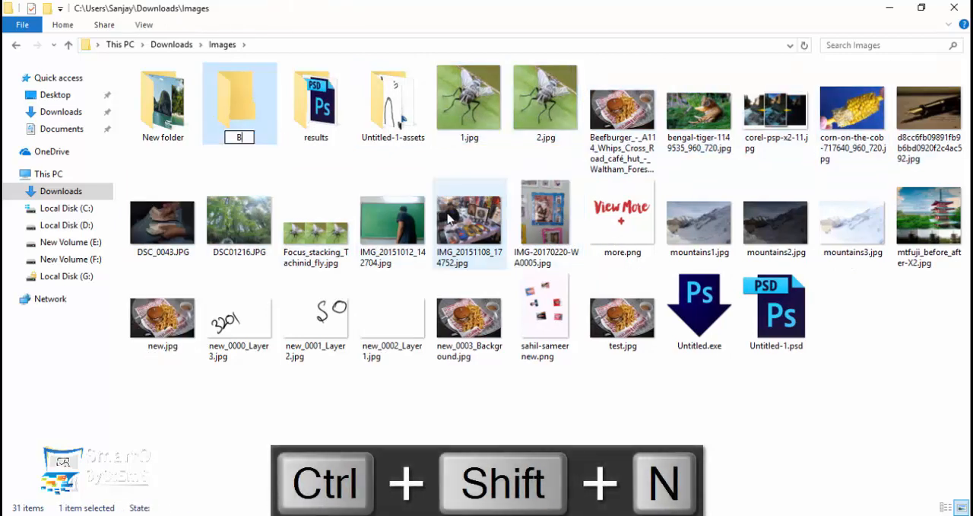
{"action": "key", "text": "Return"}
{"action": "key", "text": "Return"}
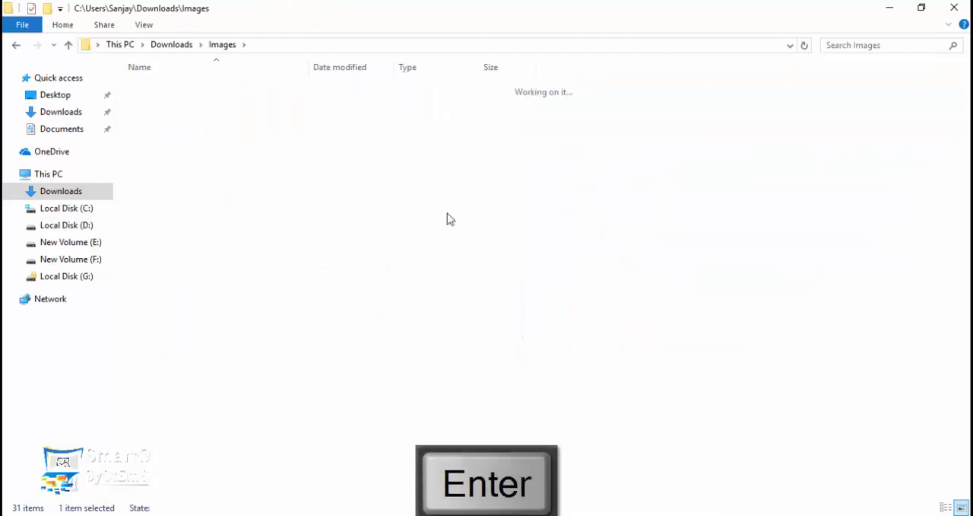
Paste the copied images into the Black folder and display them as larger thumbnails.
{"action": "key", "text": "ctrl+v"}
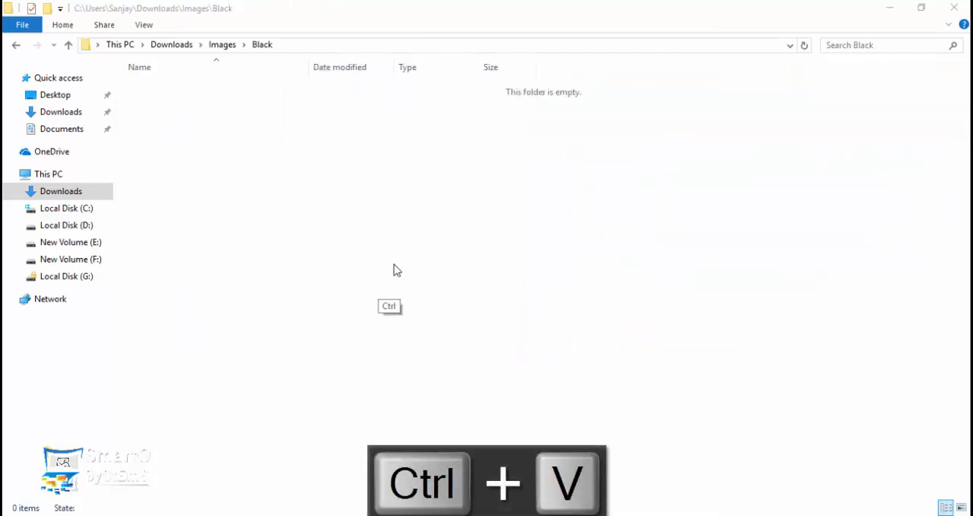
{"action": "left_click", "coordinate": [332, 370]}
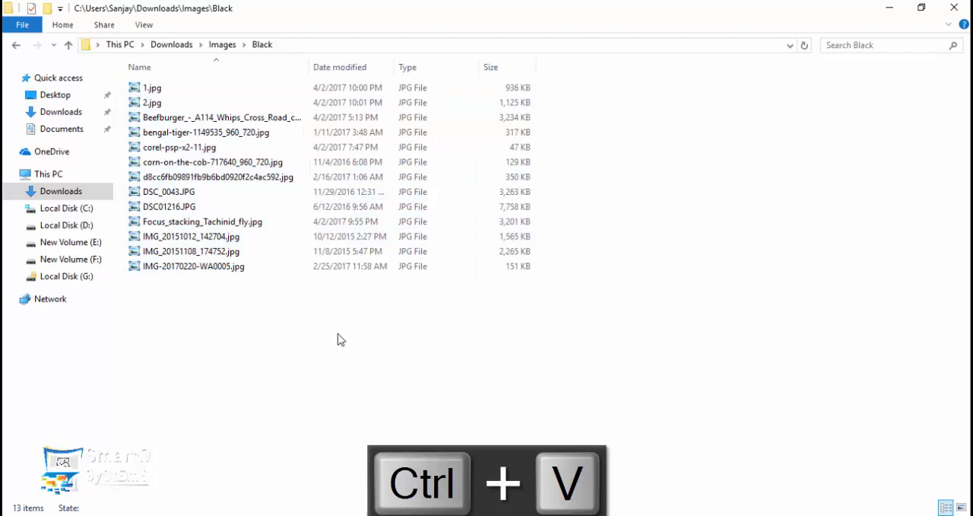
{"action": "scroll", "coordinate": [338, 337], "scroll_direction": "up", "scroll_amount": 5, "text": "ctrl"}
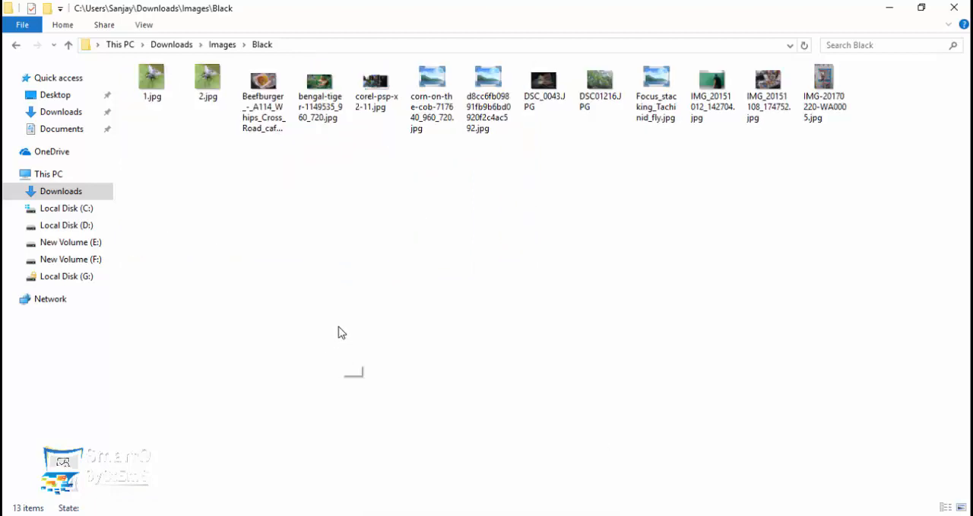
{"action": "scroll", "coordinate": [342, 330], "scroll_direction": "up", "scroll_amount": 3, "text": "ctrl"}
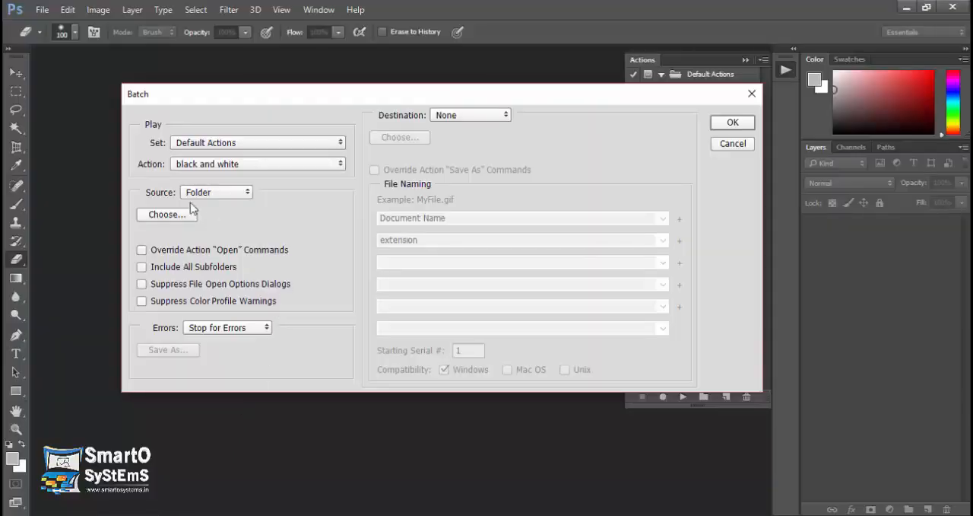
Switch back to Photoshop and set Downloads > Images > Black as the Batch source folder.
{"action": "left_click", "coordinate": [185, 215]}
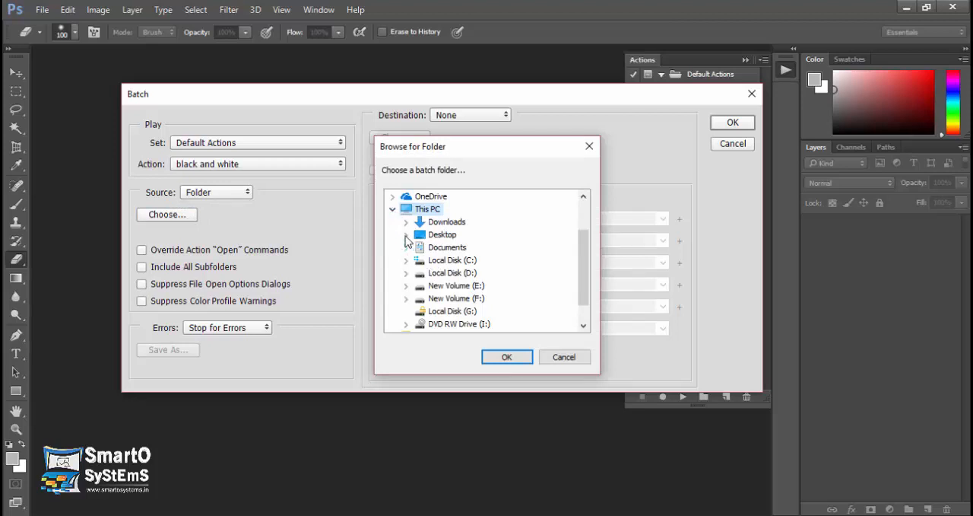
{"action": "left_click", "coordinate": [405, 223]}
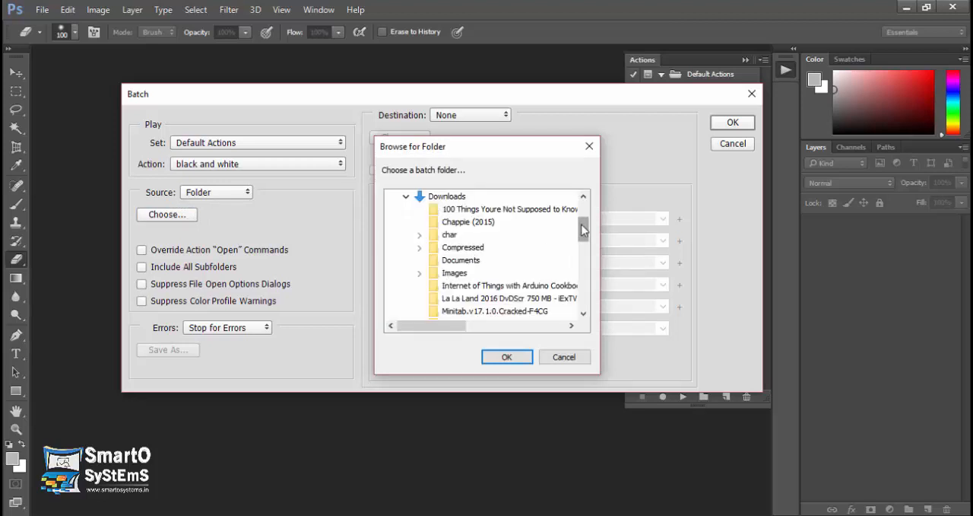
{"action": "mouse_move", "coordinate": [584, 228]}
{"action": "left_mouse_down"}
{"action": "mouse_move", "coordinate": [584, 255]}
{"action": "mouse_move", "coordinate": [583, 226]}
{"action": "left_mouse_up"}
{"action": "left_click", "coordinate": [419, 235]}
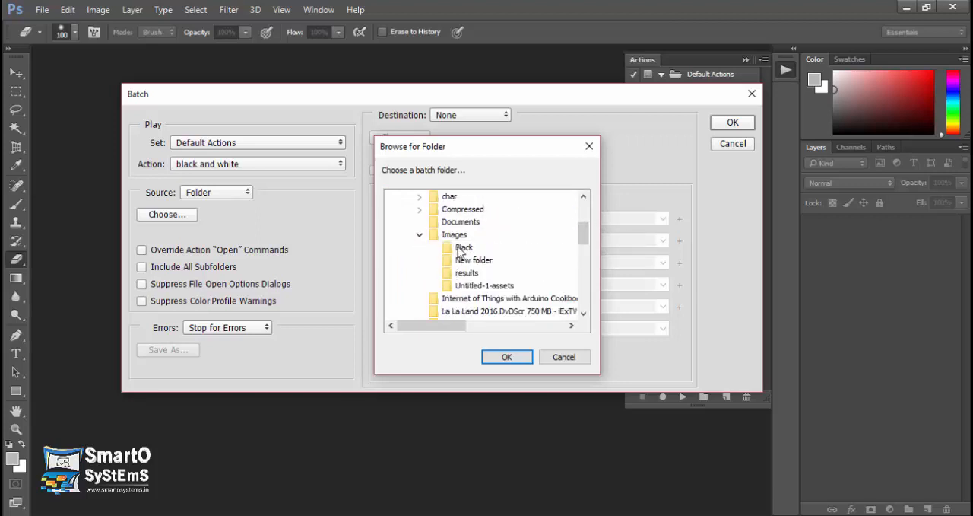
{"action": "left_click", "coordinate": [461, 249]}
{"action": "left_click", "coordinate": [506, 357]}
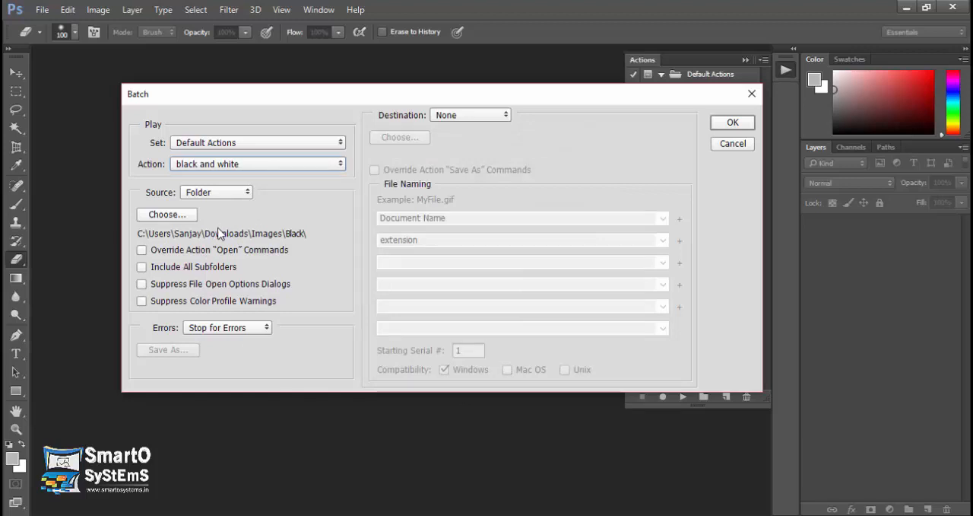
Set the Batch destination to Save and Close and run the batch.
{"action": "left_click", "coordinate": [466, 116]}
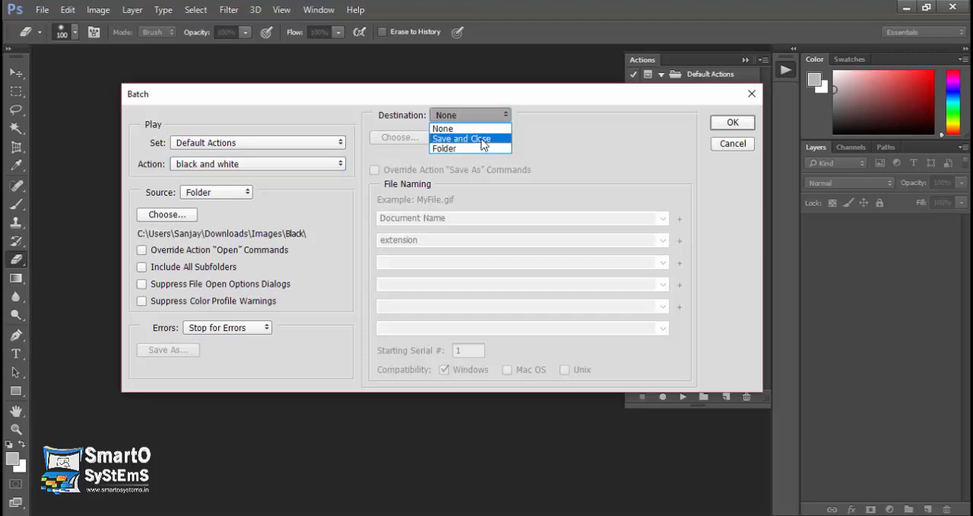
{"action": "left_click", "coordinate": [484, 141]}
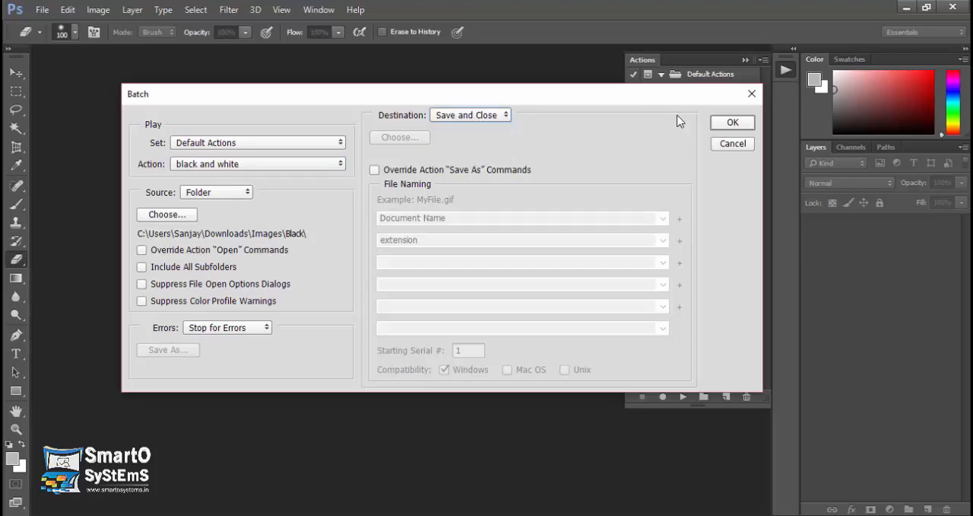
{"action": "left_click", "coordinate": [733, 124]}
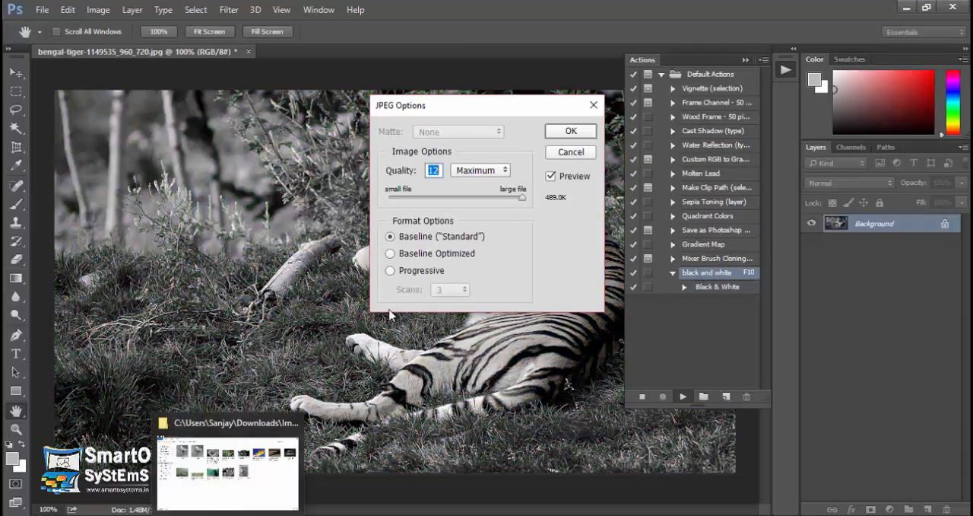
Save each batch-processed image, accepting JPEG quality 12 (Maximum) and the Baseline ("Standard") format until the batch ends.
{"action": "left_click", "coordinate": [569, 132]}
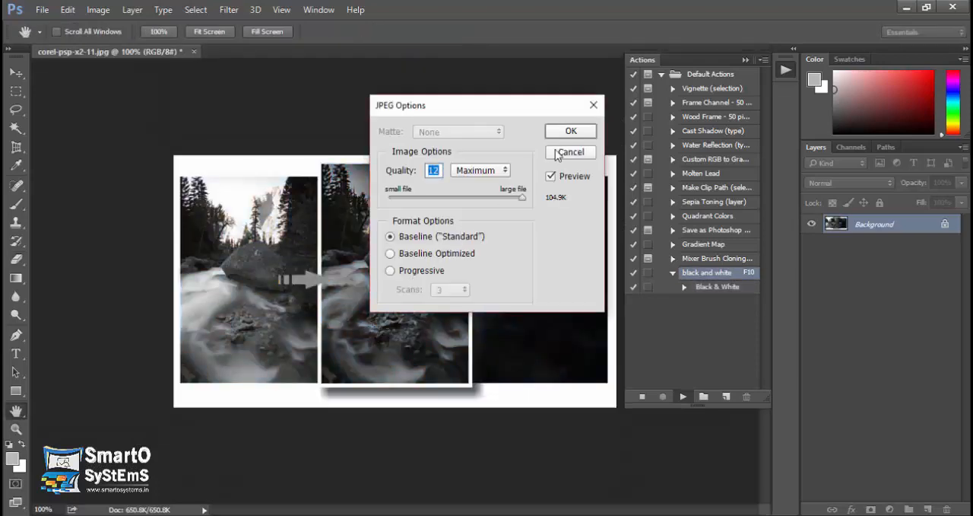
{"action": "left_click", "coordinate": [569, 131]}
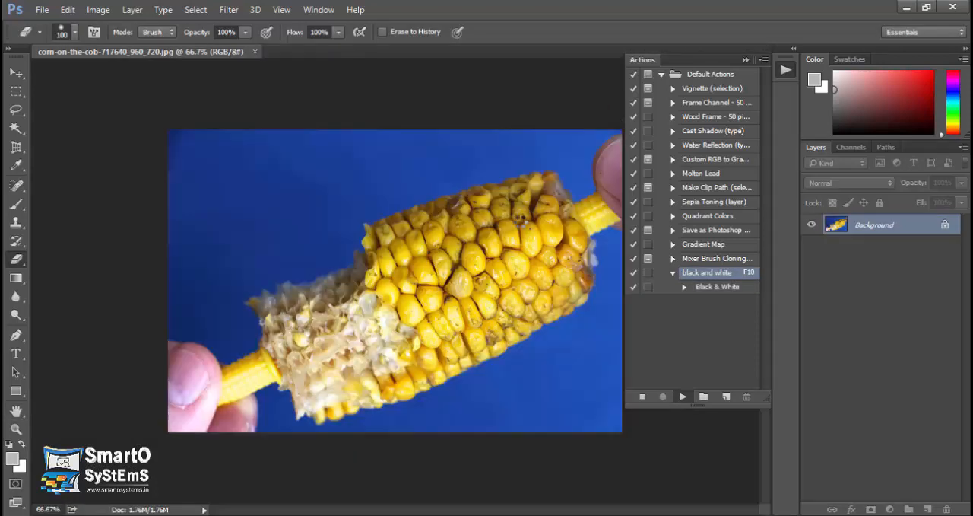
{"action": "left_click", "coordinate": [567, 131]}
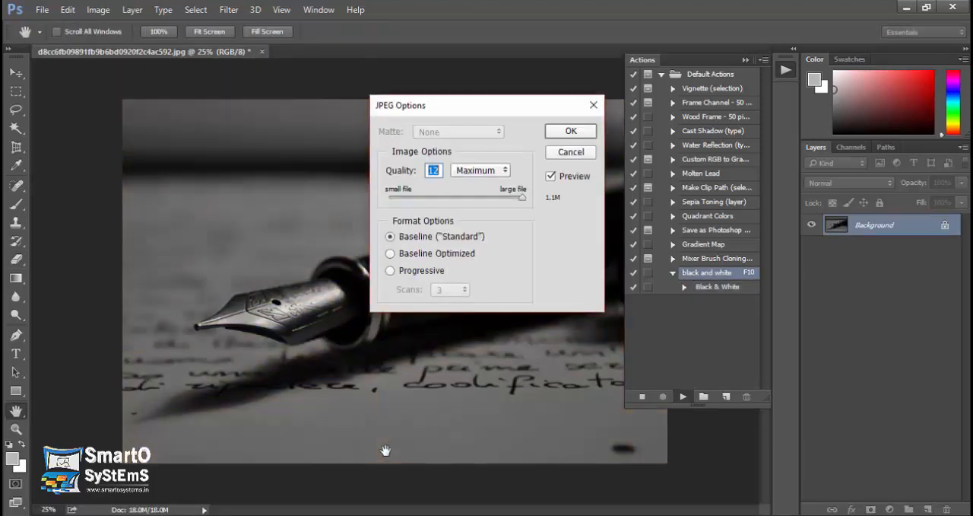
{"action": "left_click", "coordinate": [571, 131]}
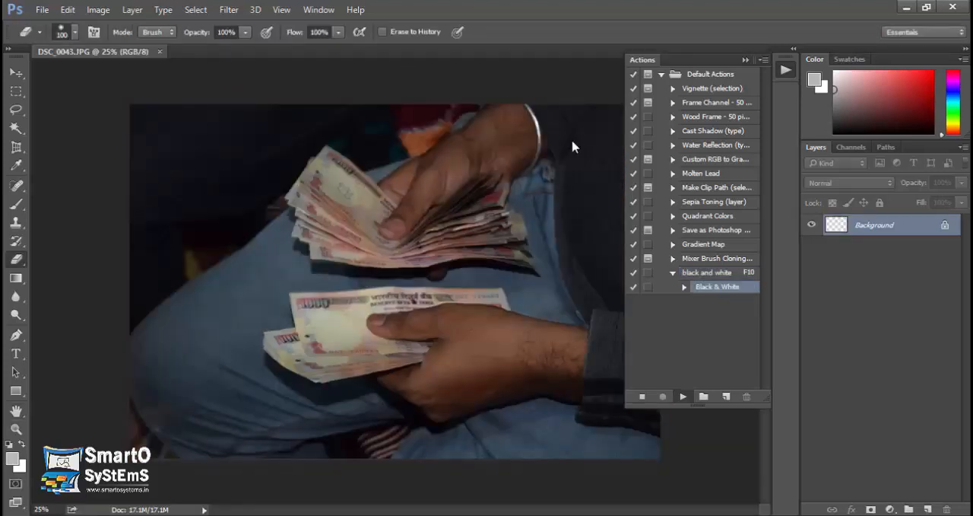
{"action": "left_click", "coordinate": [572, 134]}
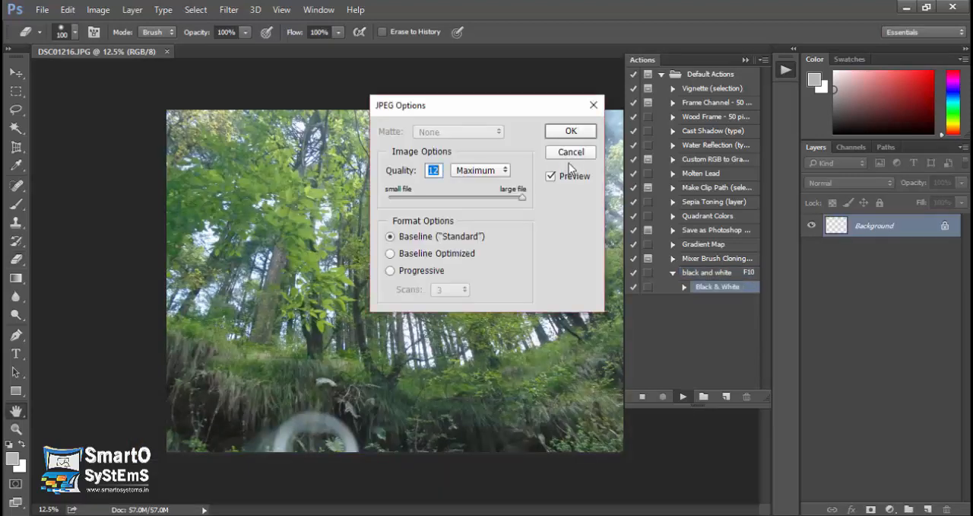
{"action": "left_click", "coordinate": [572, 132]}
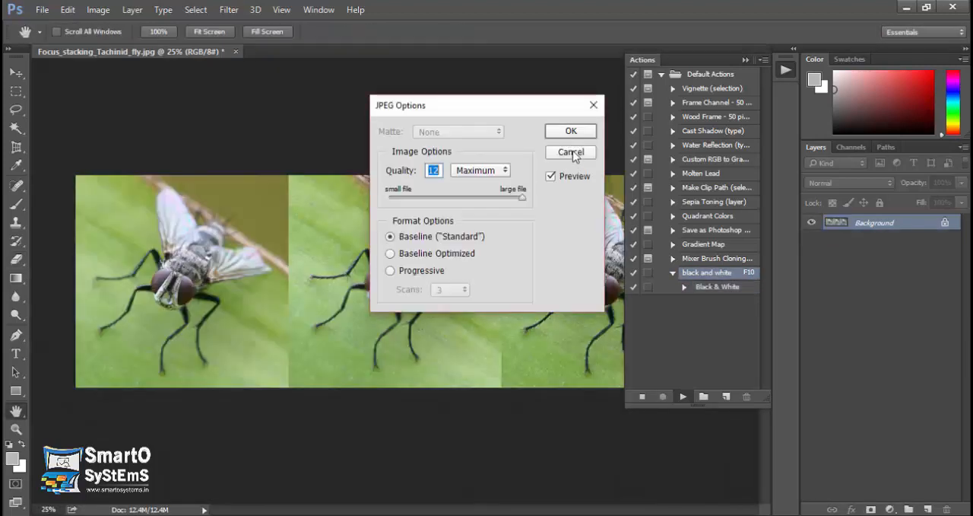
{"action": "left_click", "coordinate": [578, 132]}
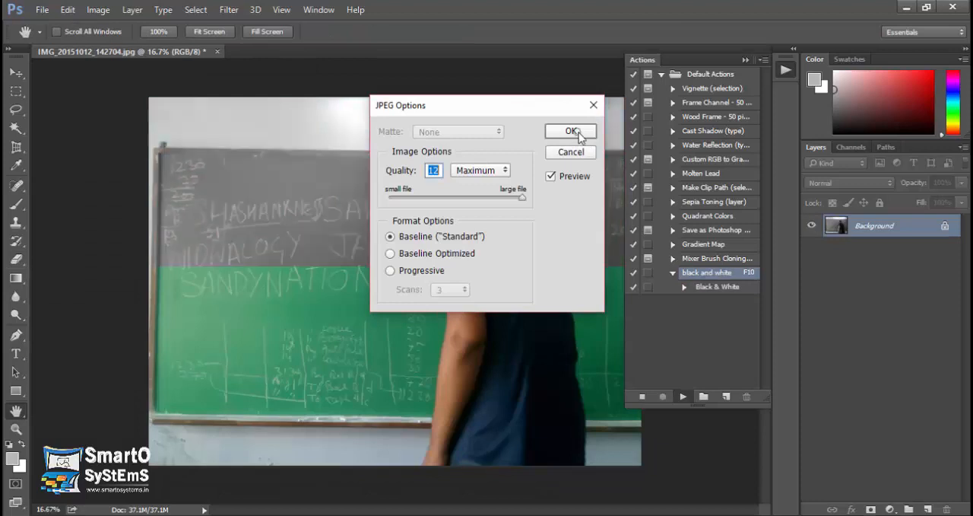
{"action": "left_click", "coordinate": [571, 131]}
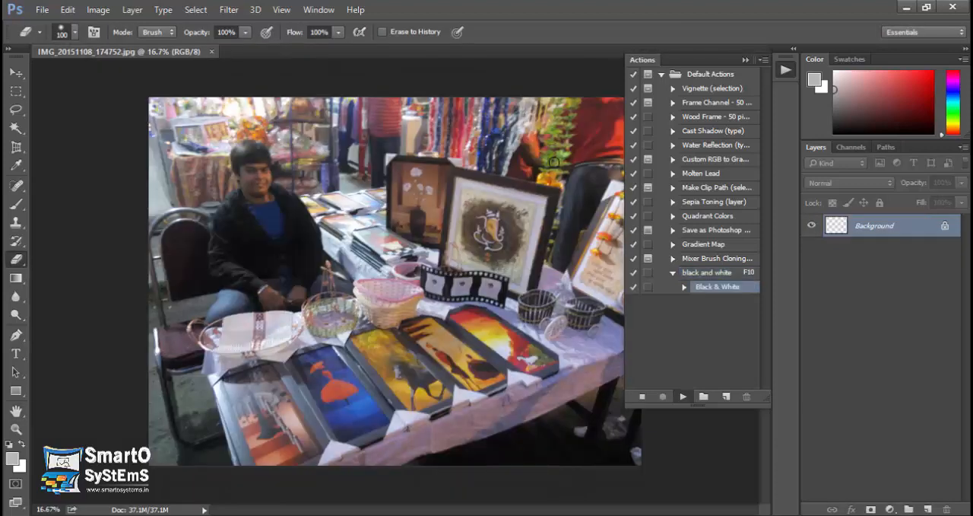
{"action": "left_click", "coordinate": [570, 130]}
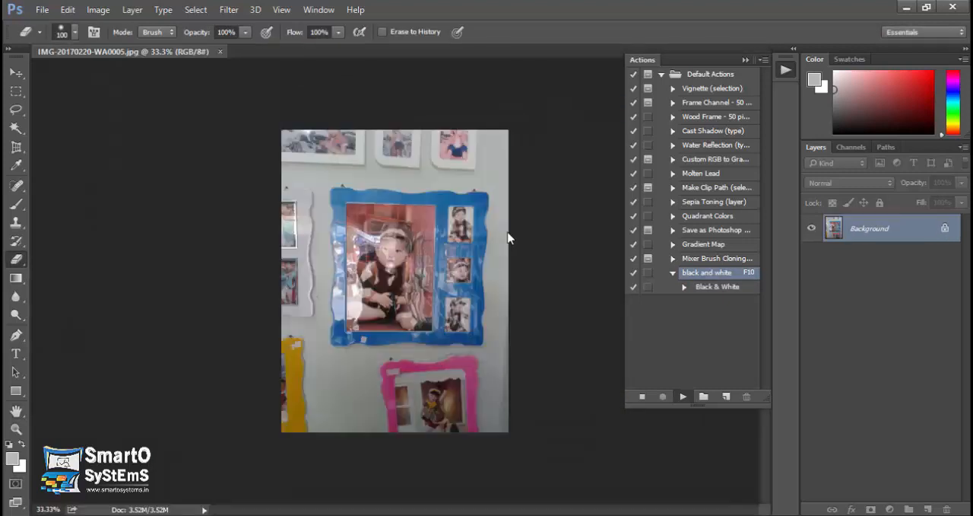
{"action": "left_click", "coordinate": [571, 131]}
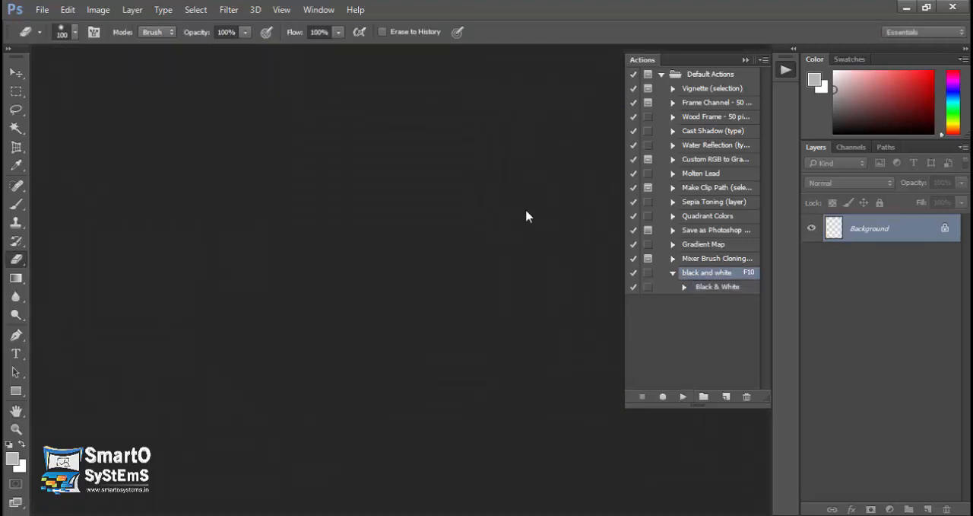
Switch to the Black folder in File Explorer and examine the processed images in the photo viewer, from 1.jpg to corel-psp-x2-11.jpg.
{"action": "left_click", "coordinate": [250, 515]}
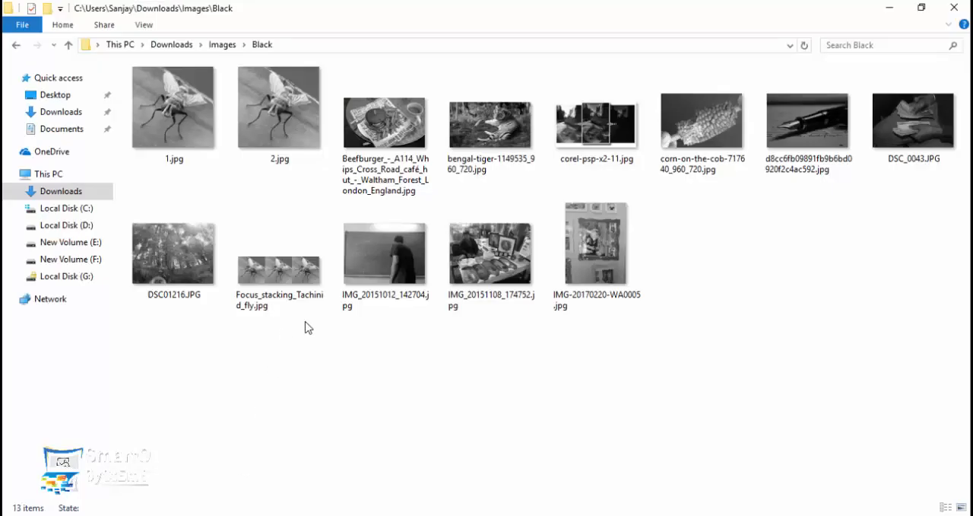
{"action": "left_click", "coordinate": [181, 120]}
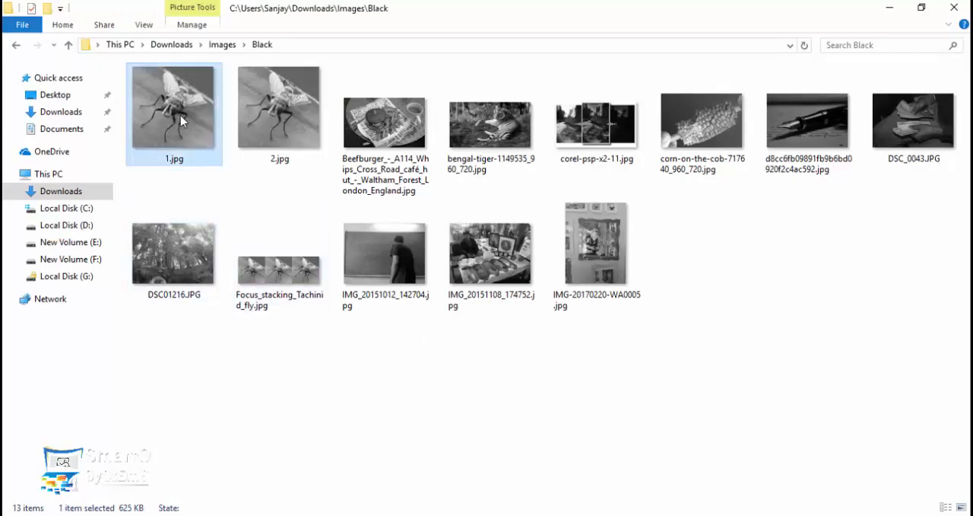
{"action": "double_click", "coordinate": [185, 124]}
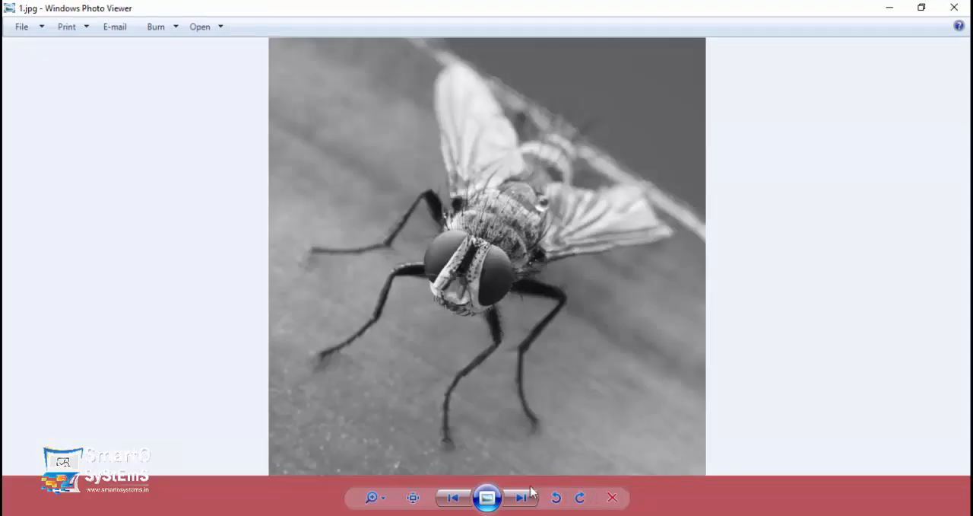
{"action": "left_click", "coordinate": [530, 494]}
{"action": "left_click", "coordinate": [530, 495]}
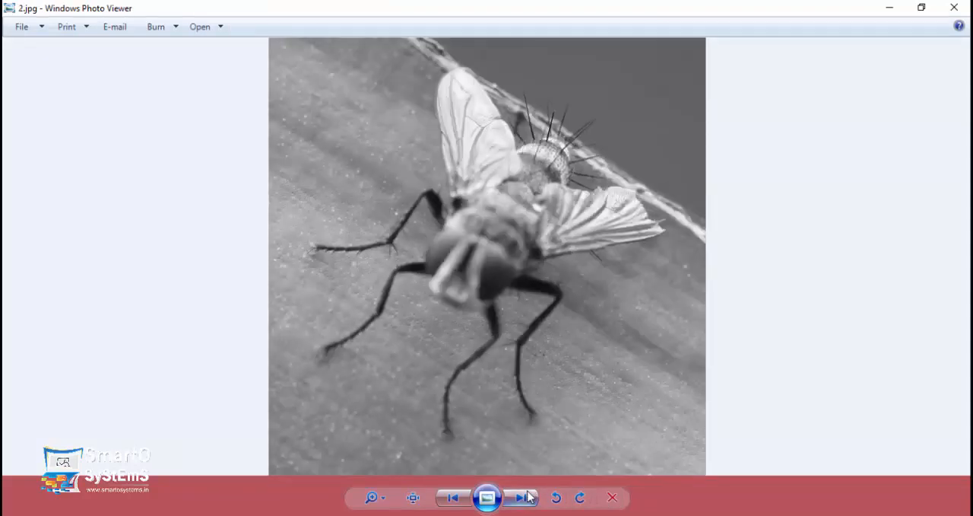
{"action": "left_click", "coordinate": [529, 495]}
{"action": "left_click", "coordinate": [529, 495]}
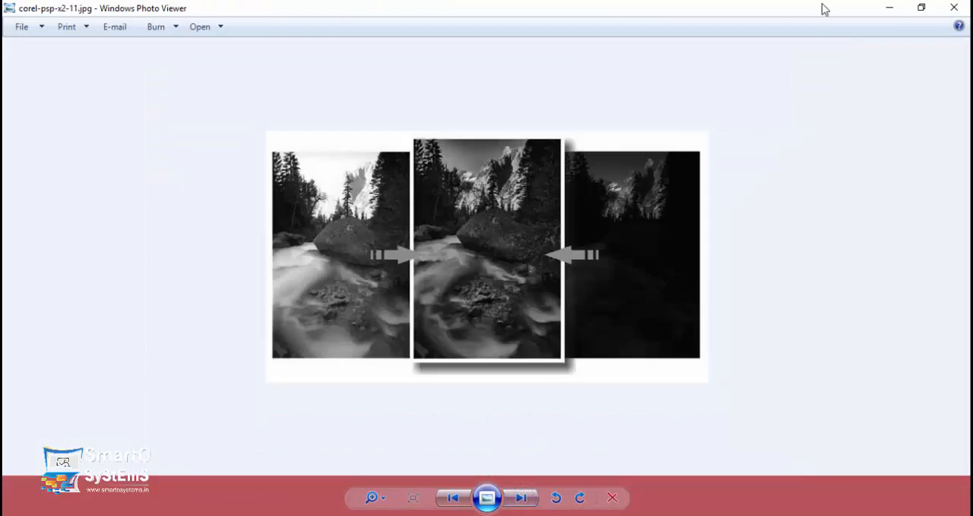
{"action": "left_click", "coordinate": [954, 8]}
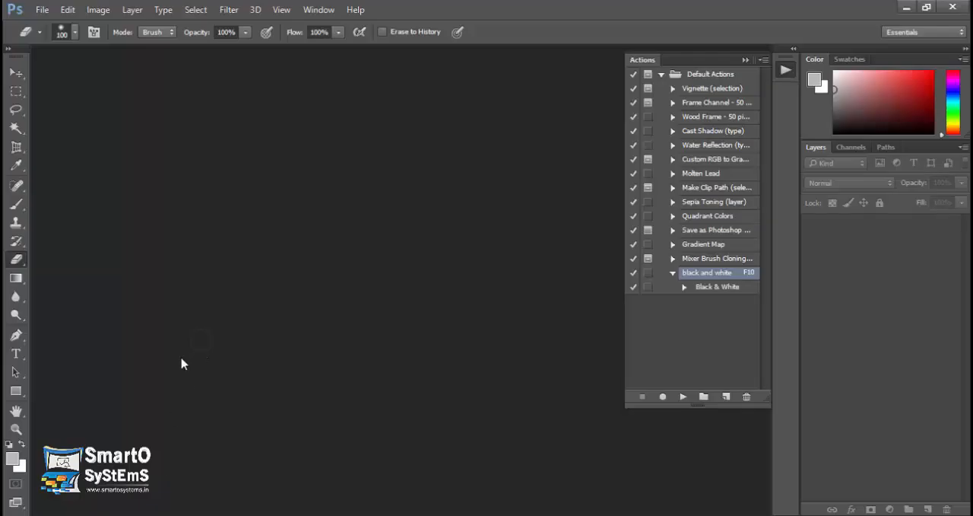
Return to Photoshop, review the Batch settings with the black and white action chosen, and close them without running a batch.
{"action": "left_click", "coordinate": [42, 9]}
{"action": "mouse_move", "coordinate": [206, 321]}
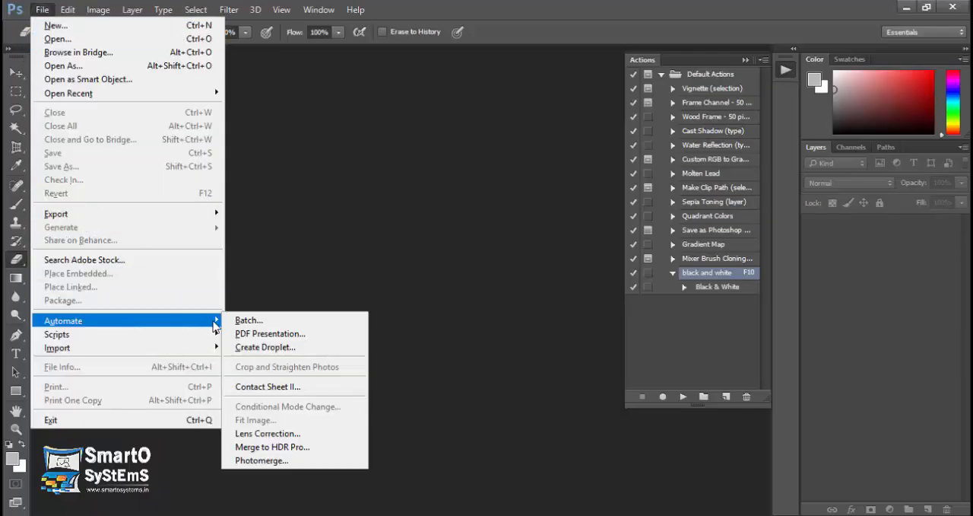
{"action": "left_click", "coordinate": [284, 325]}
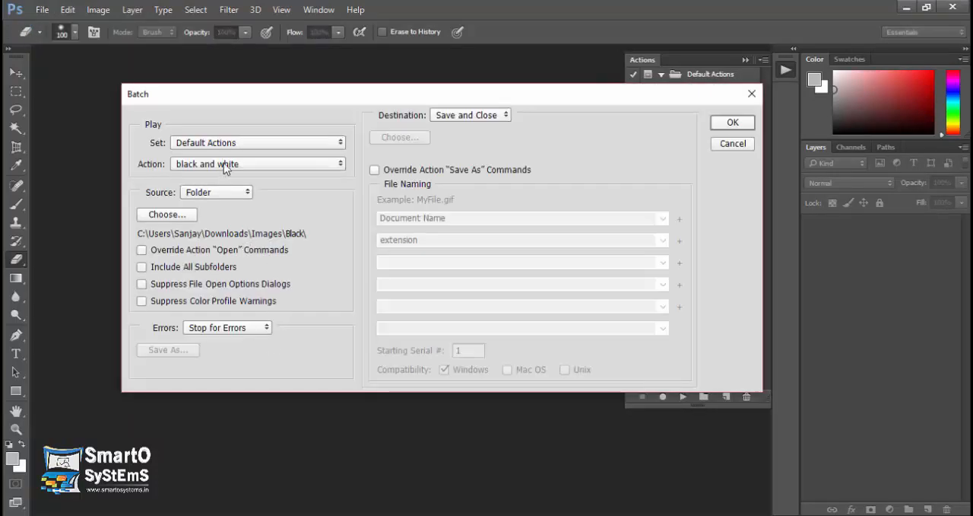
{"action": "left_click", "coordinate": [225, 167]}
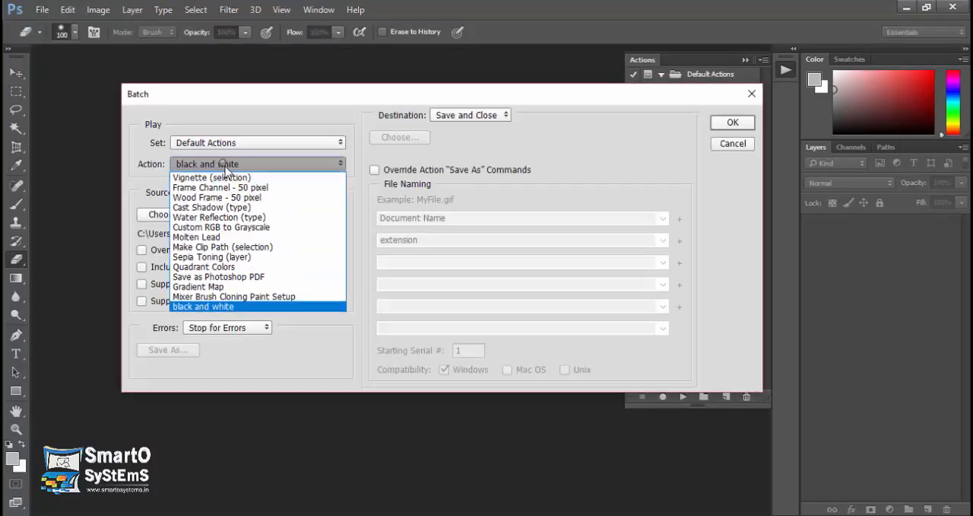
{"action": "left_click", "coordinate": [255, 306]}
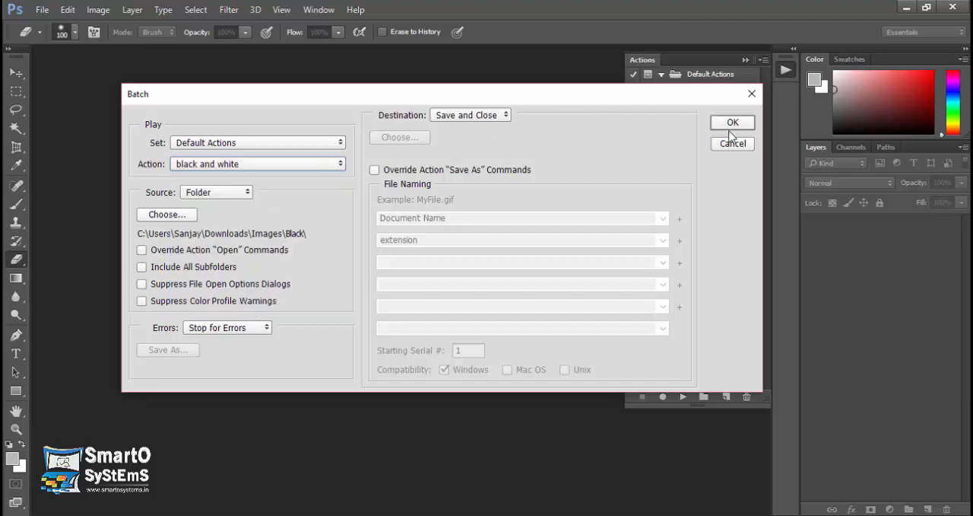
{"action": "left_click", "coordinate": [752, 94]}
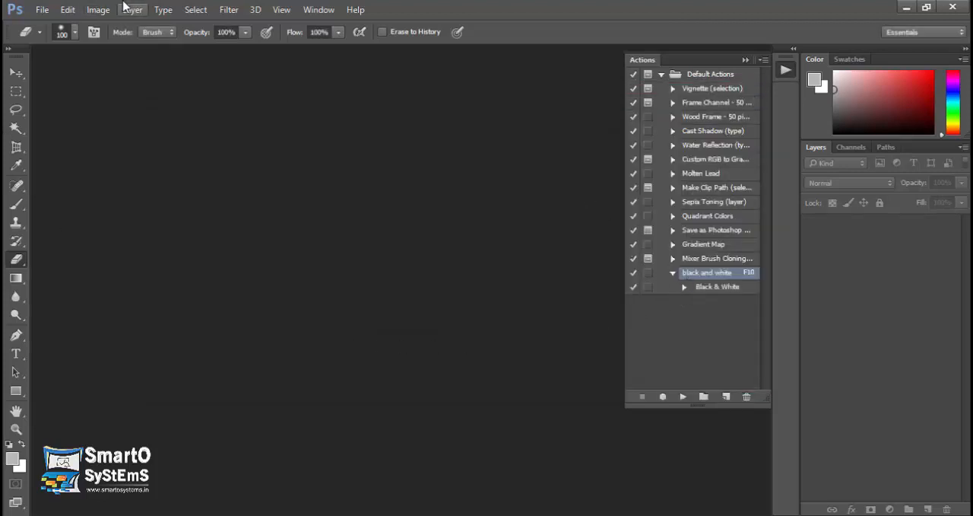
Start a PDF Presentation and add the images from Beefburger through DSC_0043.JPG in the Black folder as source files.
{"action": "left_click", "coordinate": [41, 9]}
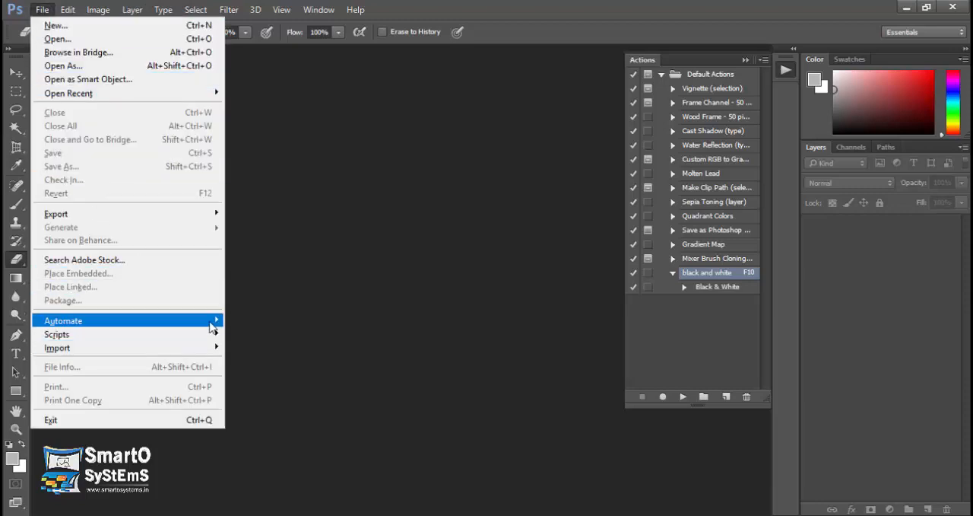
{"action": "mouse_move", "coordinate": [212, 327]}
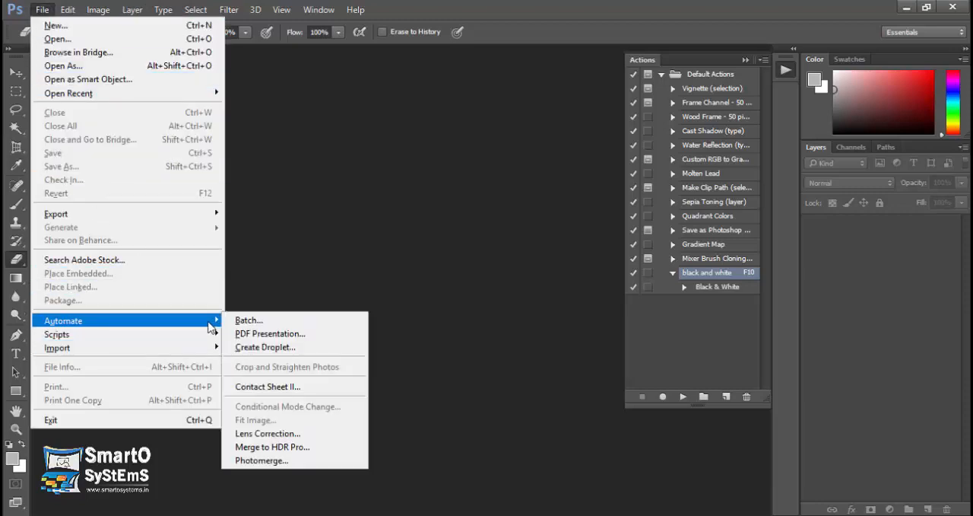
{"action": "left_click", "coordinate": [306, 335]}
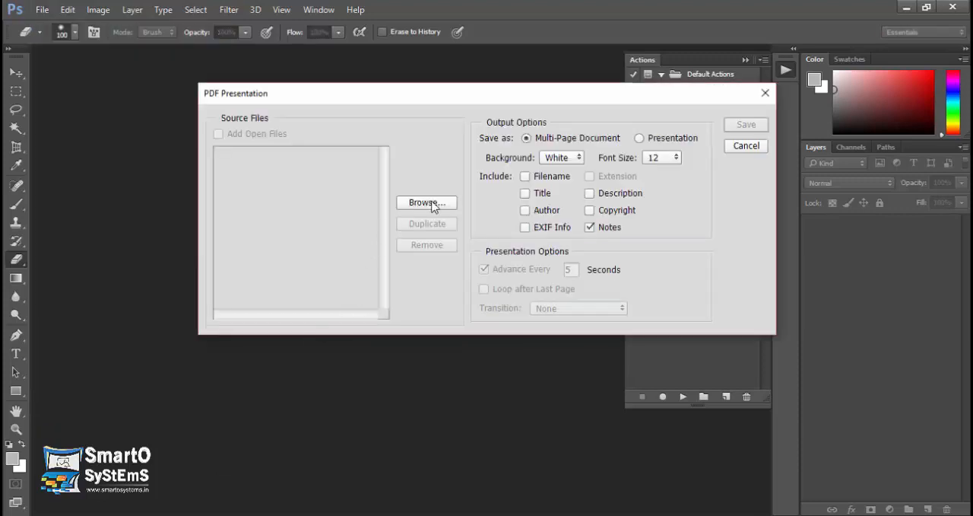
{"action": "left_click", "coordinate": [434, 204]}
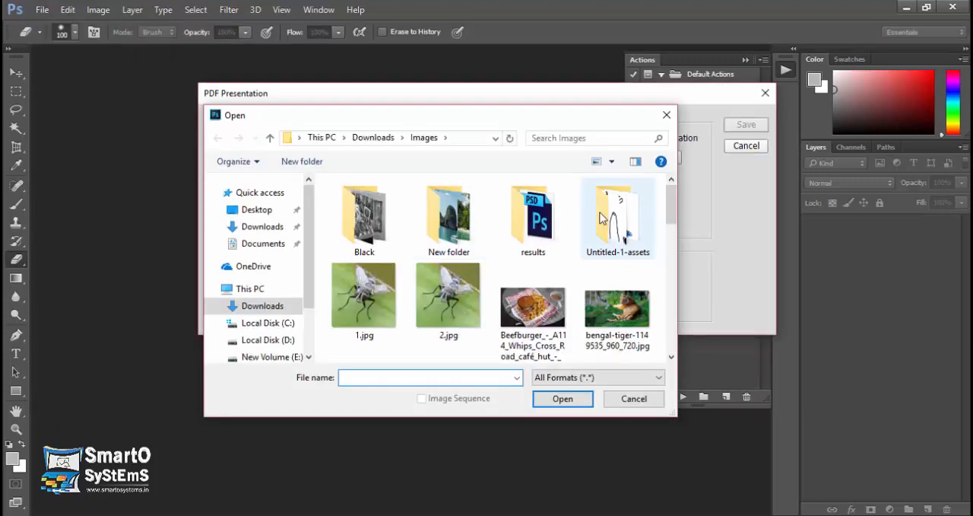
{"action": "double_click", "coordinate": [364, 225]}
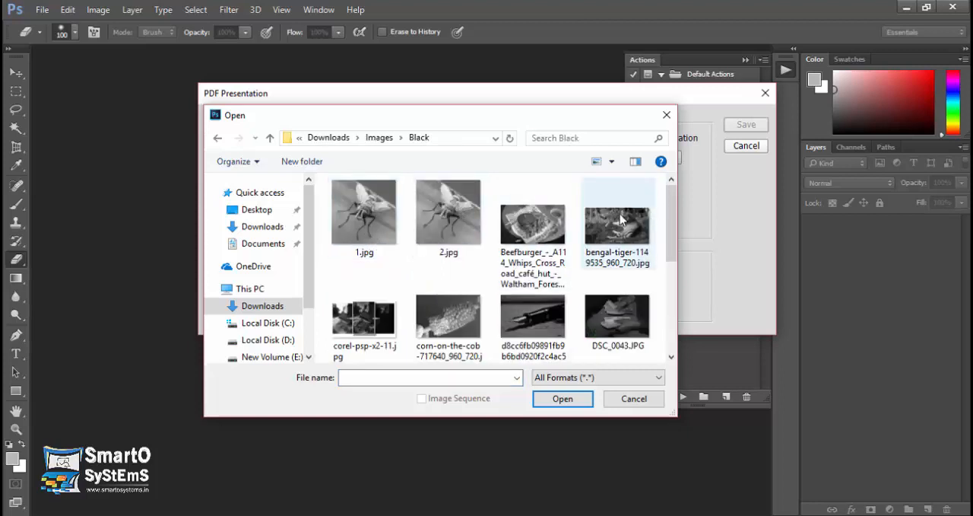
{"action": "left_click", "coordinate": [542, 237]}
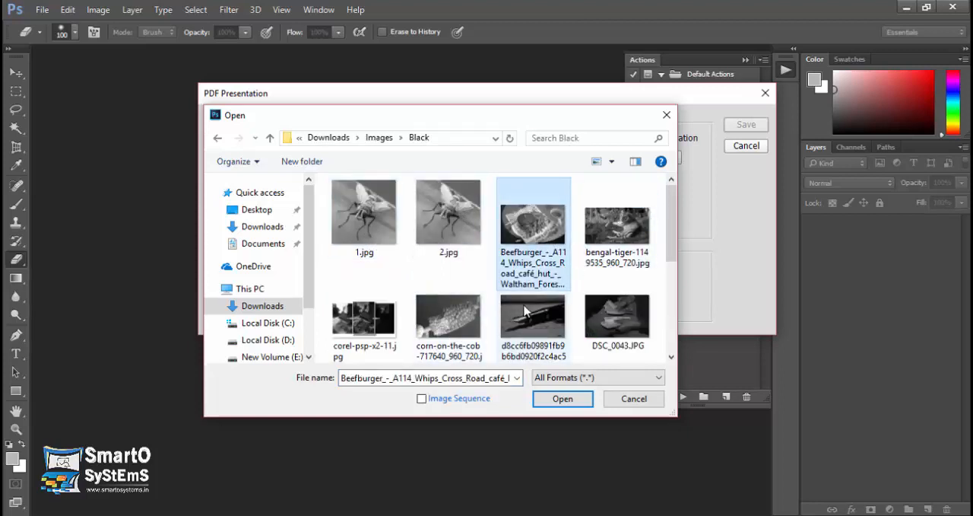
{"action": "left_click", "coordinate": [620, 313], "text": "shift"}
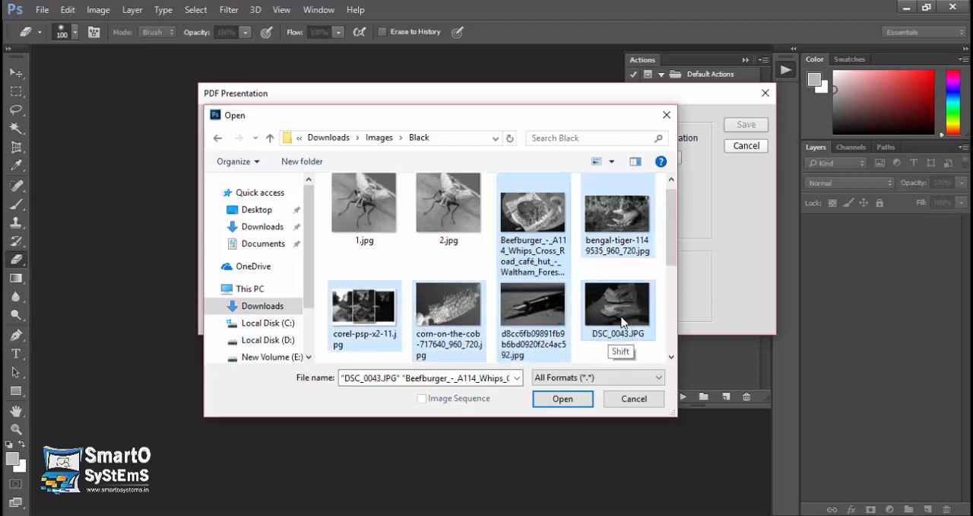
{"action": "left_click", "coordinate": [560, 399]}
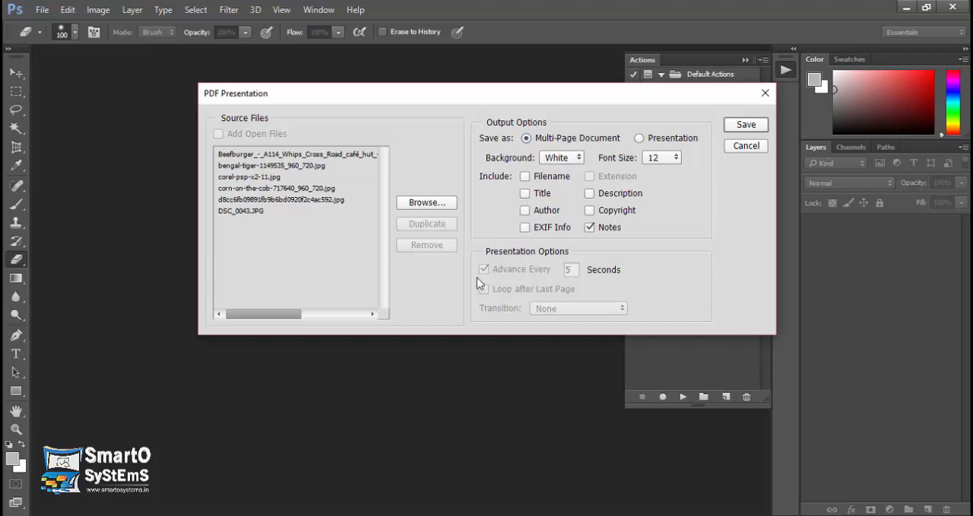
Save the multi-page PDF as Untitled.pdf in Documents, using the [High Quality Print] (Modified) preset.
{"action": "left_click", "coordinate": [743, 127]}
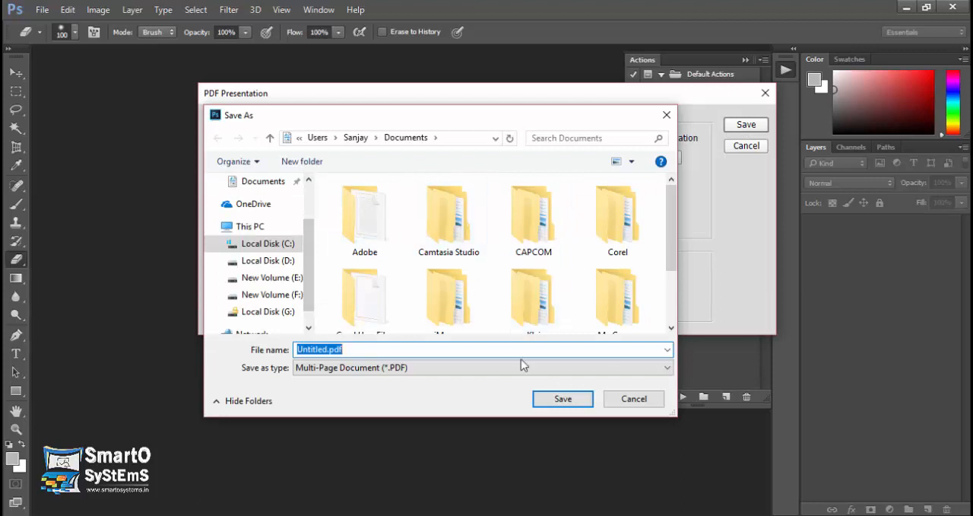
{"action": "left_click", "coordinate": [562, 398]}
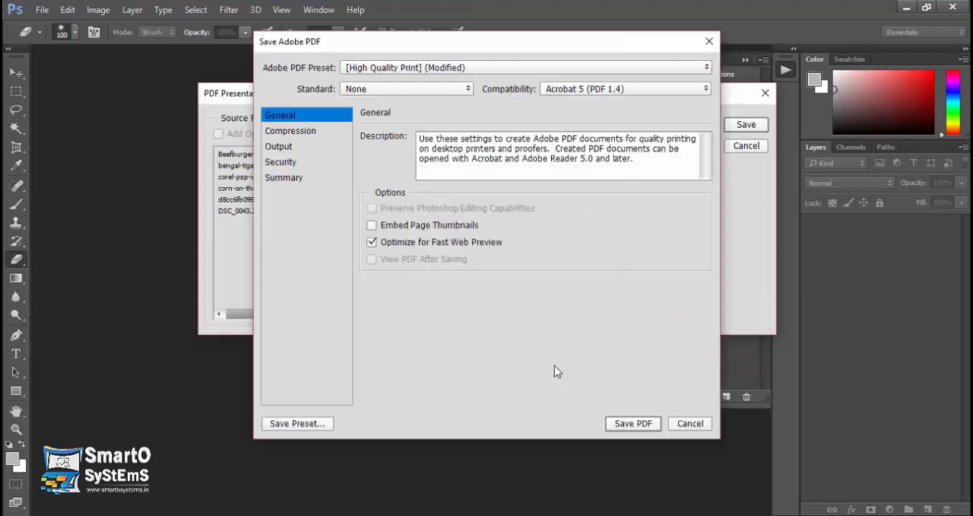
{"action": "left_click", "coordinate": [403, 71]}
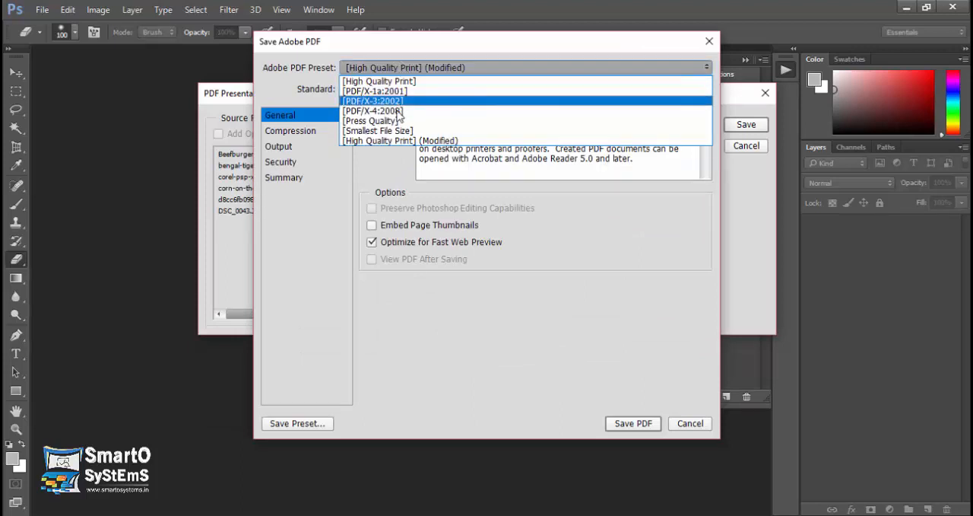
{"action": "left_click", "coordinate": [426, 142]}
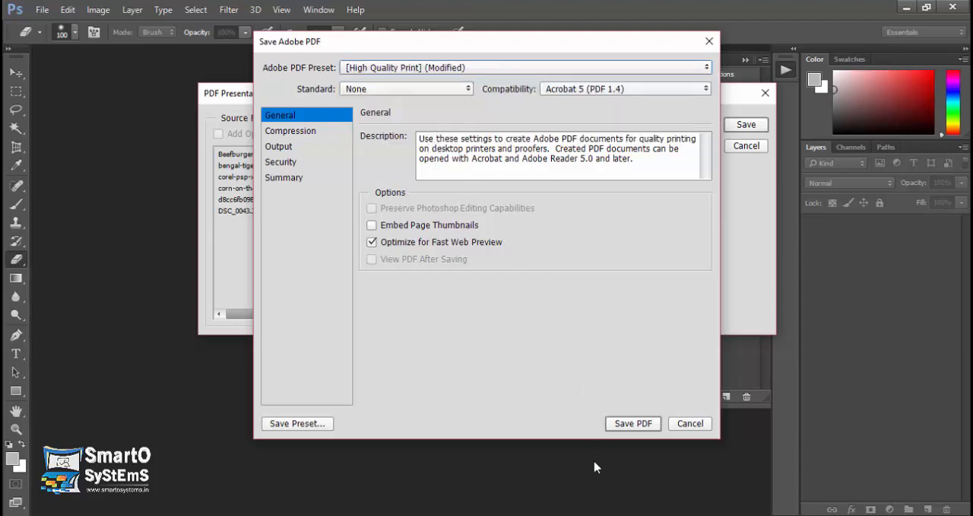
{"action": "left_click", "coordinate": [633, 423]}
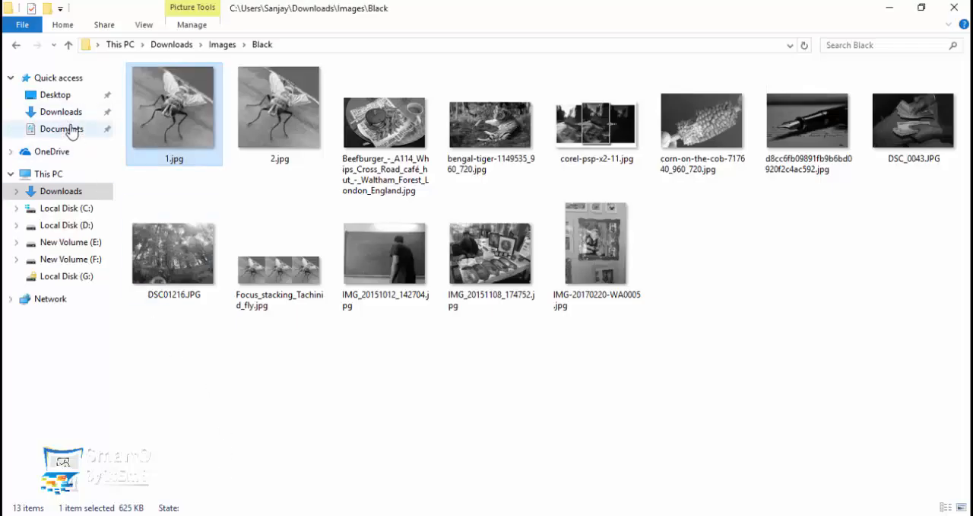
Open Untitled.pdf from the Documents folder, look through its pages to the last one, and close the PDF viewer.
{"action": "left_click", "coordinate": [71, 131]}
{"action": "left_click", "coordinate": [232, 200]}
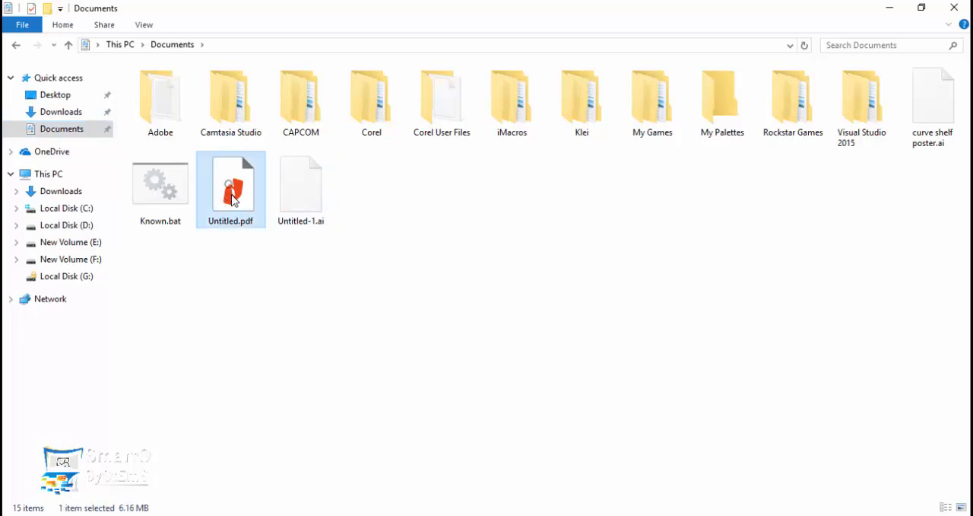
{"action": "double_click", "coordinate": [233, 192]}
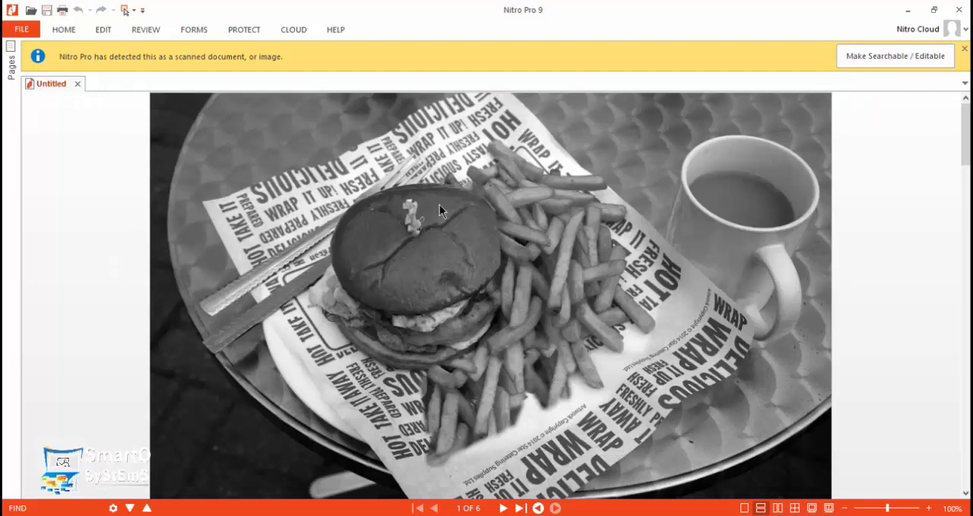
{"action": "left_click_drag", "start_coordinate": [967, 144], "coordinate": [965, 457]}
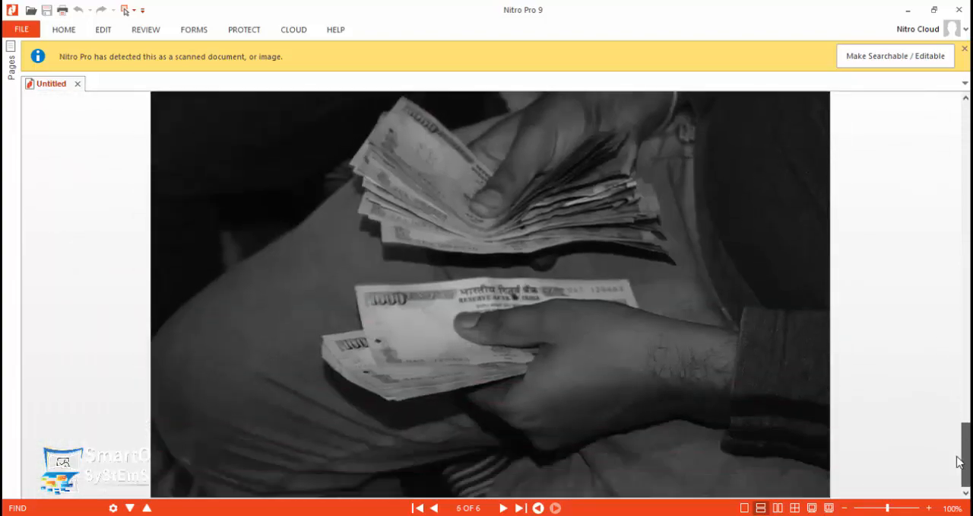
{"action": "left_click", "coordinate": [960, 10]}
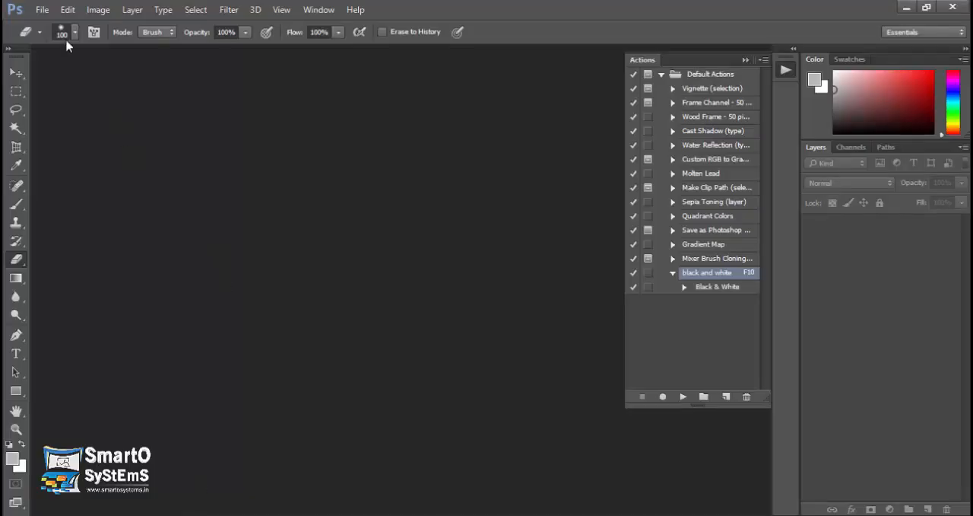
Examine the Create Droplet settings in Photoshop and close them without creating a droplet.
{"action": "left_click", "coordinate": [42, 9]}
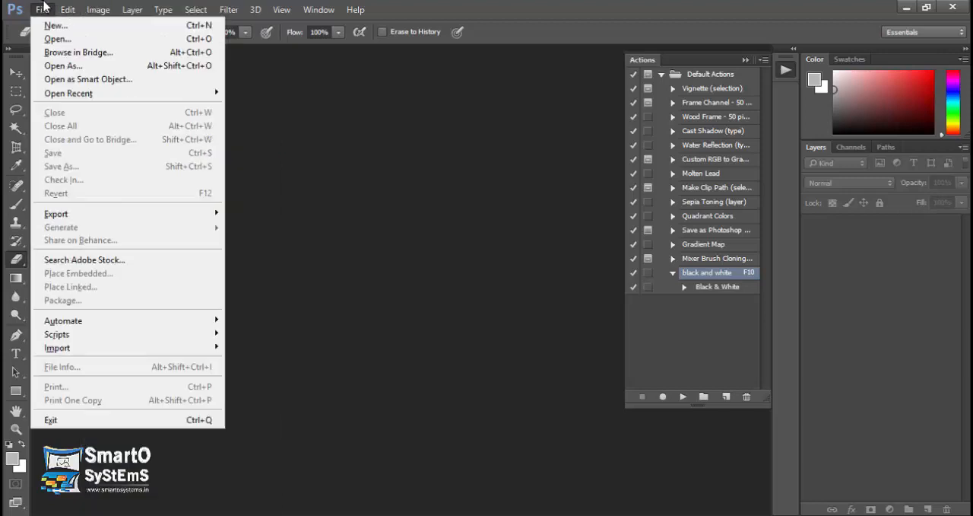
{"action": "mouse_move", "coordinate": [155, 331]}
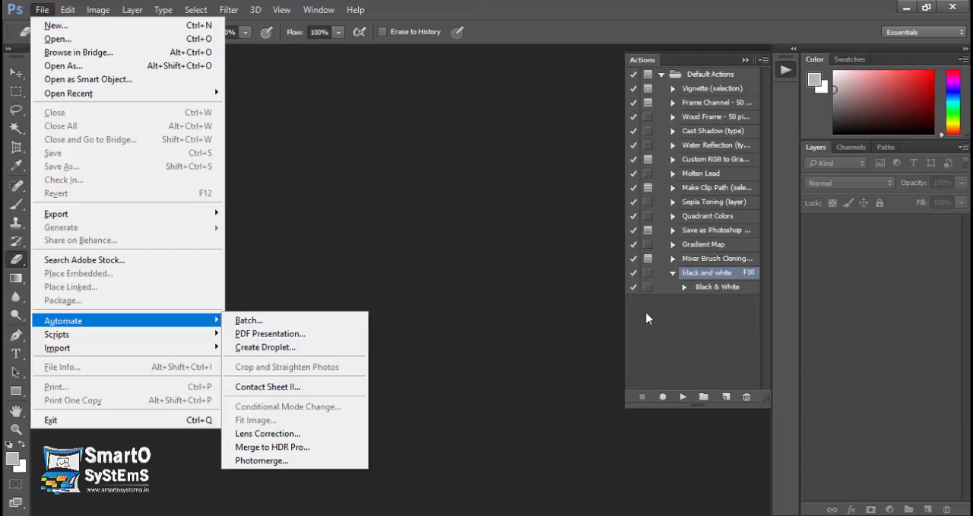
{"action": "left_click", "coordinate": [332, 350]}
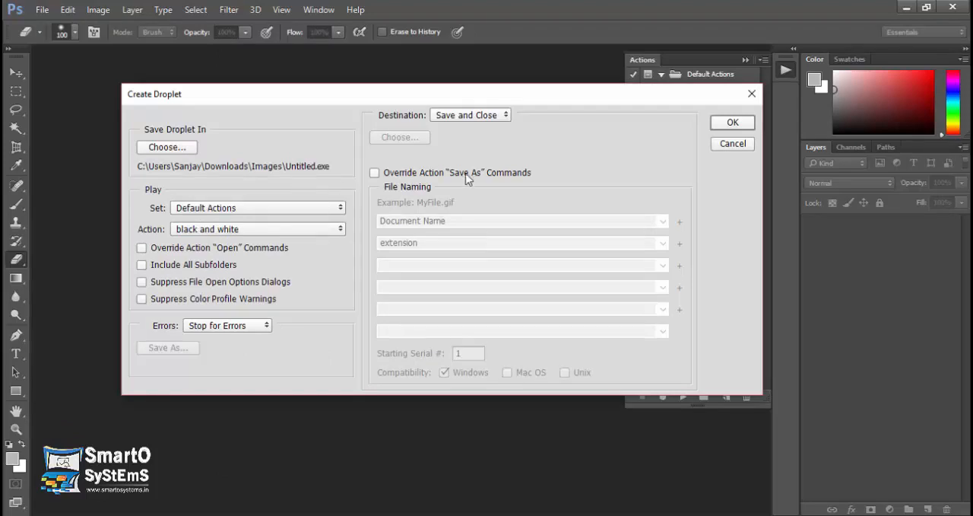
{"action": "left_click", "coordinate": [752, 93]}
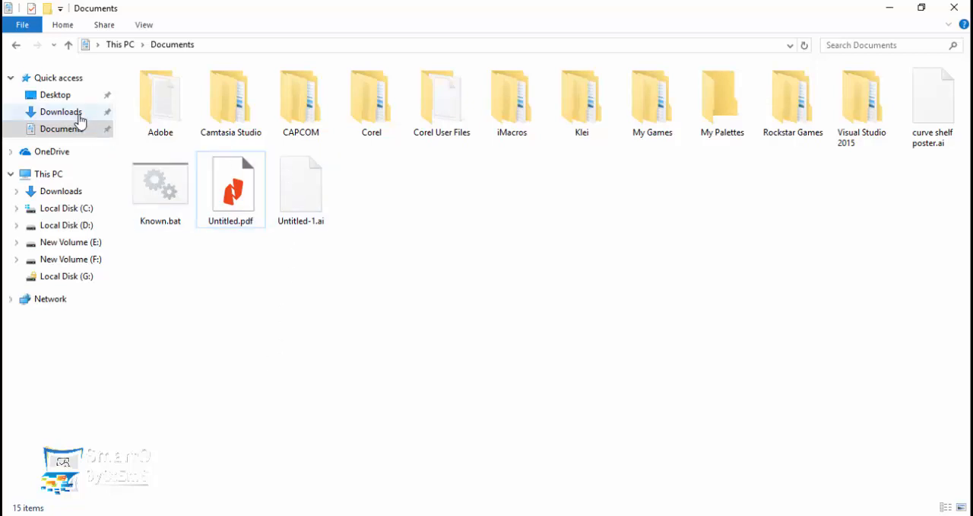
Go to the Downloads folder in File Explorer and open its Images subfolder.
{"action": "left_click", "coordinate": [79, 116]}
{"action": "left_click", "coordinate": [402, 246]}
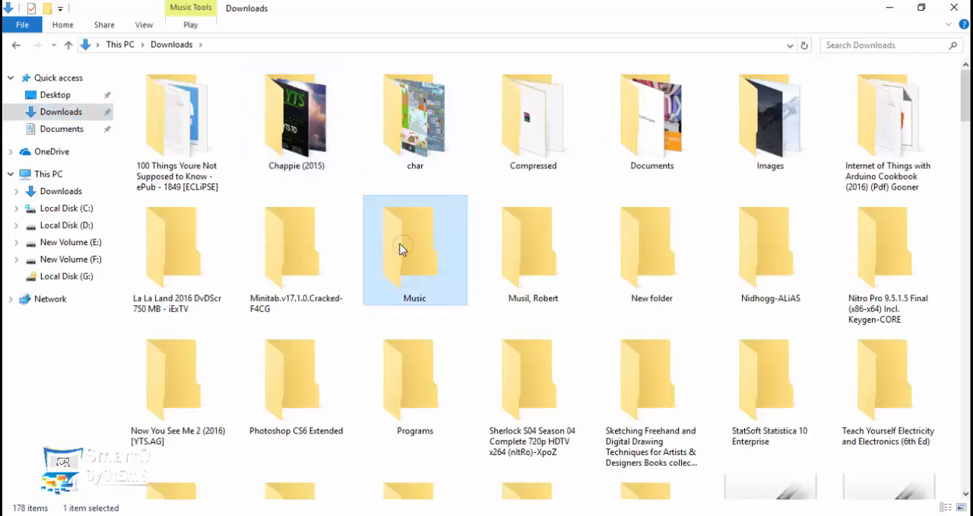
{"action": "left_click", "coordinate": [690, 222]}
{"action": "key", "text": "i"}
{"action": "key", "text": "i"}
{"action": "key", "text": "i"}
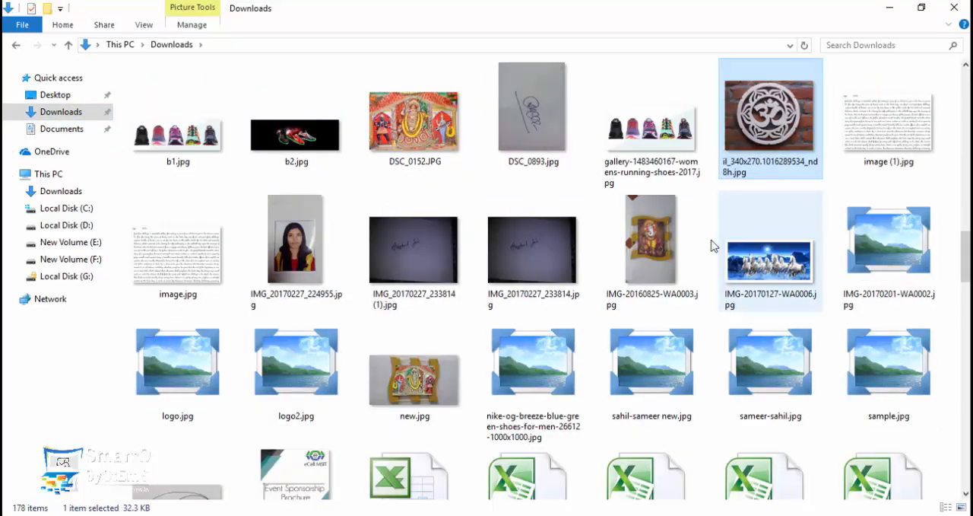
{"action": "key", "text": "i"}
{"action": "key", "text": "i"}
{"action": "key", "text": "i"}
{"action": "key", "text": "i"}
{"action": "key", "text": "i"}
{"action": "key", "text": "i"}
{"action": "key", "text": "i"}
{"action": "key", "text": "i"}
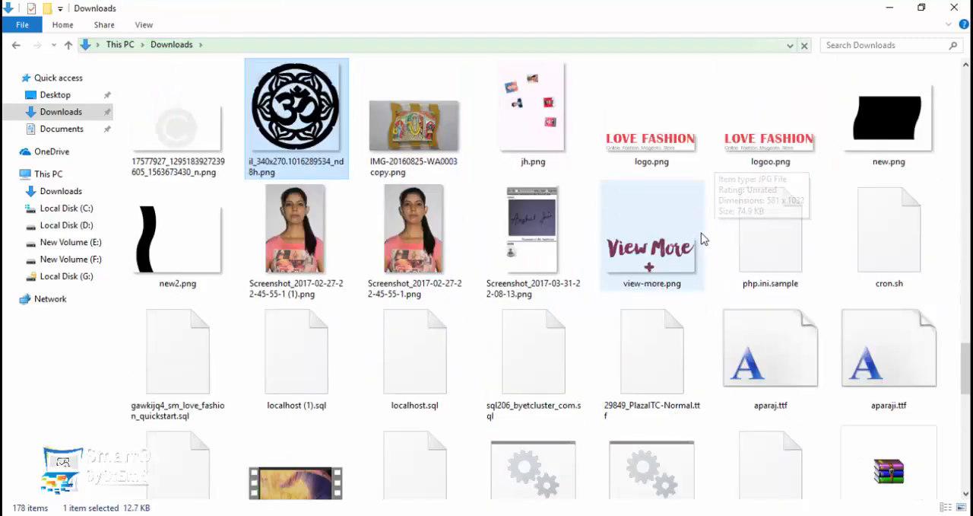
{"action": "key", "text": "i"}
{"action": "key", "text": "i"}
{"action": "key", "text": "i"}
{"action": "key", "text": "i"}
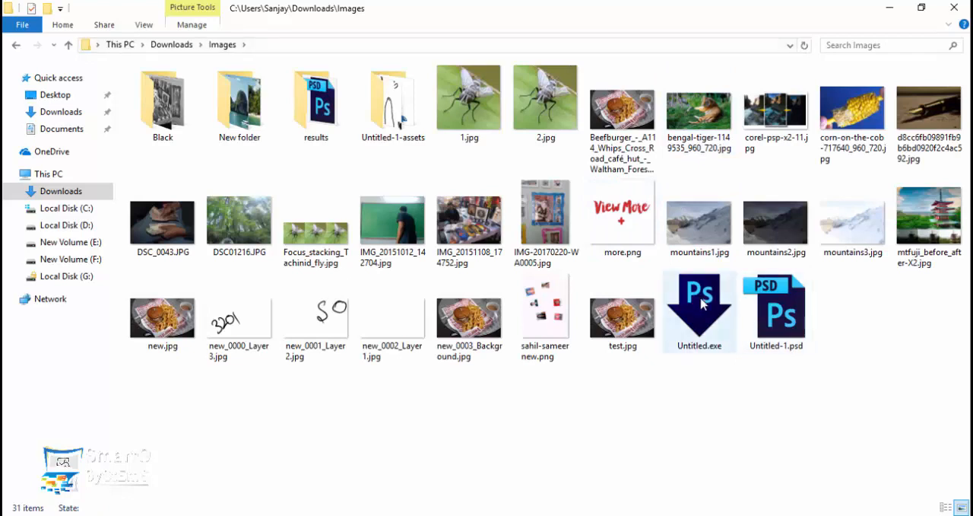
Try to process test.jpg with the Untitled.exe droplet in the Images folder.
{"action": "left_click", "coordinate": [705, 304]}
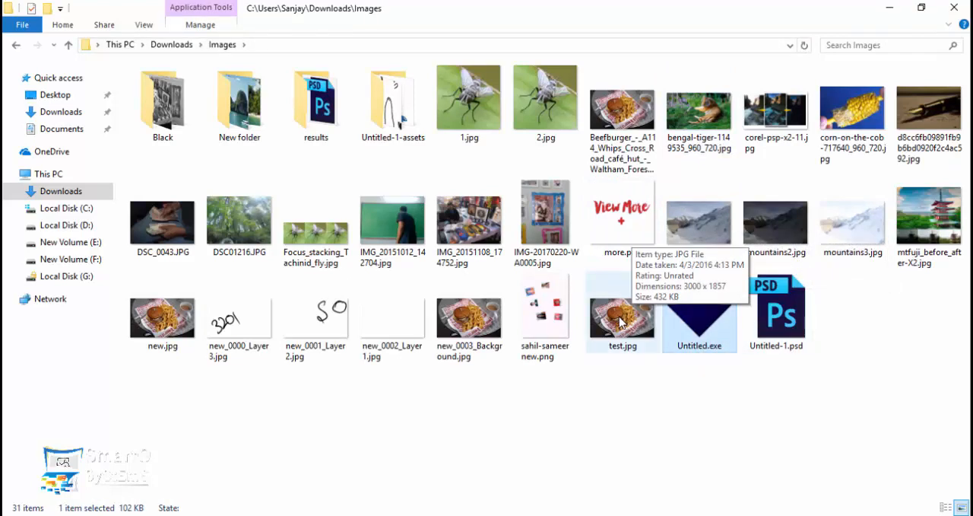
{"action": "left_click_drag", "start_coordinate": [613, 321], "coordinate": [672, 315]}
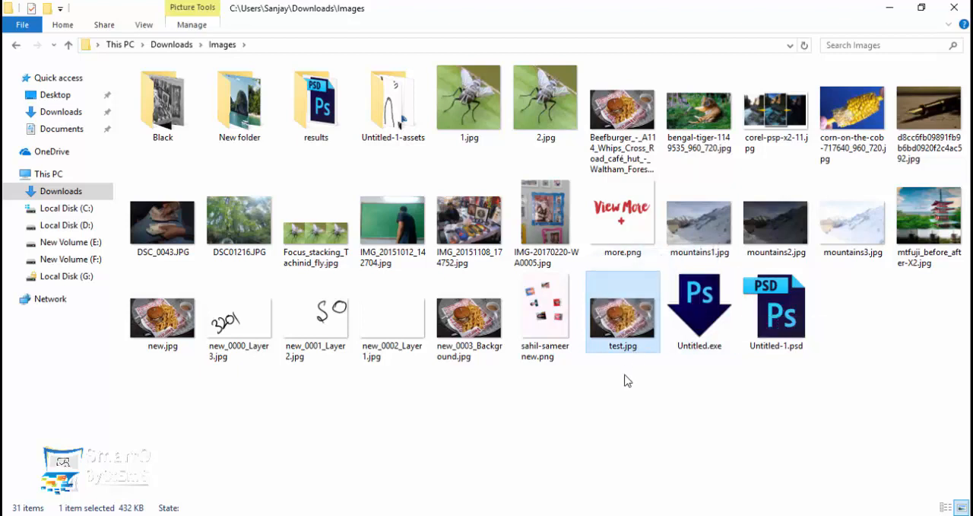
{"action": "left_click", "coordinate": [625, 428]}
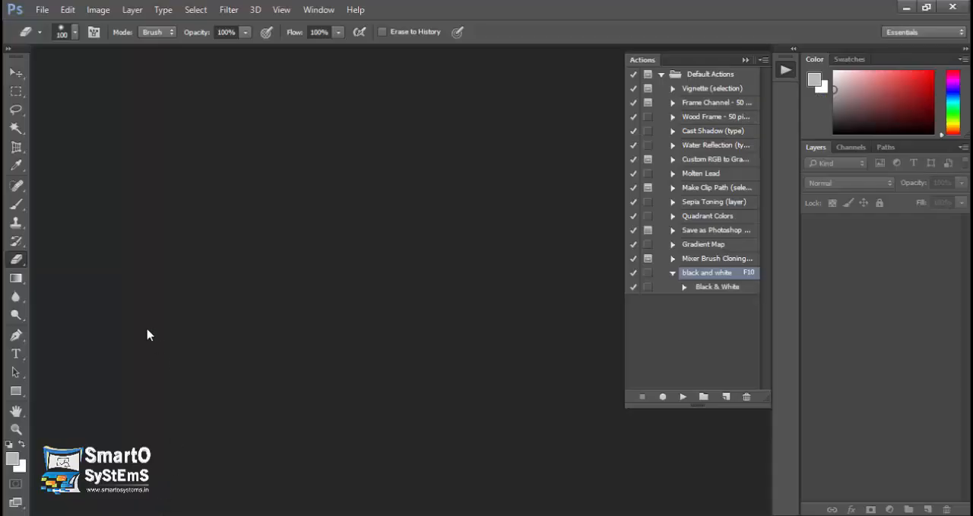
{"action": "left_click", "coordinate": [43, 11]}
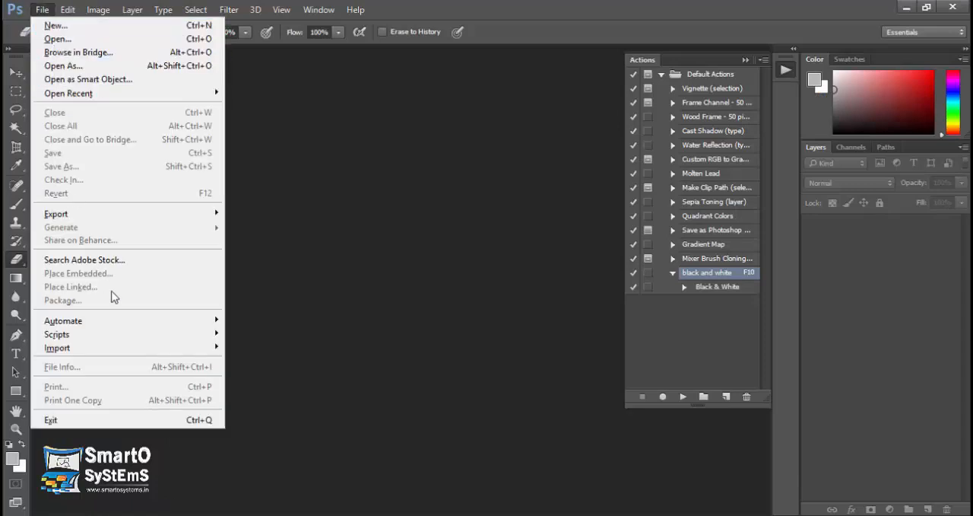
{"action": "mouse_move", "coordinate": [163, 323]}
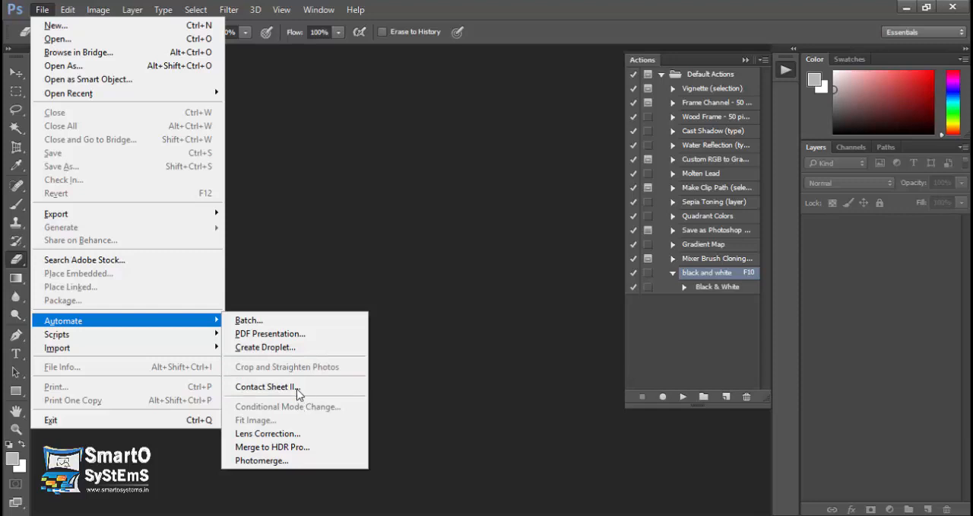
{"action": "left_click", "coordinate": [353, 260]}
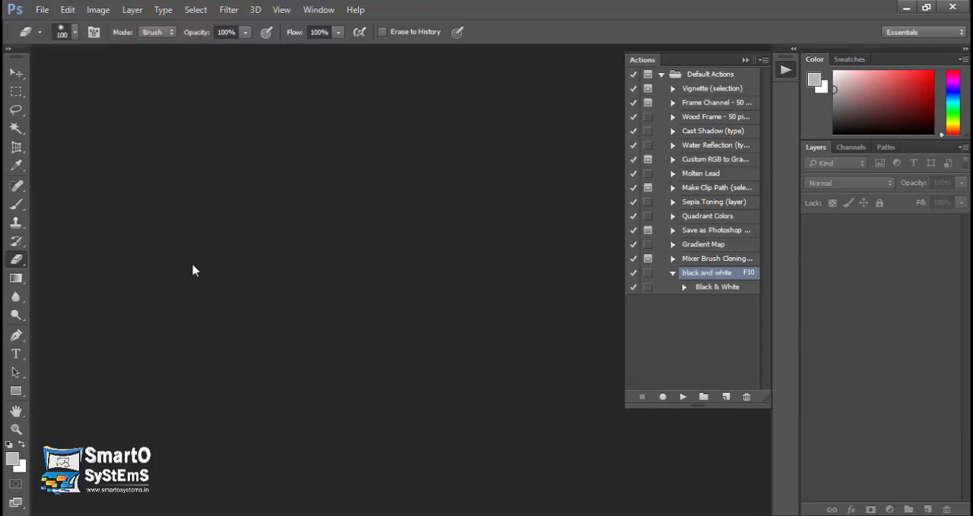
Open the PNG sheet of scattered portrait photos from the Images folder in Photoshop.
{"action": "left_click", "coordinate": [42, 10]}
{"action": "left_click", "coordinate": [45, 34]}
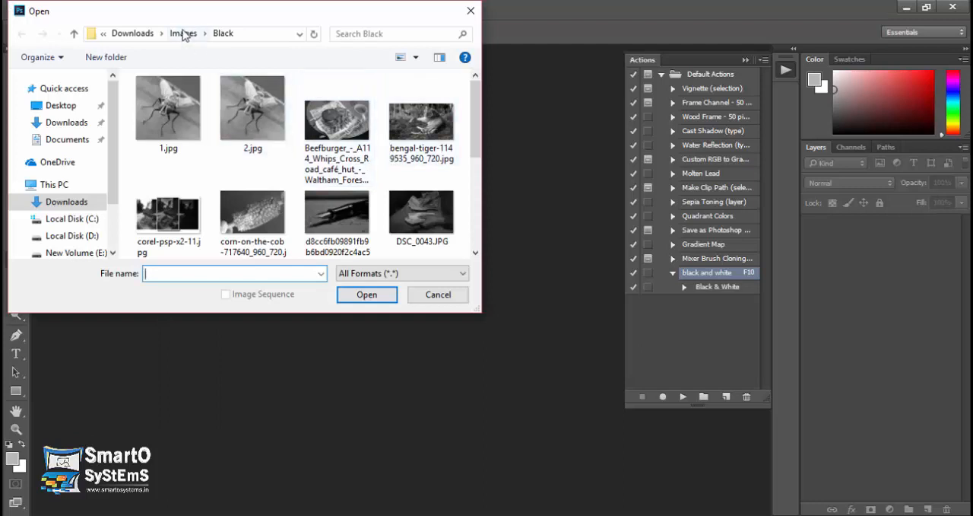
{"action": "left_click", "coordinate": [185, 33]}
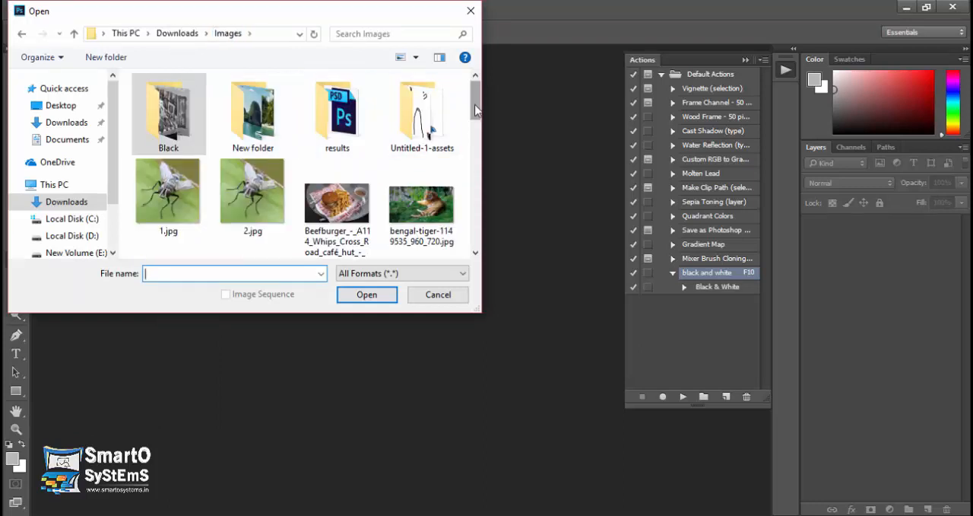
{"action": "left_click_drag", "start_coordinate": [477, 102], "coordinate": [473, 221]}
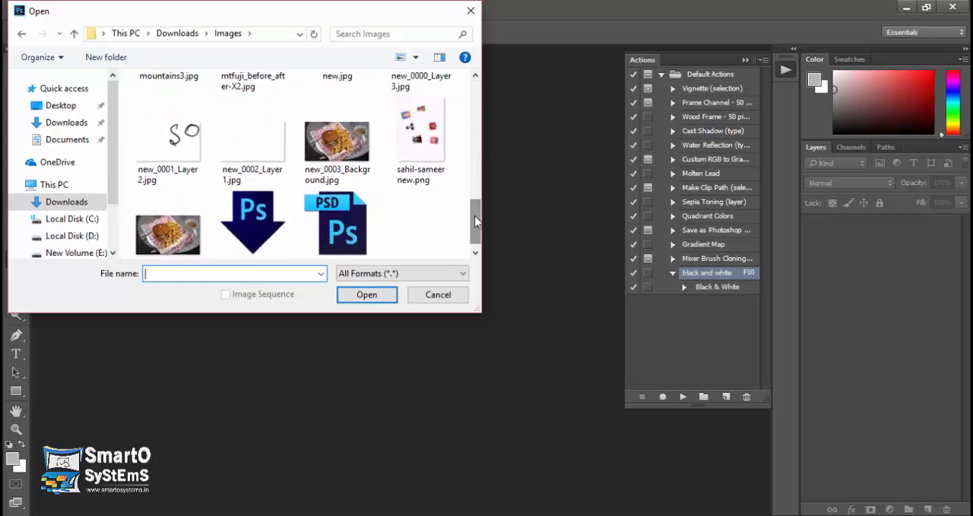
{"action": "double_click", "coordinate": [430, 144]}
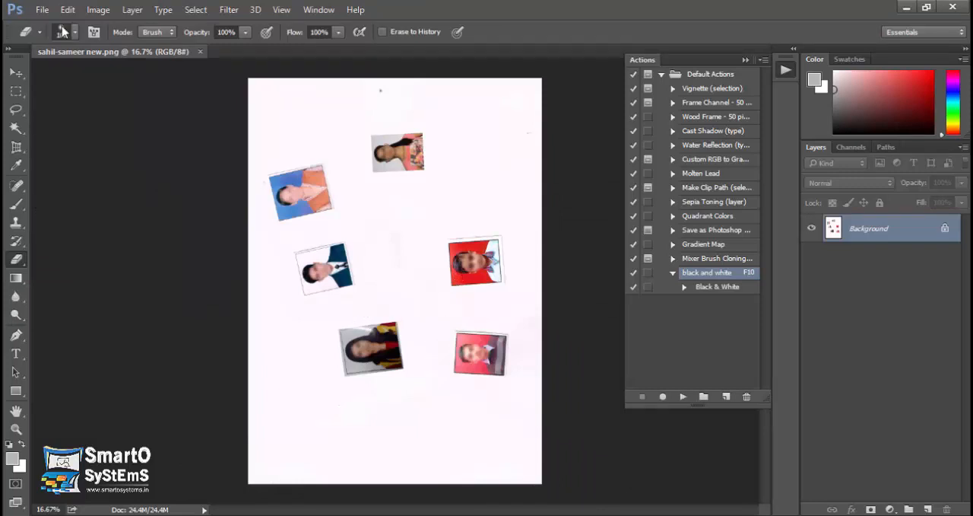
Run Crop and Straighten Photos on the portrait sheet to split it into separate documents.
{"action": "left_click", "coordinate": [42, 9]}
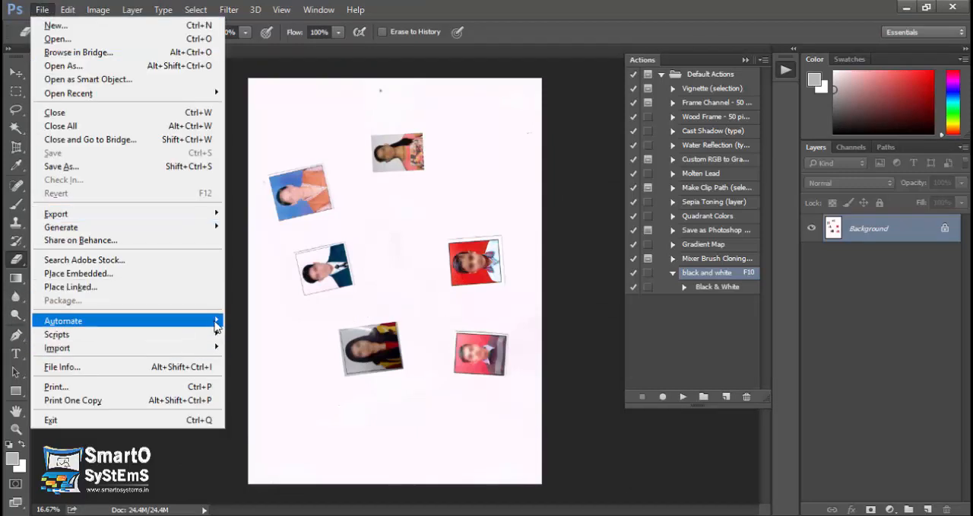
{"action": "mouse_move", "coordinate": [216, 324]}
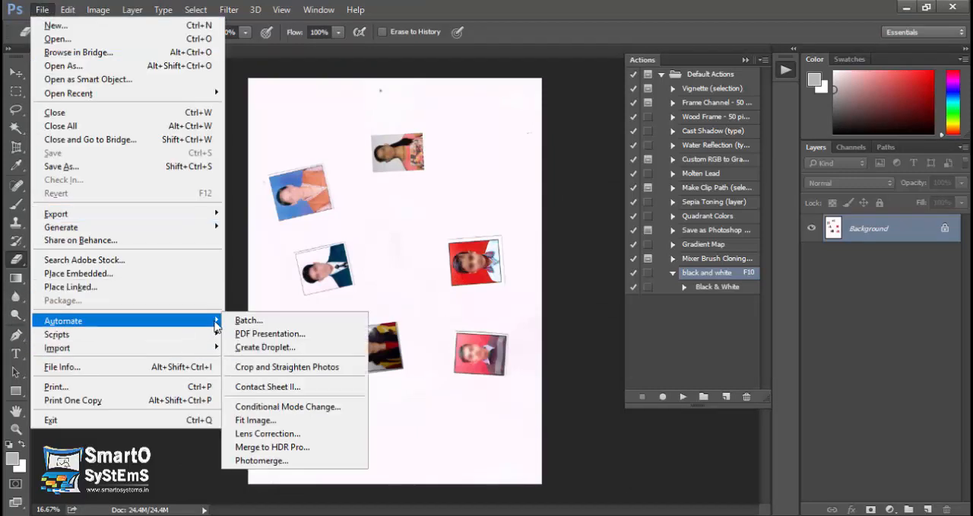
{"action": "left_click", "coordinate": [335, 368]}
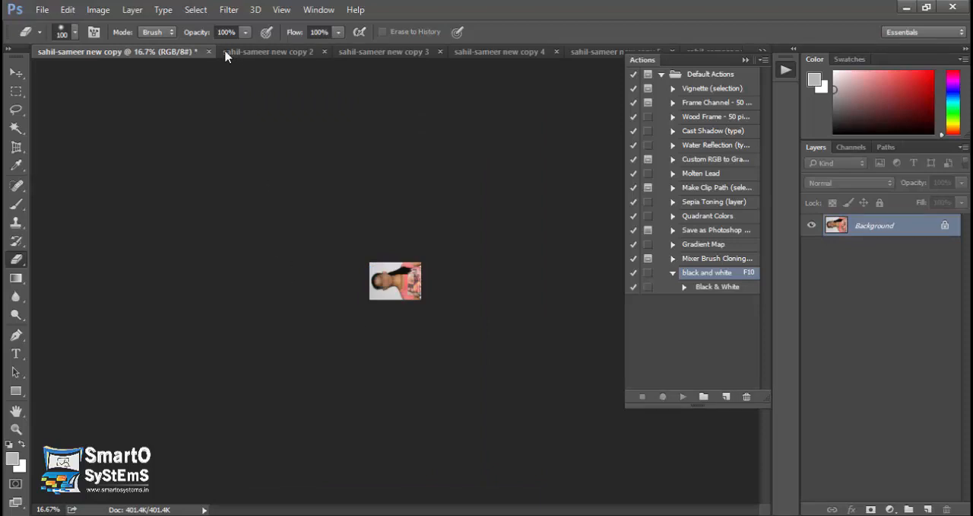
Look through the separate cropped portrait documents and compare them with the original sheet.
{"action": "left_click", "coordinate": [263, 52]}
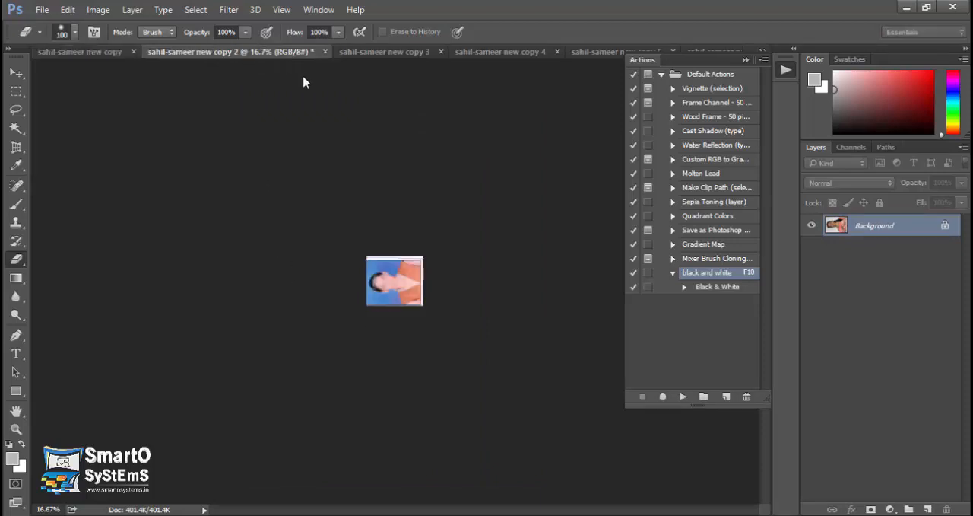
{"action": "left_click", "coordinate": [384, 54]}
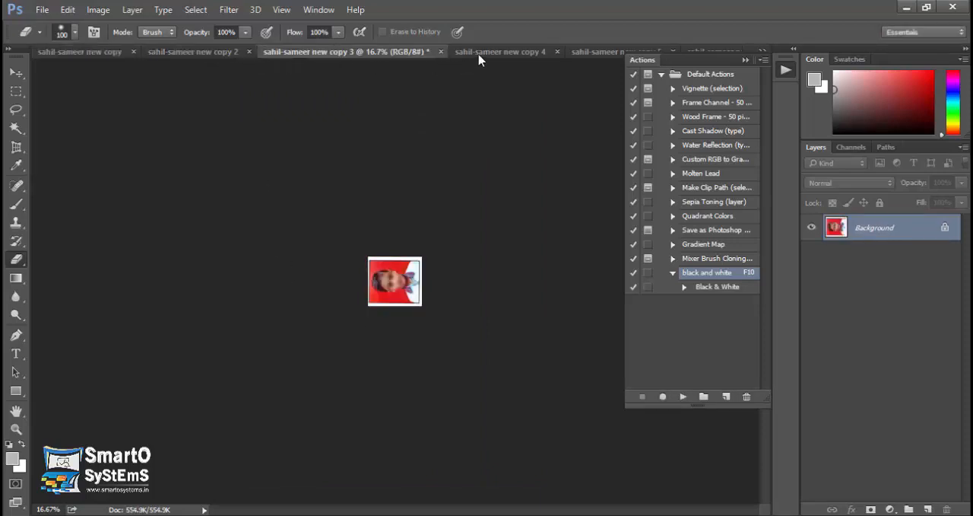
{"action": "left_click", "coordinate": [558, 57]}
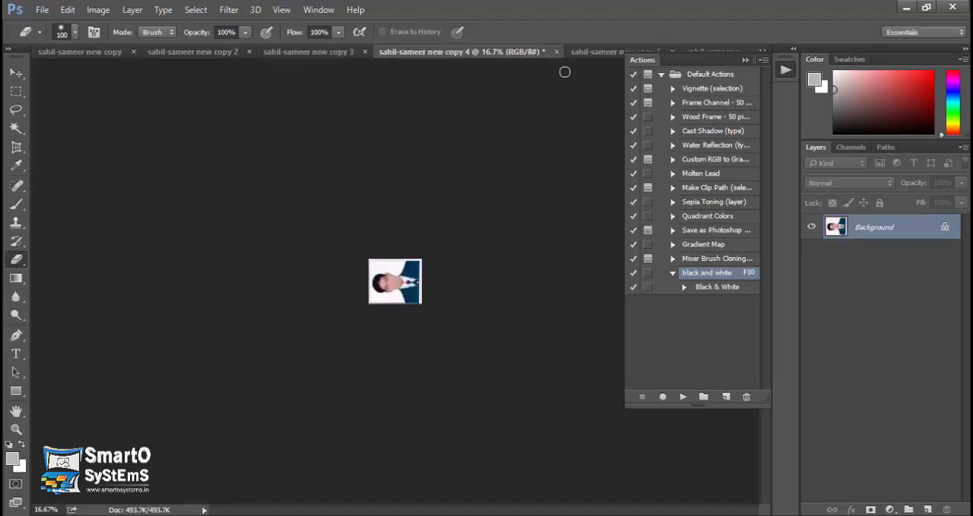
{"action": "key", "text": "ctrl+Tab"}
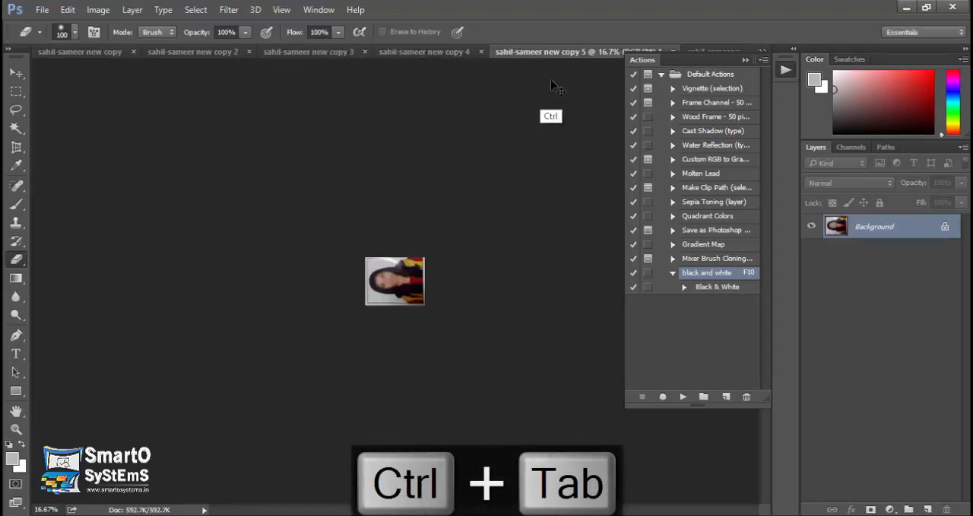
{"action": "key", "text": "ctrl+Tab"}
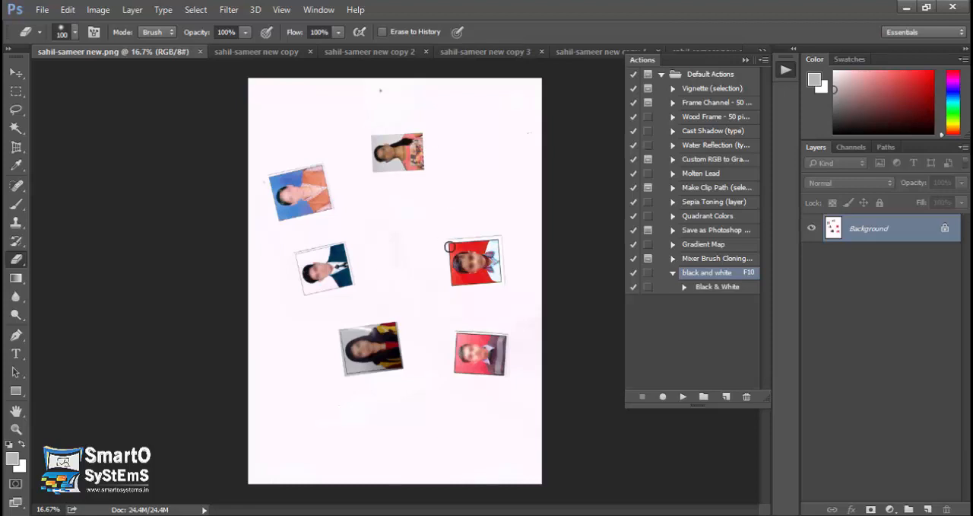
{"action": "left_click", "coordinate": [256, 51]}
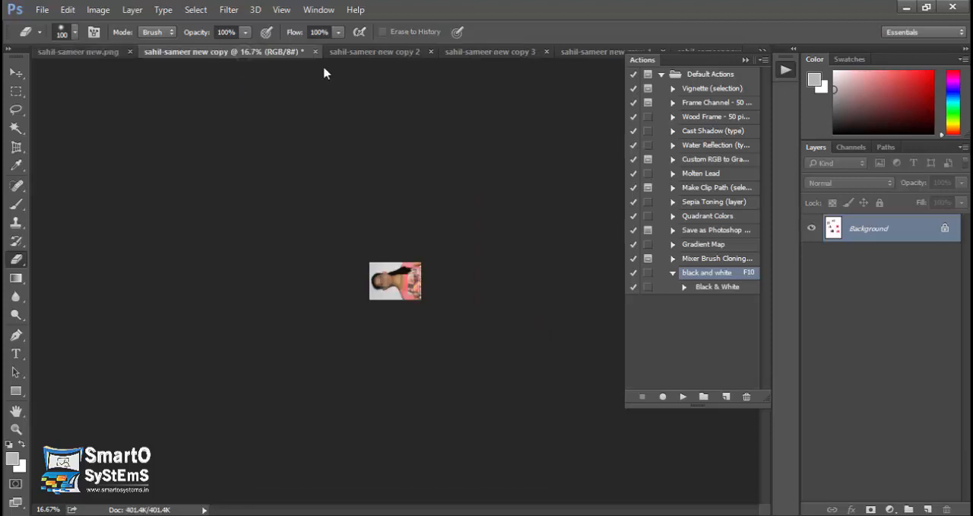
{"action": "left_click", "coordinate": [357, 53]}
{"action": "left_click", "coordinate": [468, 54]}
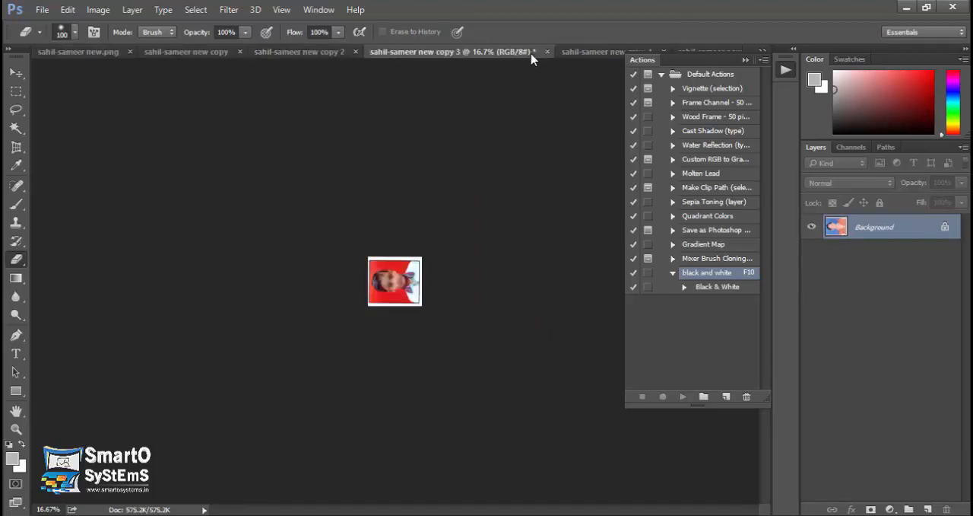
{"action": "left_click", "coordinate": [576, 54]}
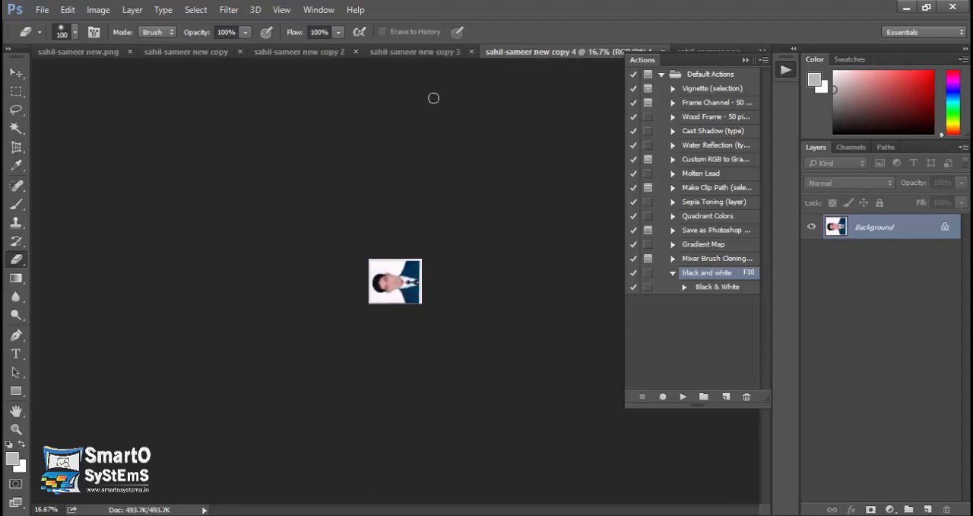
{"action": "left_click", "coordinate": [80, 53]}
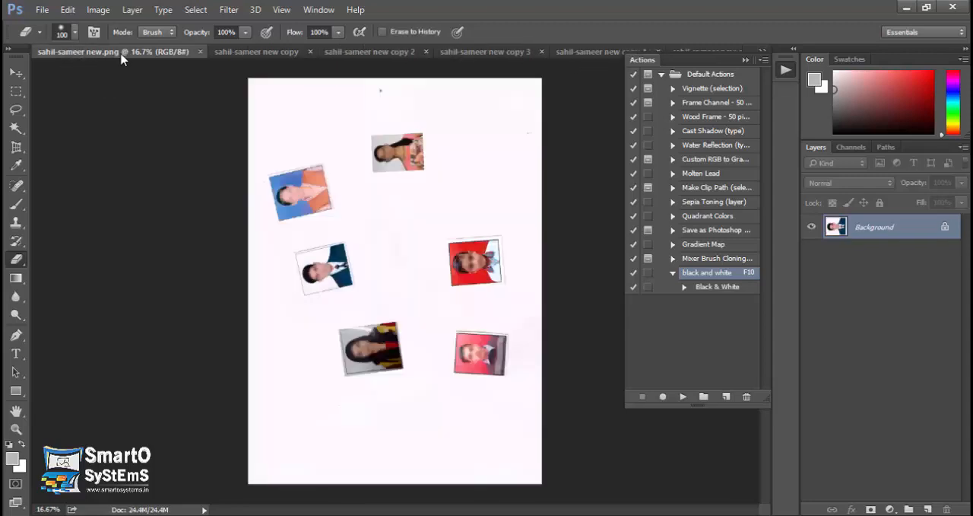
Close the original portrait sheet and all its cropped copies without saving changes.
{"action": "left_click", "coordinate": [200, 52]}
{"action": "left_click", "coordinate": [200, 55]}
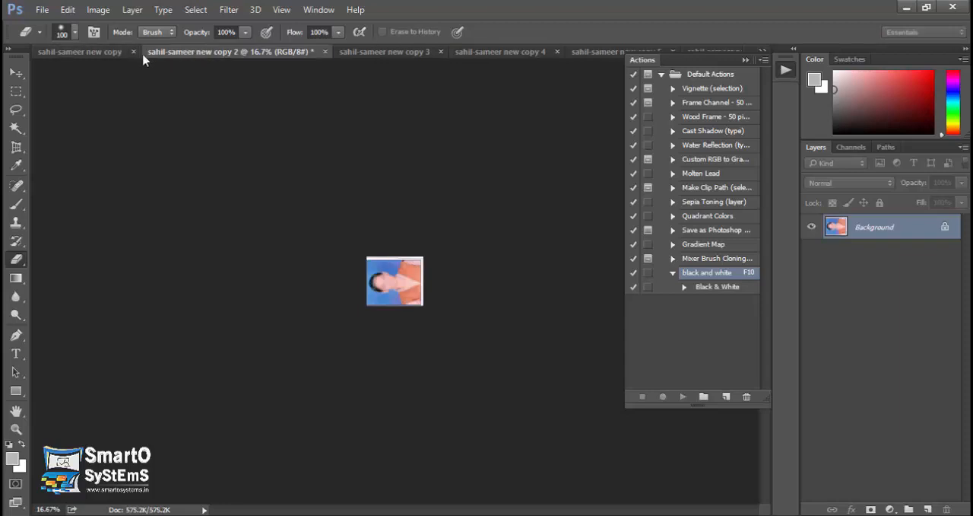
{"action": "left_click", "coordinate": [134, 52]}
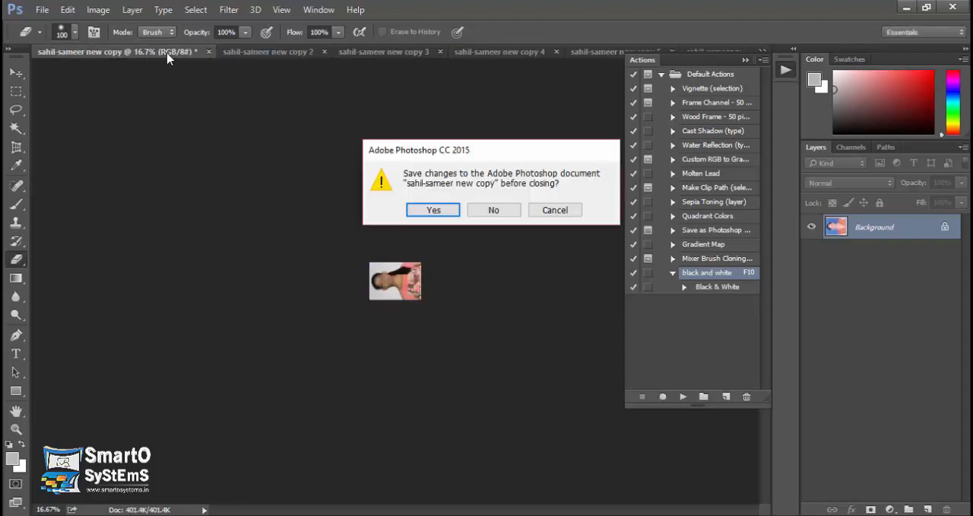
{"action": "left_click", "coordinate": [495, 211]}
{"action": "key", "text": "ctrl+w"}
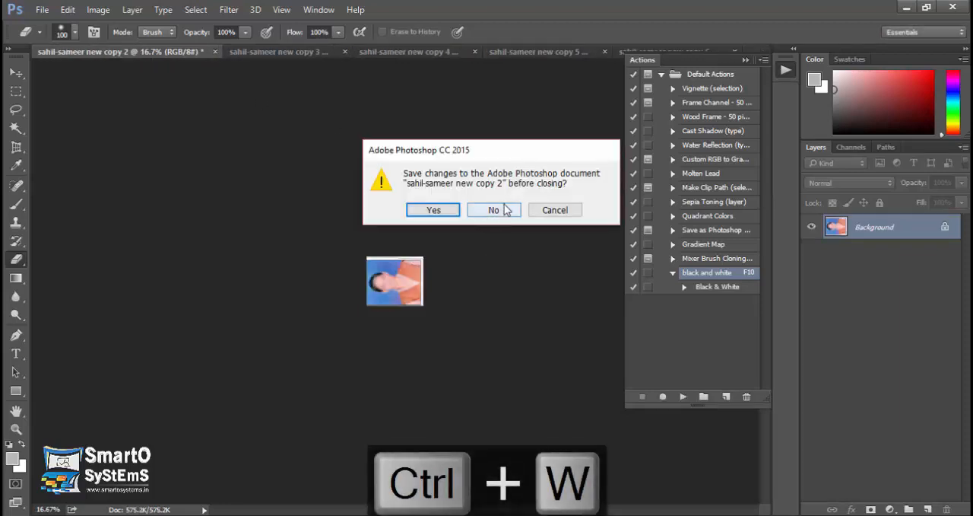
{"action": "left_click", "coordinate": [494, 211]}
{"action": "key", "text": "ctrl+w"}
{"action": "left_click", "coordinate": [493, 211]}
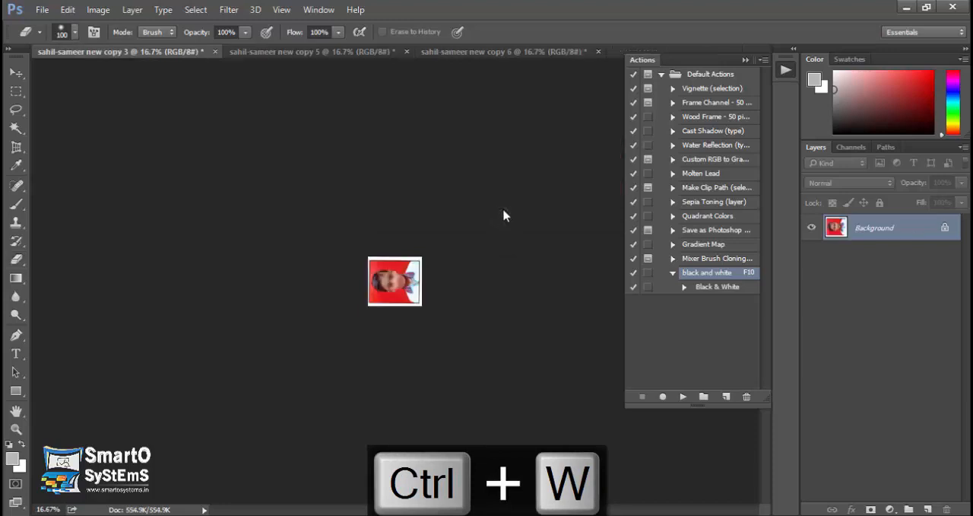
{"action": "key", "text": "w"}
{"action": "key", "text": "ctrl+w"}
{"action": "left_click", "coordinate": [501, 210]}
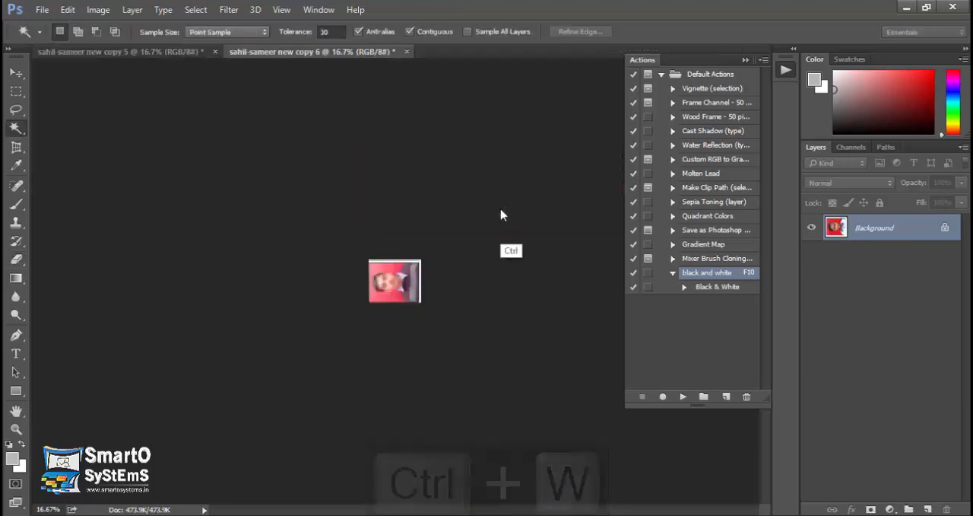
{"action": "key", "text": "ctrl+w"}
{"action": "left_click", "coordinate": [497, 211]}
{"action": "key", "text": "ctrl+w"}
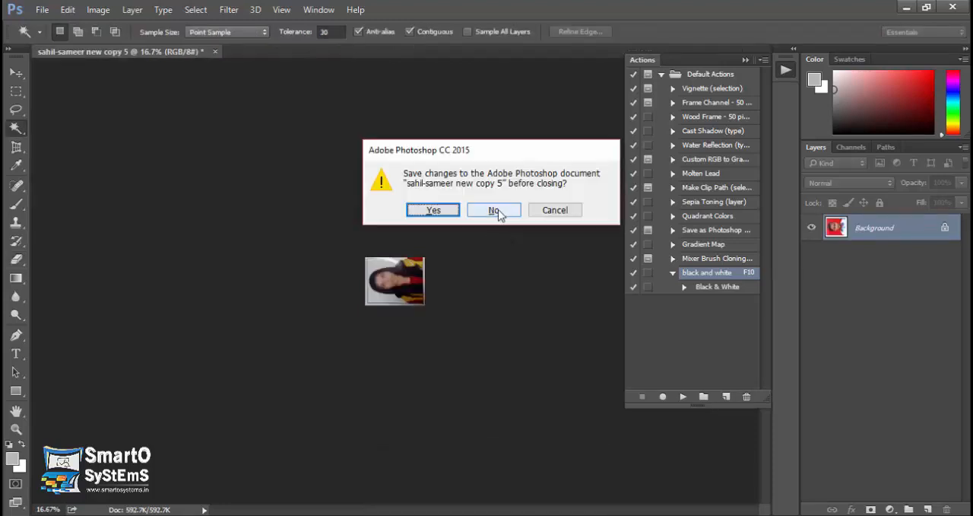
{"action": "left_click", "coordinate": [501, 211]}
Start Contact Sheet II and set its source images to individual files.
{"action": "left_click", "coordinate": [43, 11]}
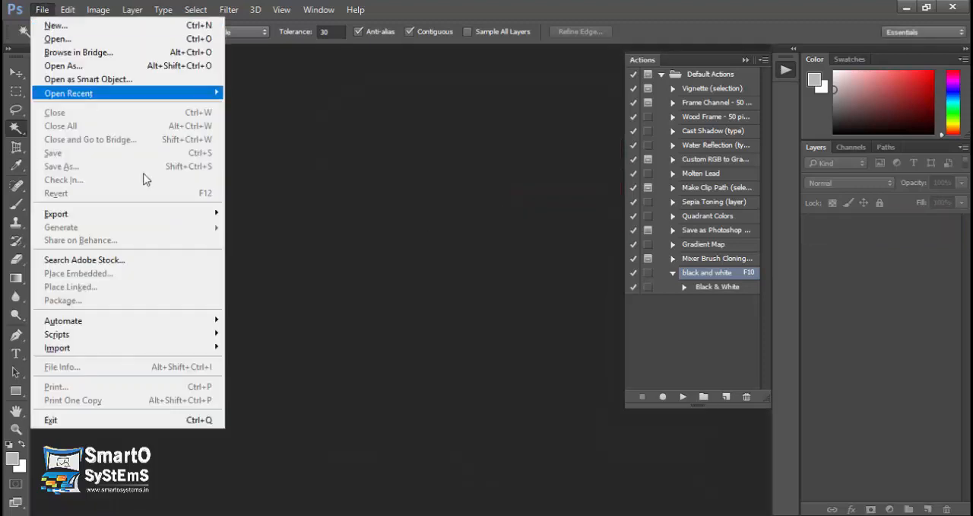
{"action": "mouse_move", "coordinate": [221, 320]}
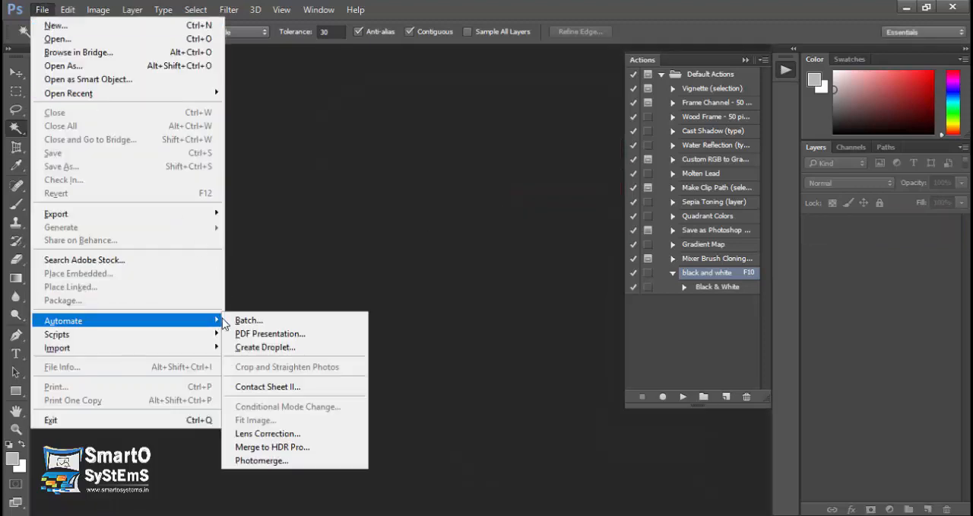
{"action": "left_click", "coordinate": [268, 388]}
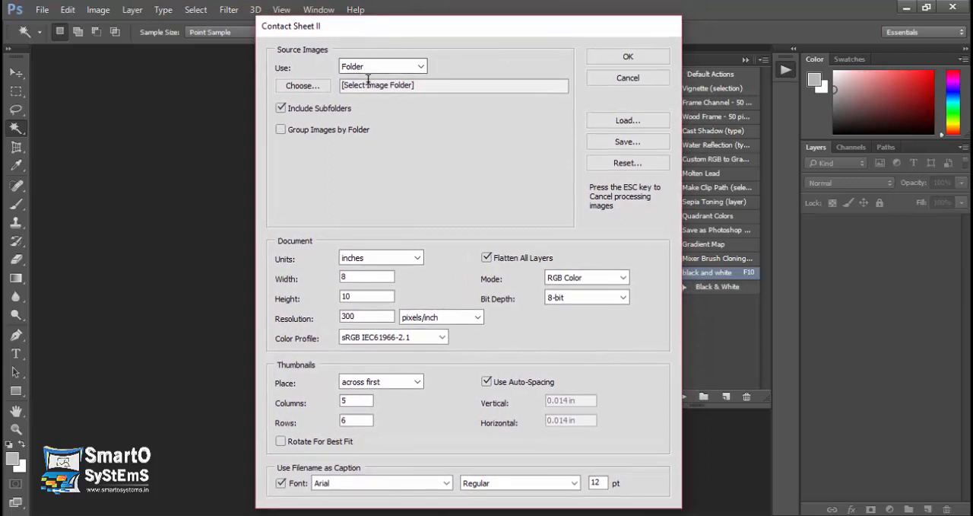
{"action": "left_click", "coordinate": [420, 69]}
{"action": "left_click", "coordinate": [421, 70]}
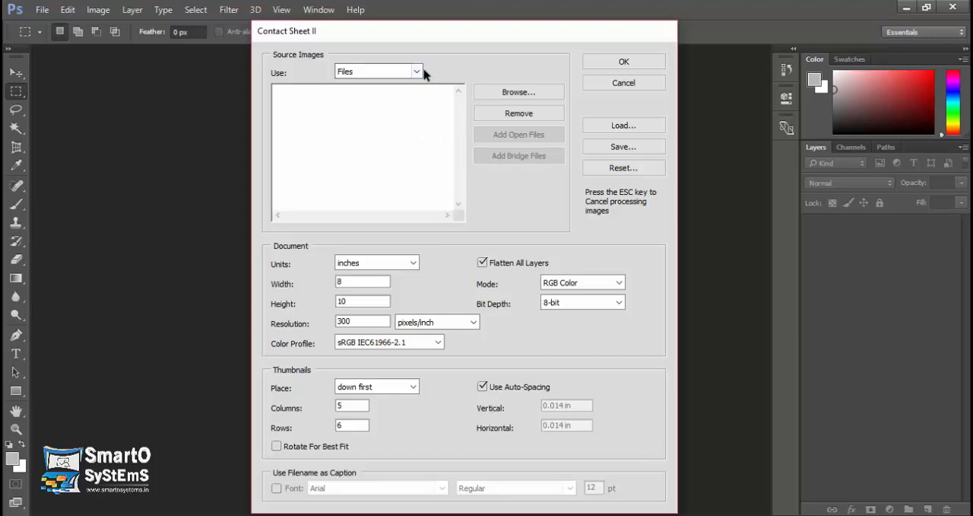
{"action": "left_click", "coordinate": [530, 94]}
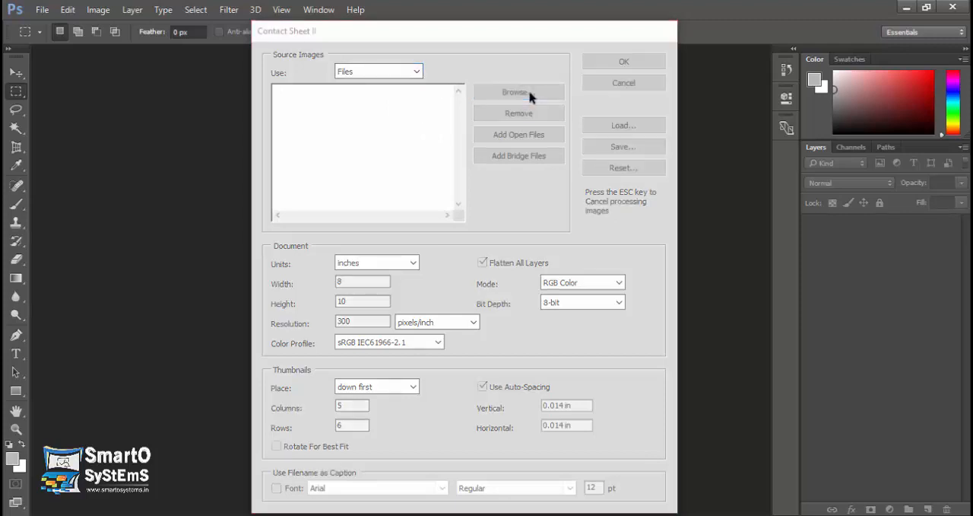
{"action": "left_click", "coordinate": [724, 53]}
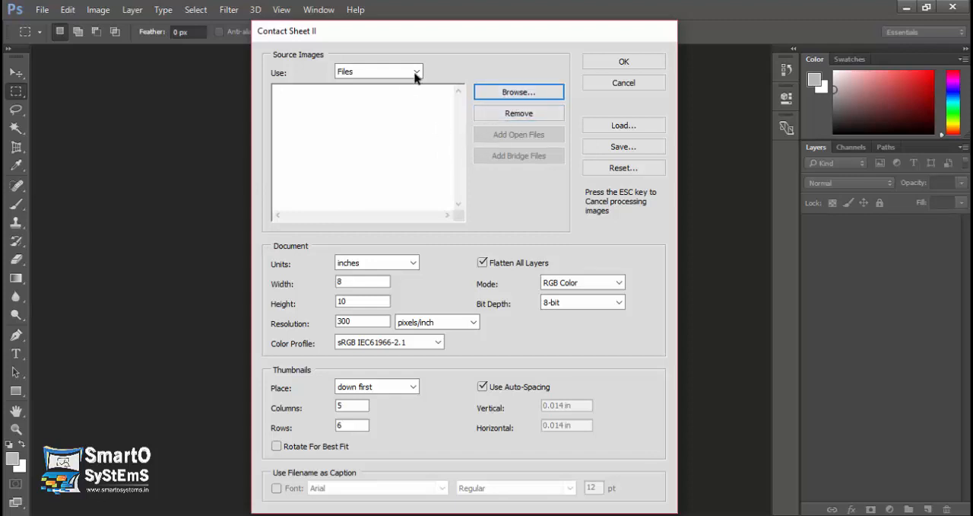
Add the images from the Beefburger photo through DSC01216.JPG in the Images folder as contact sheet sources.
{"action": "left_click", "coordinate": [495, 95]}
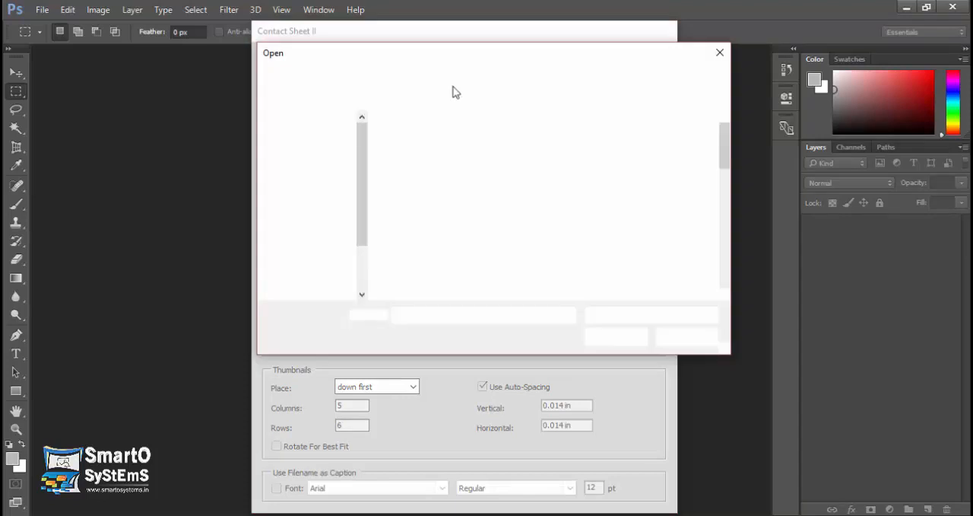
{"action": "left_click", "coordinate": [436, 74]}
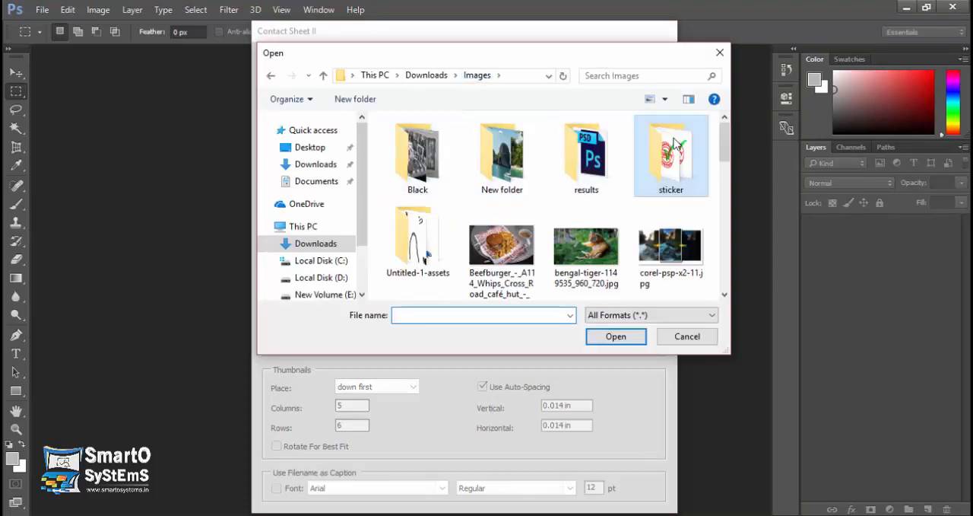
{"action": "mouse_move", "coordinate": [724, 145]}
{"action": "left_mouse_down"}
{"action": "mouse_move", "coordinate": [724, 165]}
{"action": "mouse_move", "coordinate": [725, 155]}
{"action": "left_mouse_up"}
{"action": "left_click", "coordinate": [503, 188]}
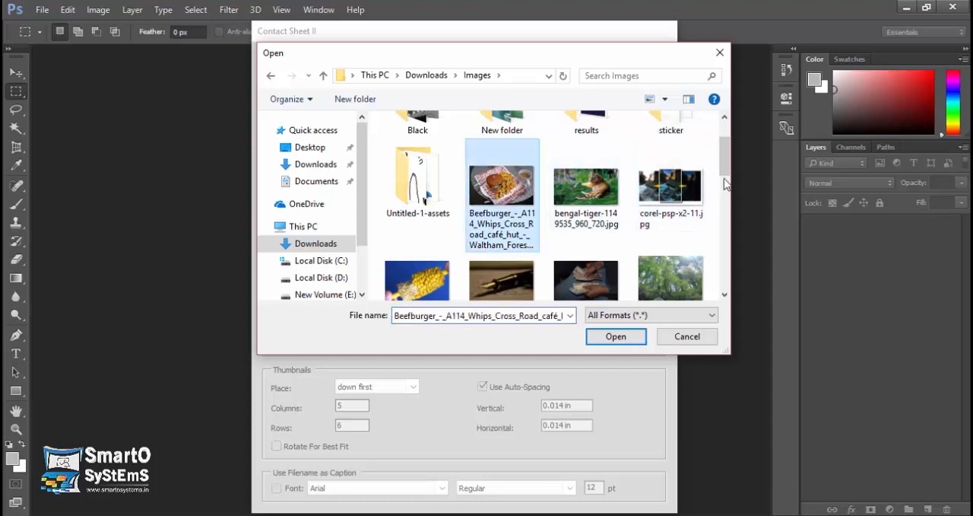
{"action": "scroll", "coordinate": [725, 184], "scroll_direction": "down", "scroll_amount": 3}
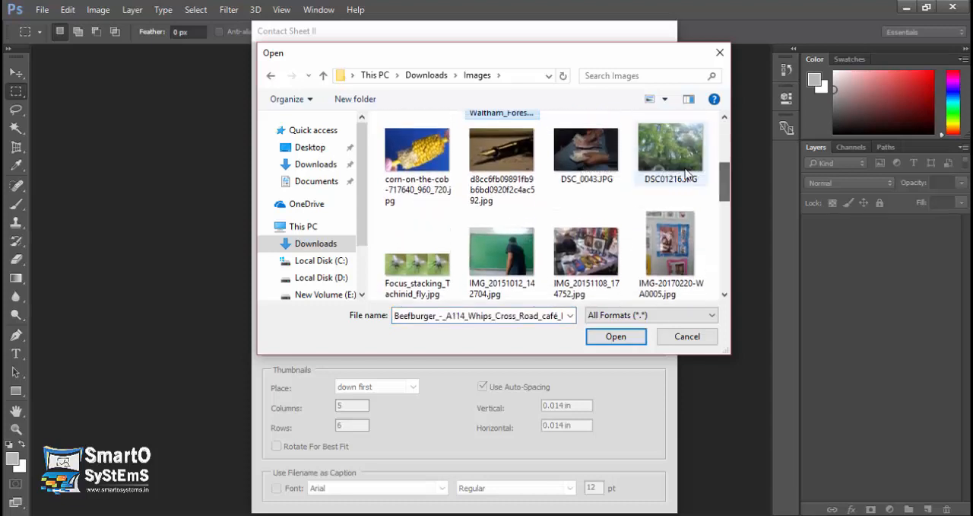
{"action": "left_click", "coordinate": [687, 176], "text": "shift"}
{"action": "left_click", "coordinate": [615, 335]}
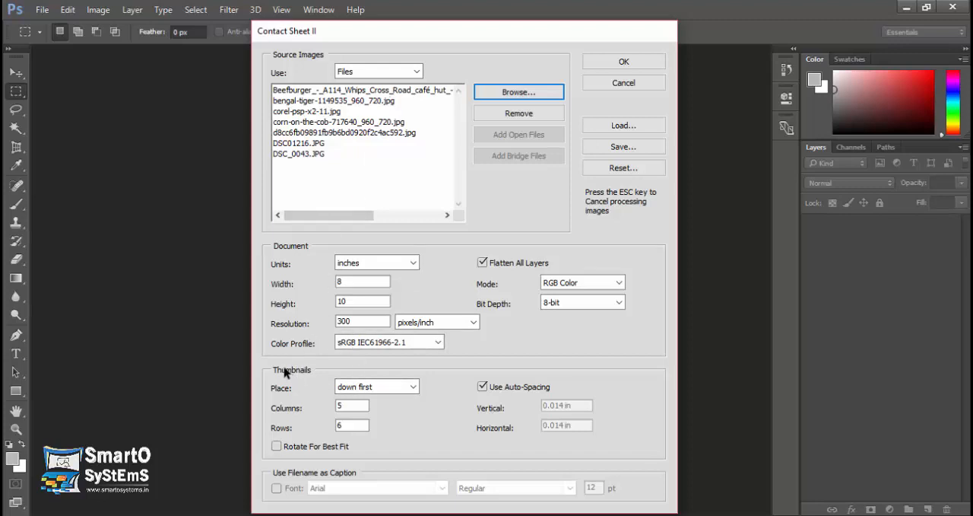
Set the contact sheet thumbnails to 3 rows and enable Rotate For Best Fit.
{"action": "left_click", "coordinate": [343, 405]}
{"action": "left_click", "coordinate": [354, 425]}
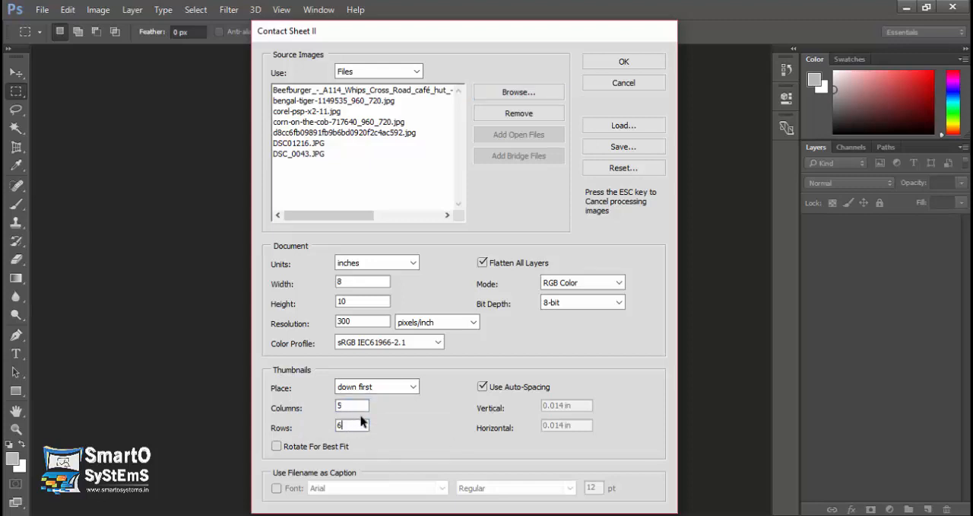
{"action": "key", "text": "BackSpace"}
{"action": "type", "text": "3"}
{"action": "left_click", "coordinate": [277, 447]}
Keep auto-spacing on, enable filename captions in Arial Regular 12 pt, and generate the contact sheet.
{"action": "left_click", "coordinate": [495, 388]}
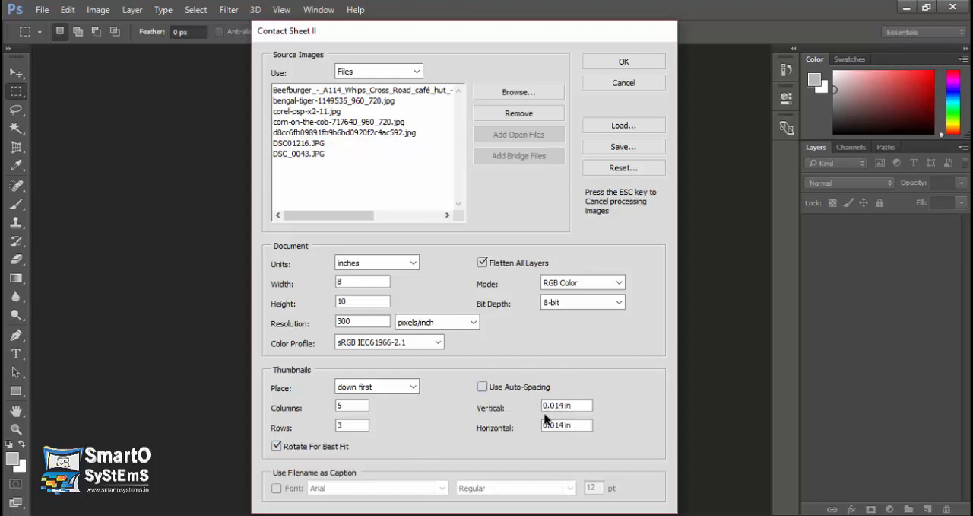
{"action": "left_click", "coordinate": [483, 386]}
{"action": "left_click", "coordinate": [277, 488]}
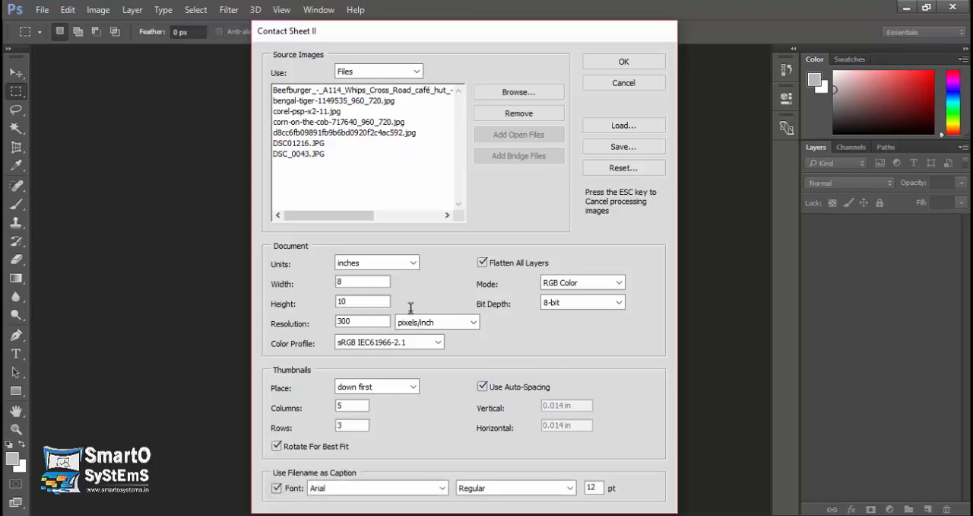
{"action": "left_click", "coordinate": [622, 62]}
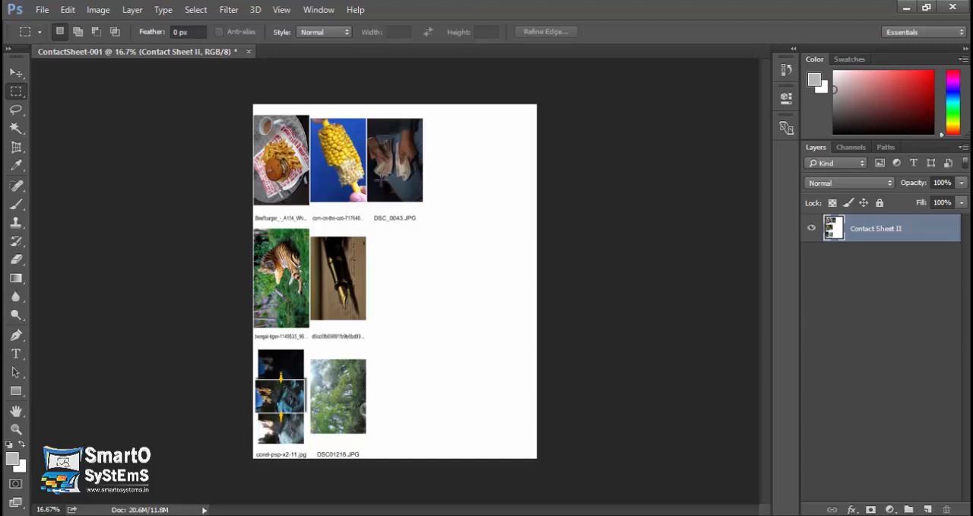
Examine the thumbnails and filename captions on the generated contact sheet at different magnifications.
{"action": "left_click", "coordinate": [248, 51]}
{"action": "left_click", "coordinate": [554, 210]}
{"action": "key", "text": "ctrl+equal"}
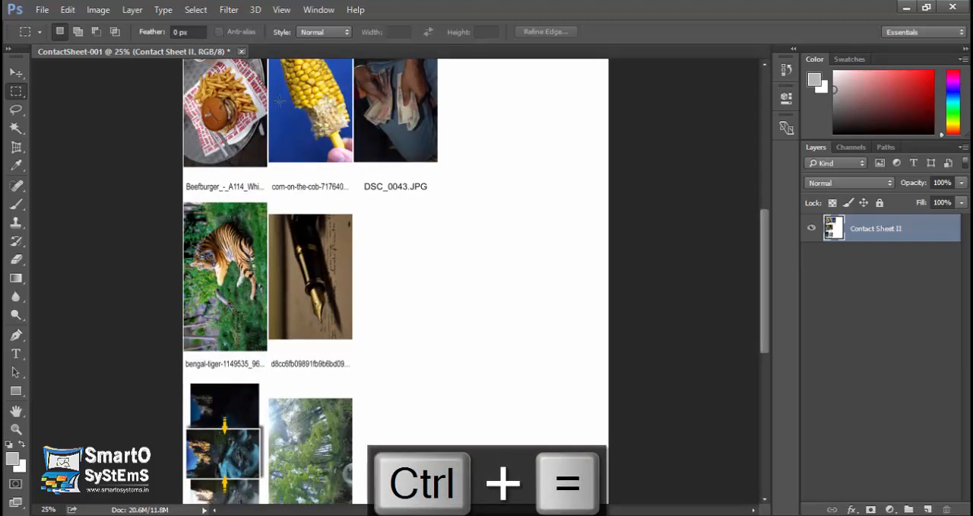
{"action": "key", "text": "ctrl+minus"}
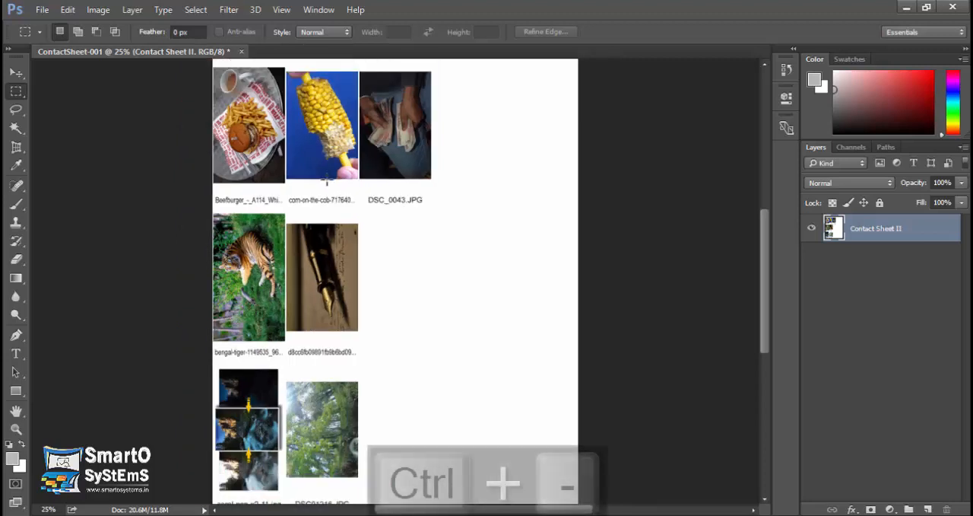
{"action": "key", "text": "ctrl+minus"}
{"action": "key", "text": "ctrl+minus"}
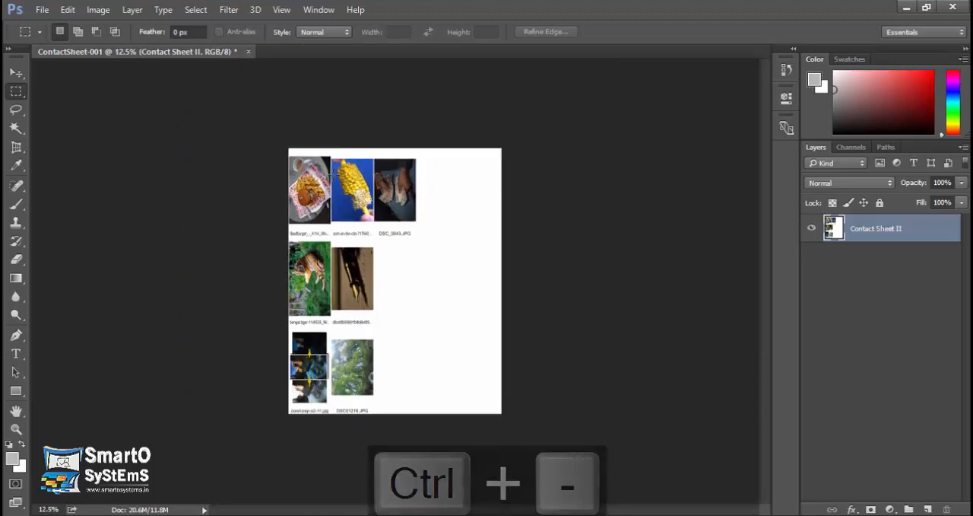
{"action": "key", "text": "ctrl+equal"}
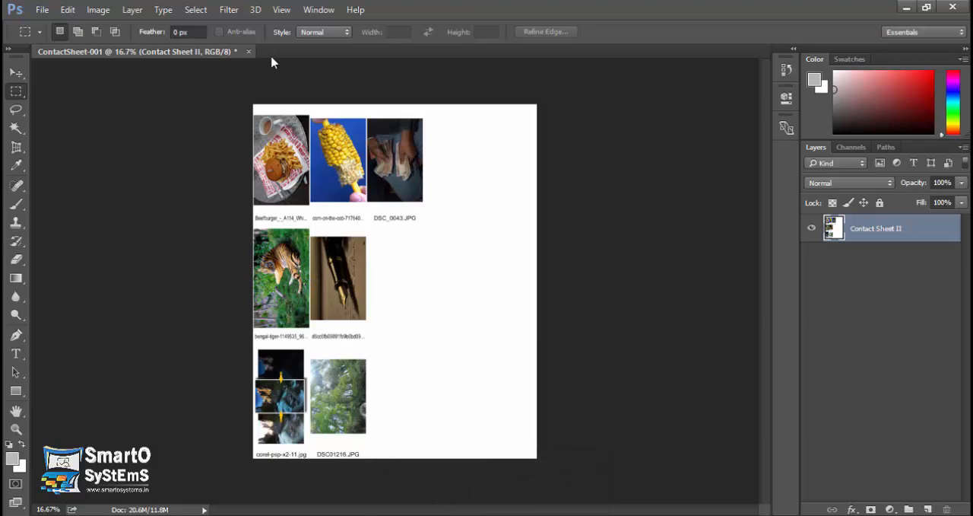
Close the photo contact sheet without saving and start Contact Sheet II again.
{"action": "left_click", "coordinate": [248, 51]}
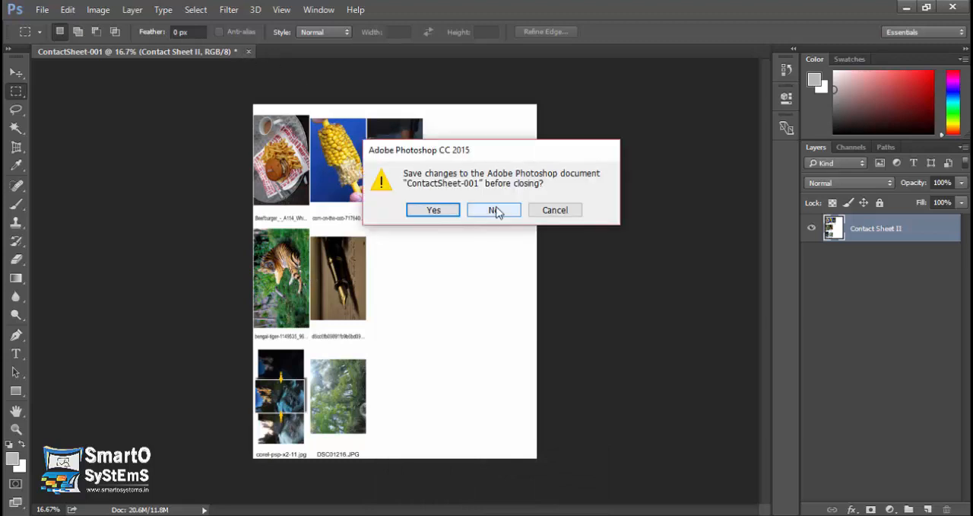
{"action": "left_click", "coordinate": [495, 212]}
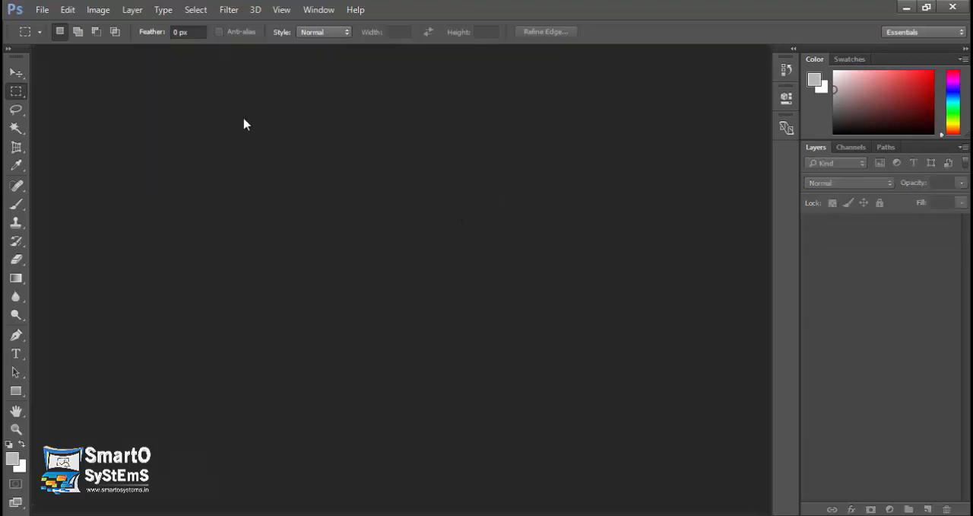
{"action": "left_click", "coordinate": [41, 9]}
{"action": "mouse_move", "coordinate": [168, 326]}
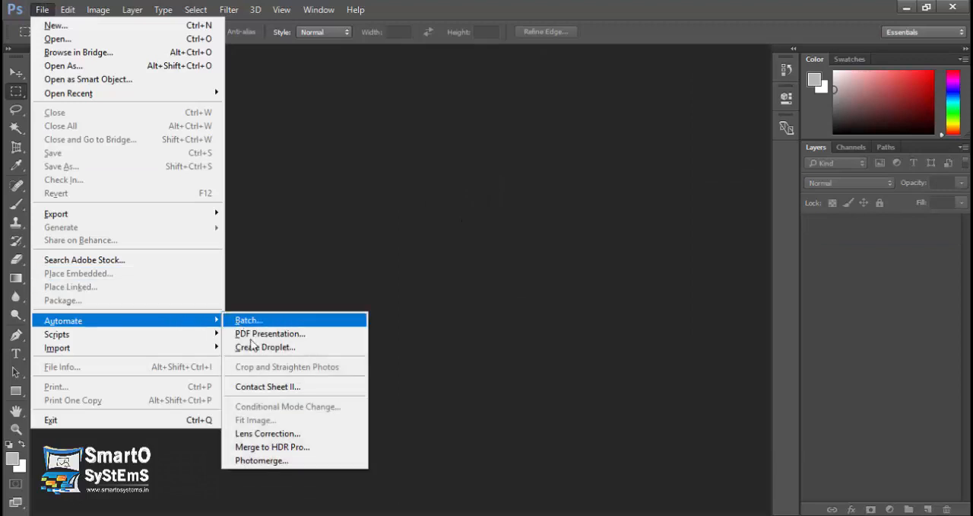
{"action": "left_click", "coordinate": [256, 387]}
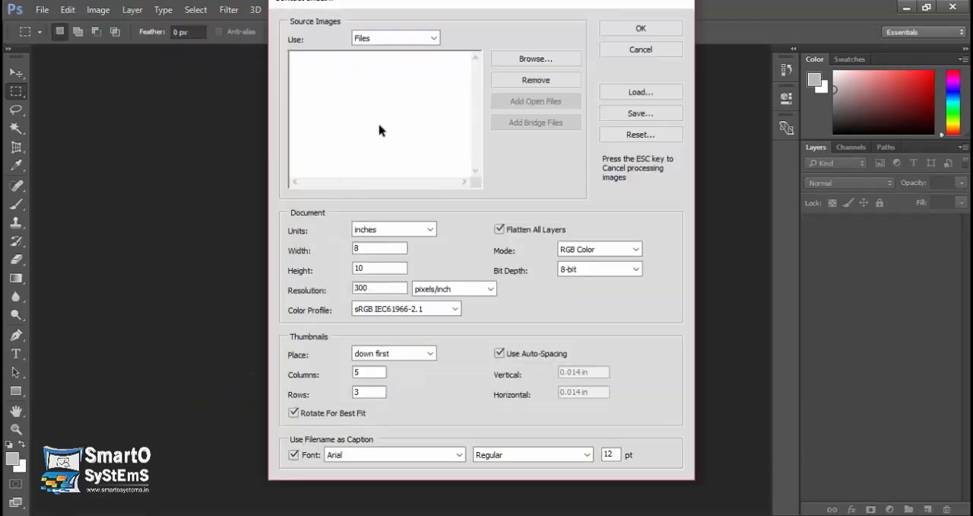
Add all the PNG files from 1 (1).png to 1 (30).png in the sticker folder as source images.
{"action": "left_click", "coordinate": [524, 61]}
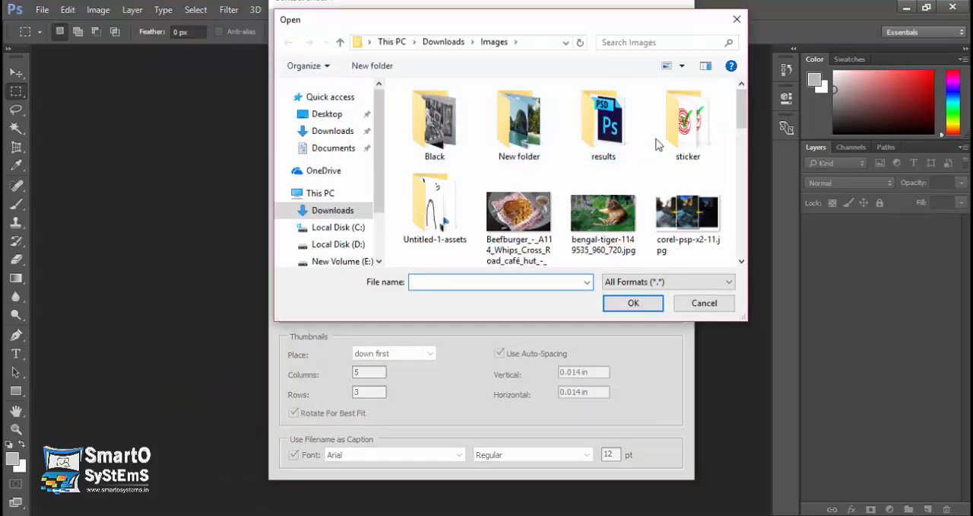
{"action": "double_click", "coordinate": [656, 143]}
{"action": "left_click", "coordinate": [432, 129]}
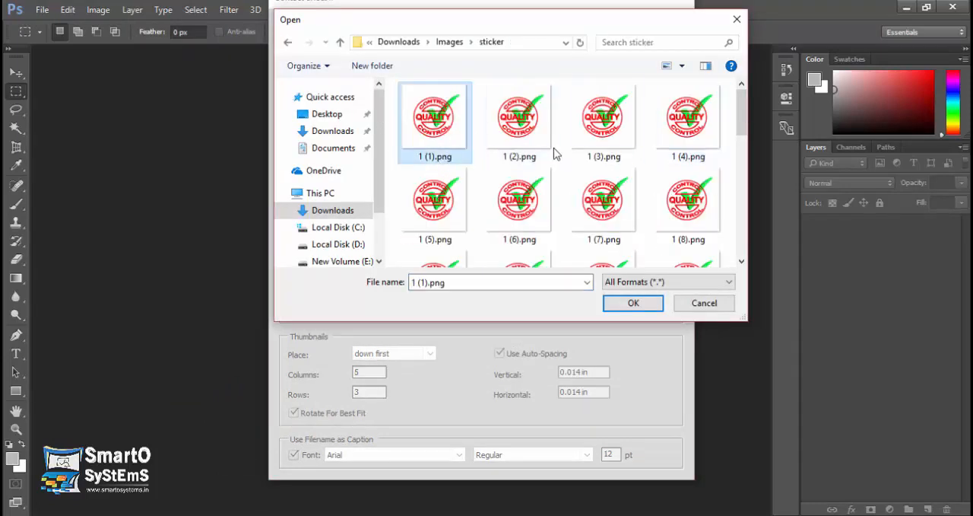
{"action": "left_click_drag", "start_coordinate": [742, 114], "coordinate": [722, 250]}
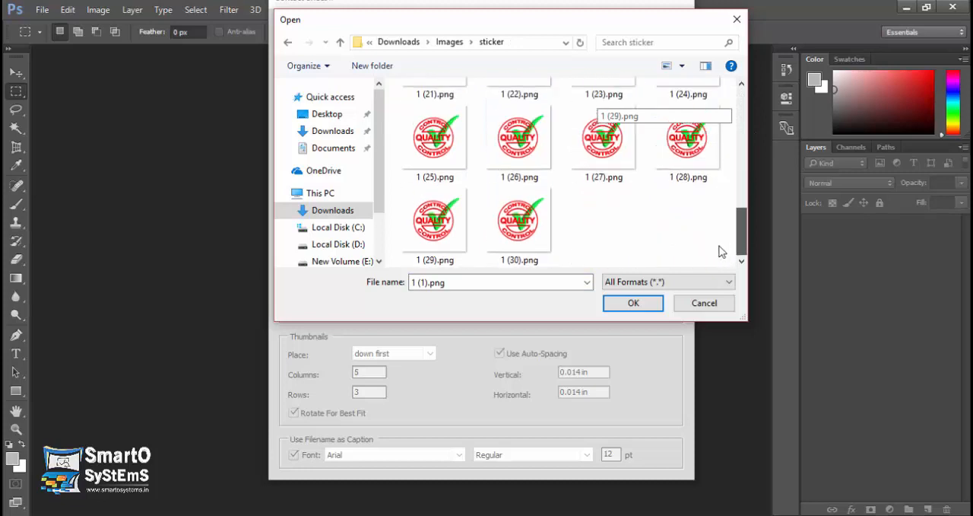
{"action": "left_click", "coordinate": [537, 225], "text": "shift"}
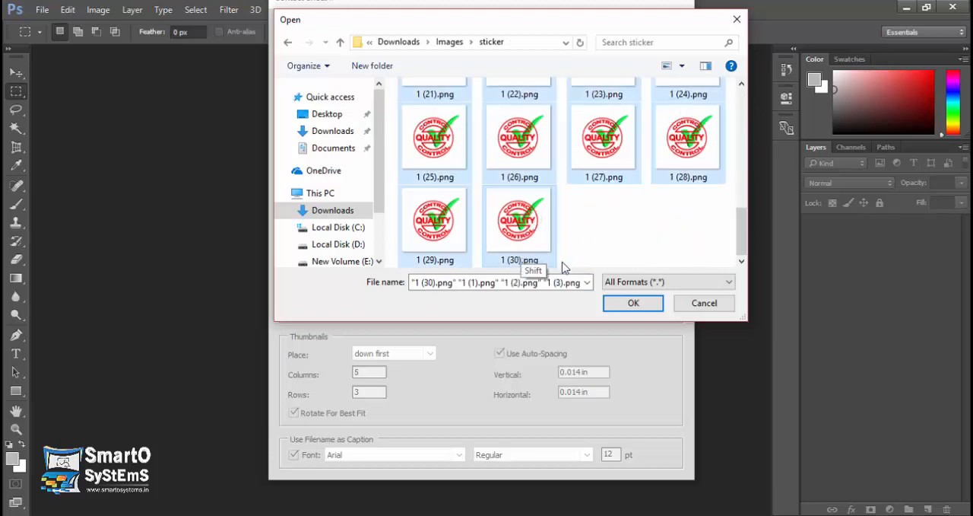
{"action": "left_click", "coordinate": [634, 302]}
Set the thumbnail rows to 6 and generate the sticker contact sheet.
{"action": "left_click_drag", "start_coordinate": [367, 392], "coordinate": [341, 399]}
{"action": "type", "text": "6"}
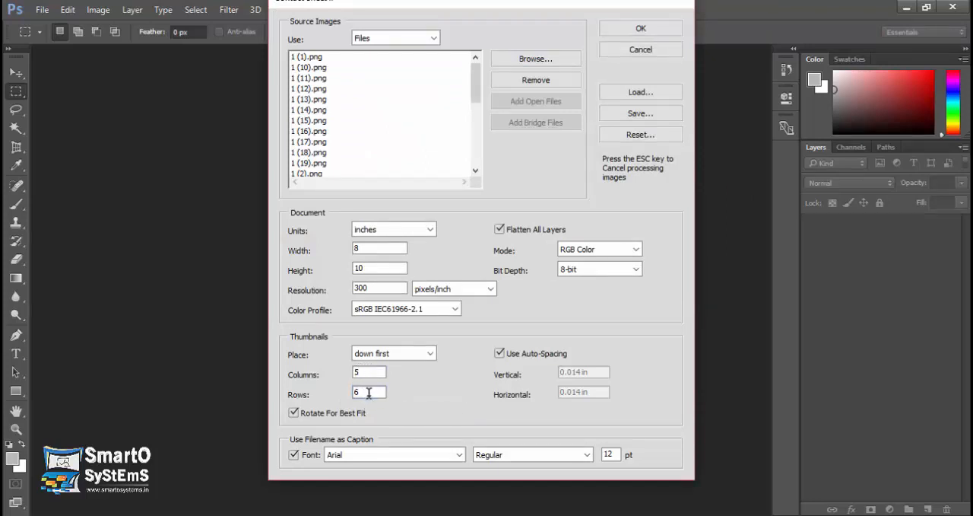
{"action": "left_click", "coordinate": [637, 30]}
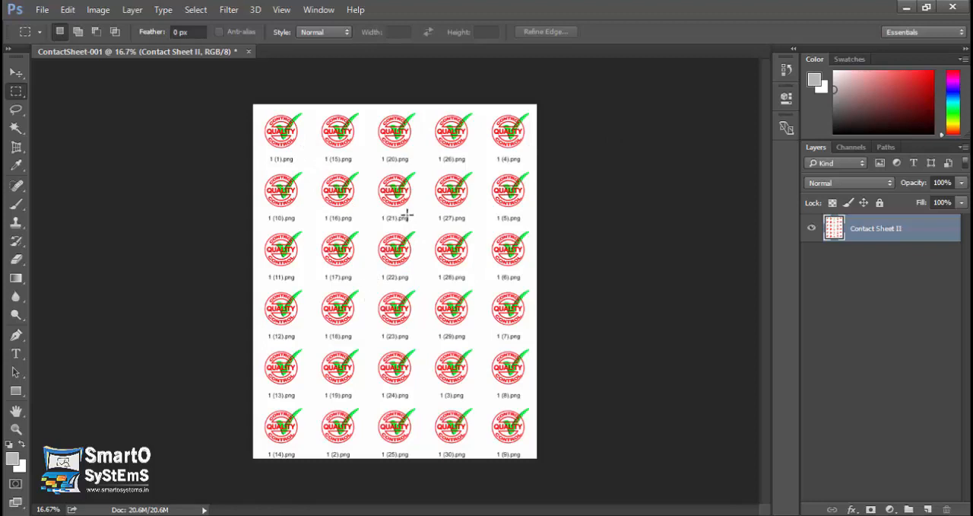
{"action": "left_click", "coordinate": [43, 10]}
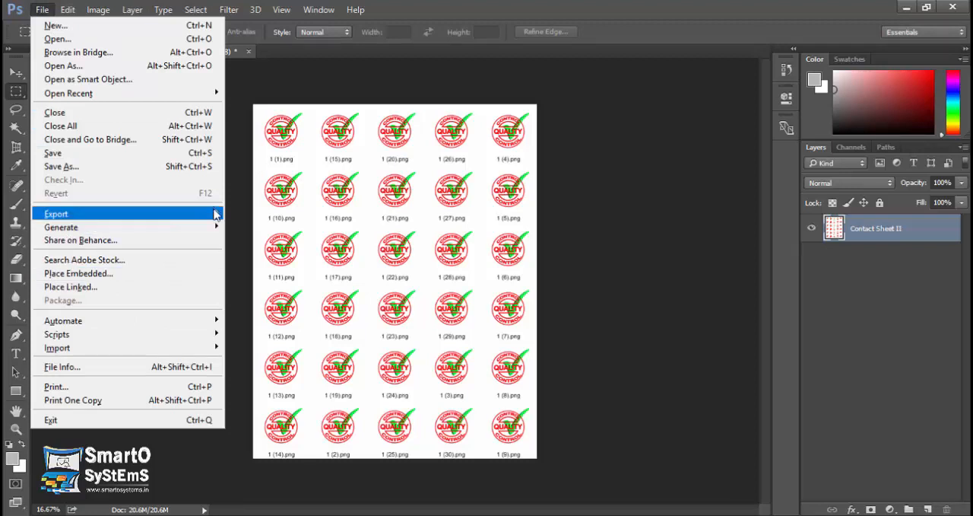
{"action": "mouse_move", "coordinate": [214, 320]}
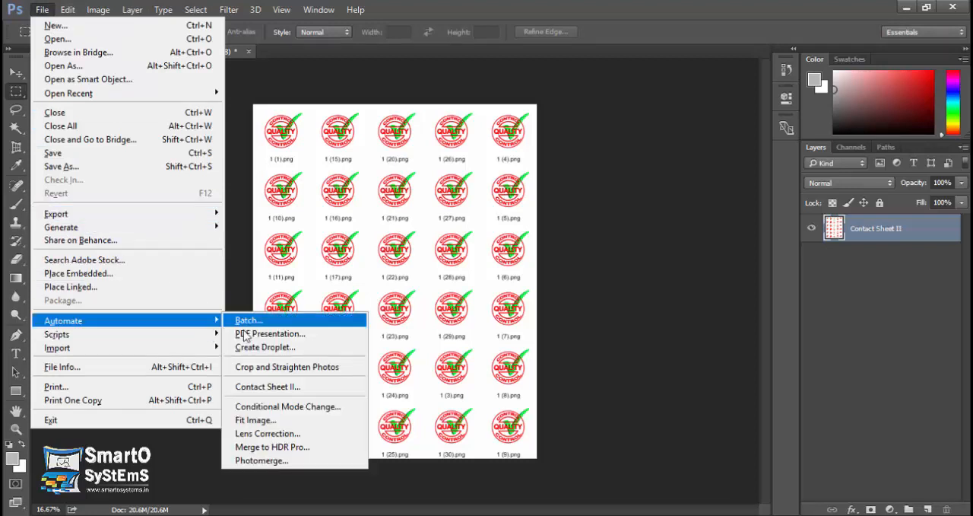
{"action": "left_click", "coordinate": [246, 387]}
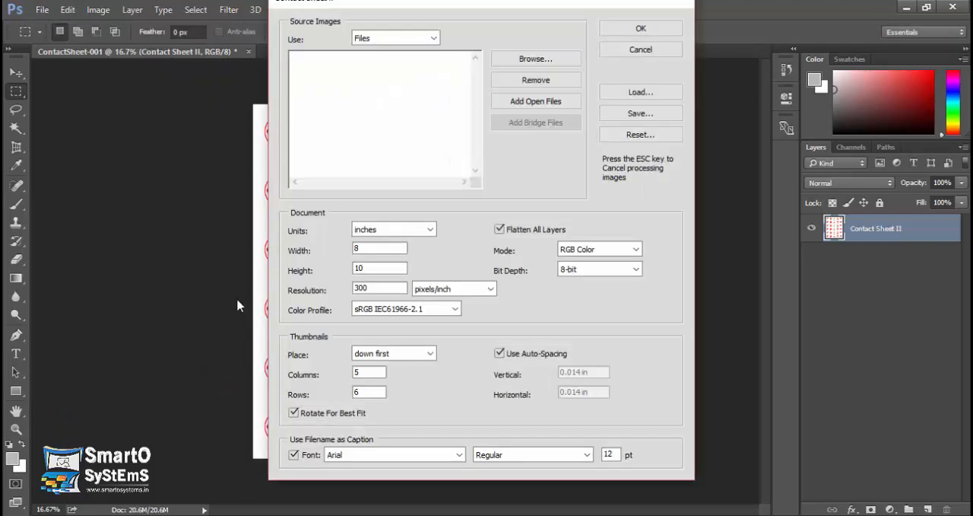
{"action": "left_click", "coordinate": [295, 454]}
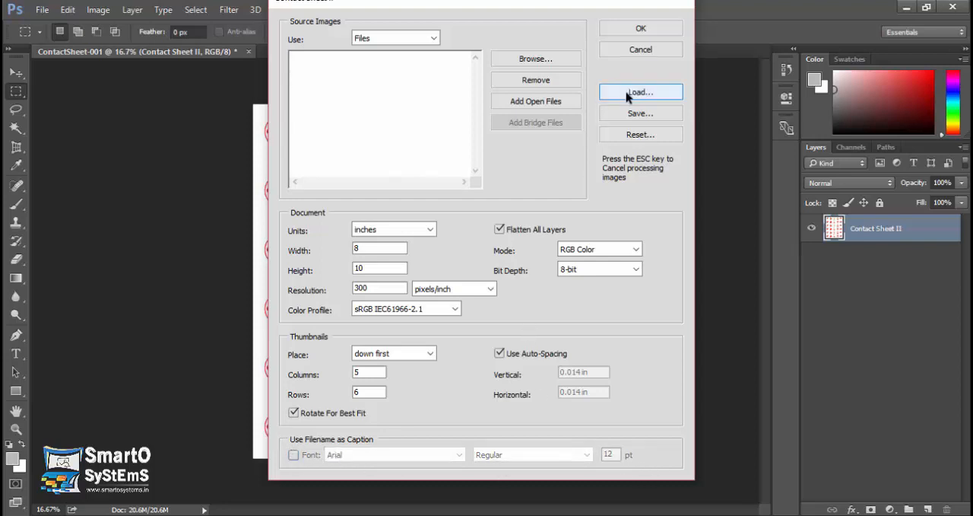
{"action": "left_click", "coordinate": [652, 49]}
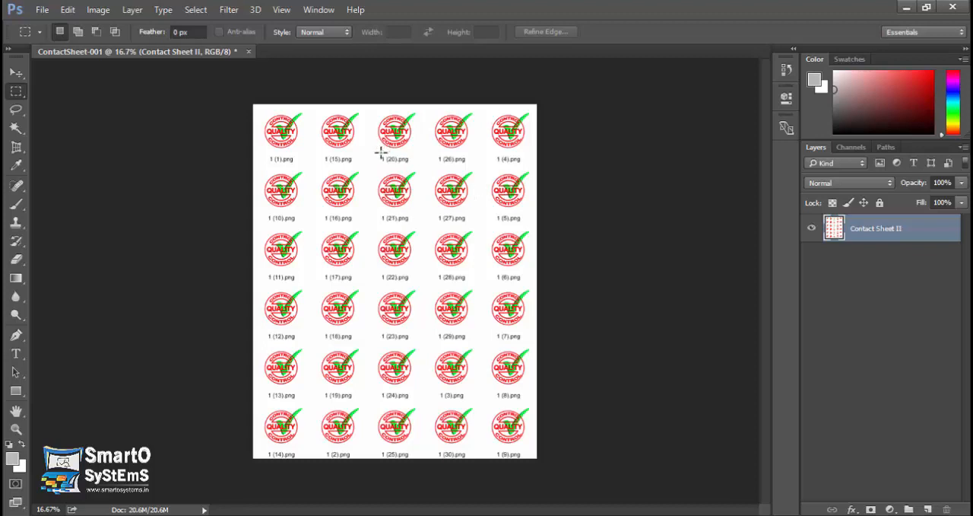
Close the sticker contact sheet without saving.
{"action": "left_click", "coordinate": [248, 52]}
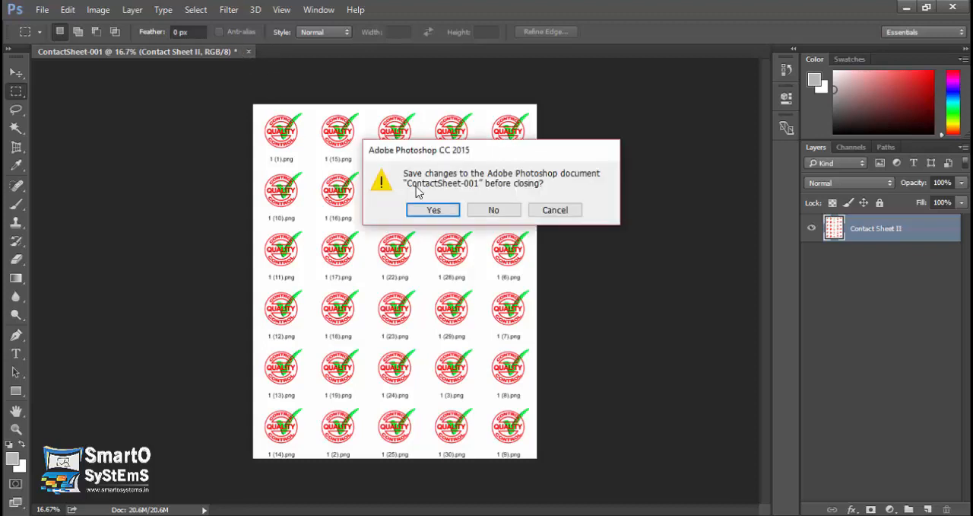
{"action": "left_click", "coordinate": [487, 211]}
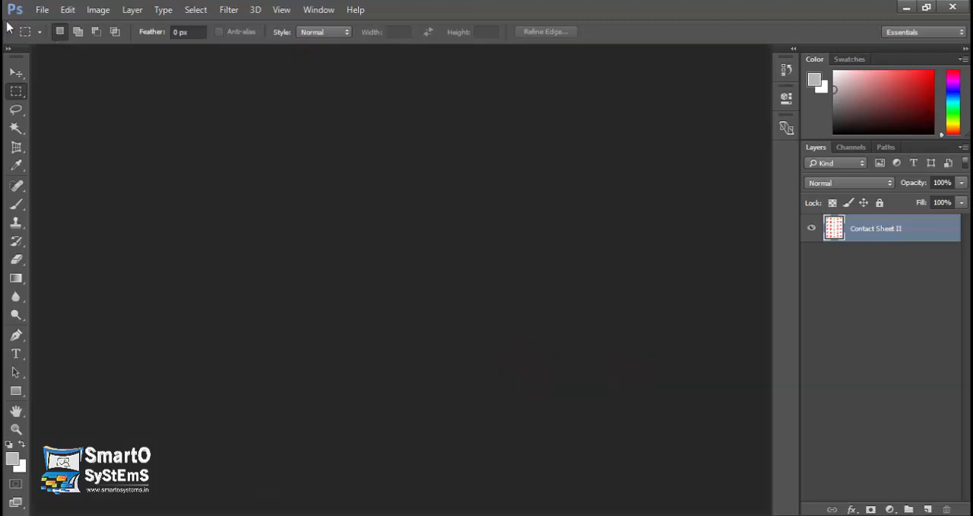
{"action": "left_click", "coordinate": [42, 9]}
{"action": "mouse_move", "coordinate": [166, 323]}
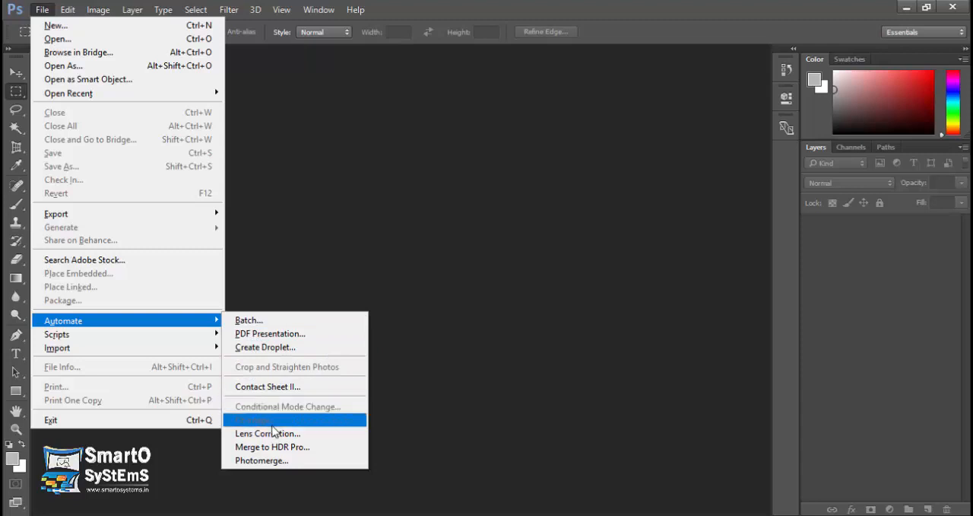
{"action": "left_click", "coordinate": [403, 303]}
Open the Beefburger JPG photo from the Images folder.
{"action": "left_click", "coordinate": [43, 9]}
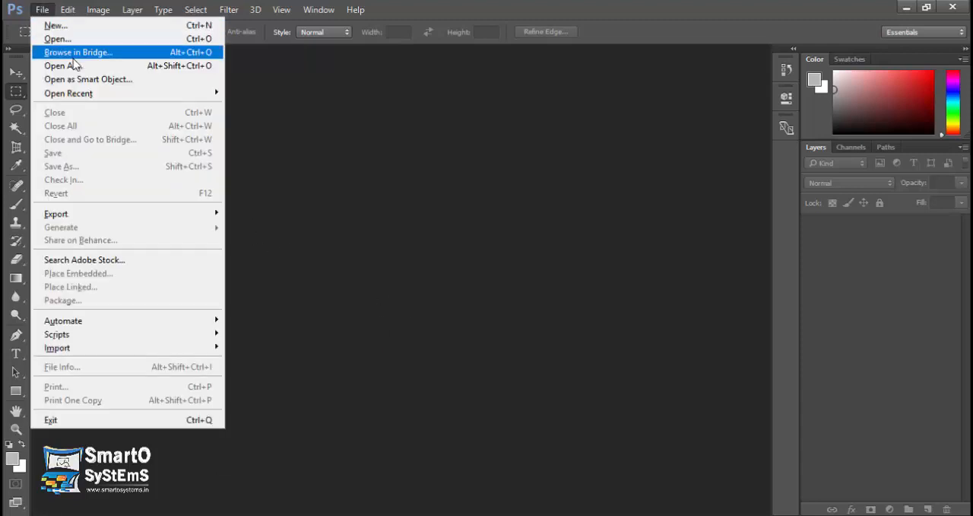
{"action": "left_click", "coordinate": [58, 38]}
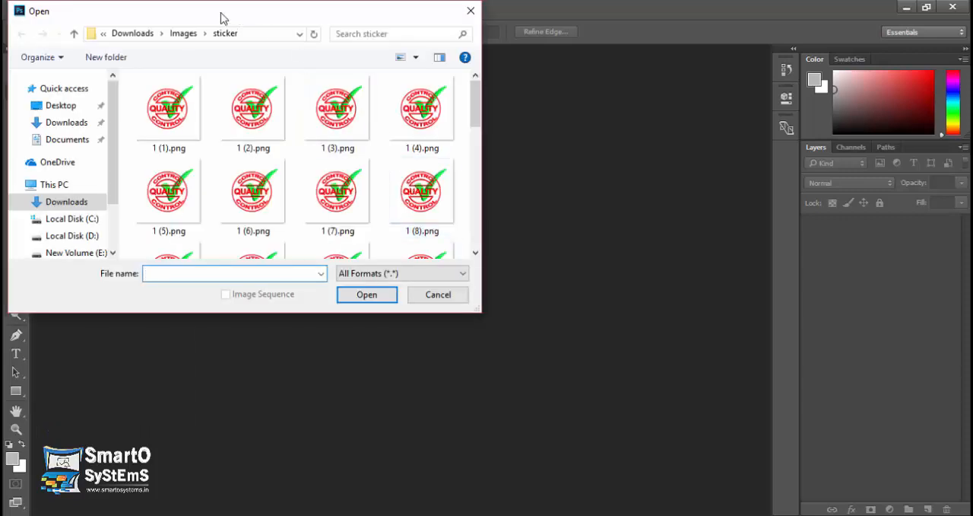
{"action": "left_click", "coordinate": [185, 33]}
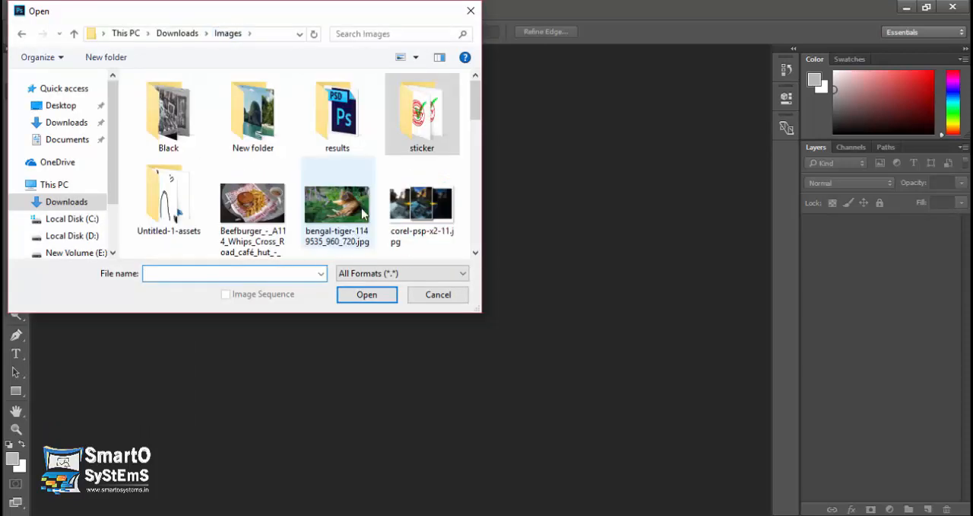
{"action": "double_click", "coordinate": [276, 207]}
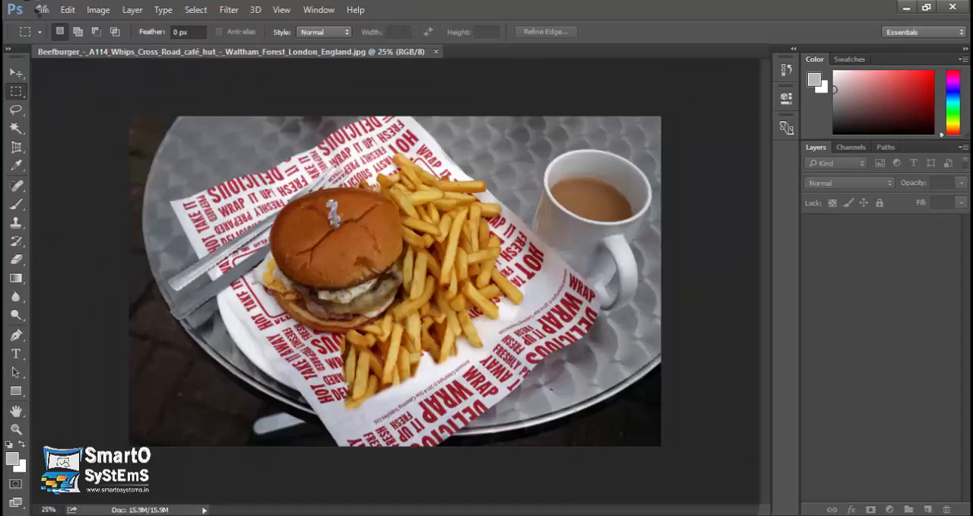
Start Conditional Mode Change on the burger photo with RGB Color and Grayscale as source modes.
{"action": "left_click", "coordinate": [42, 10]}
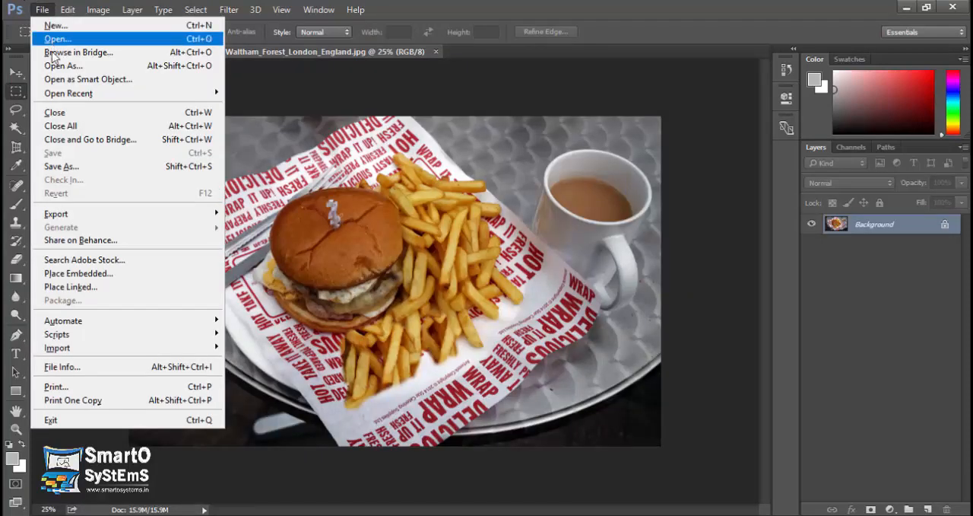
{"action": "mouse_move", "coordinate": [215, 327]}
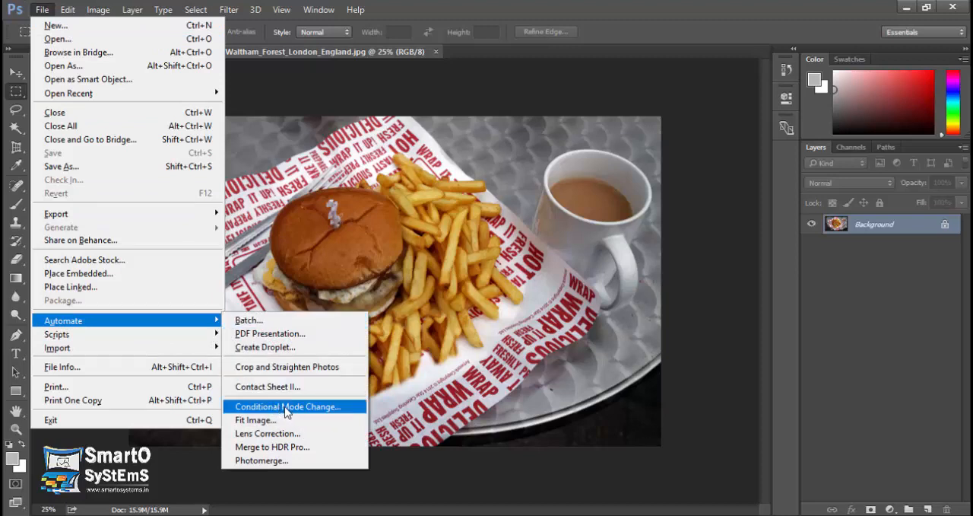
{"action": "left_click", "coordinate": [289, 407]}
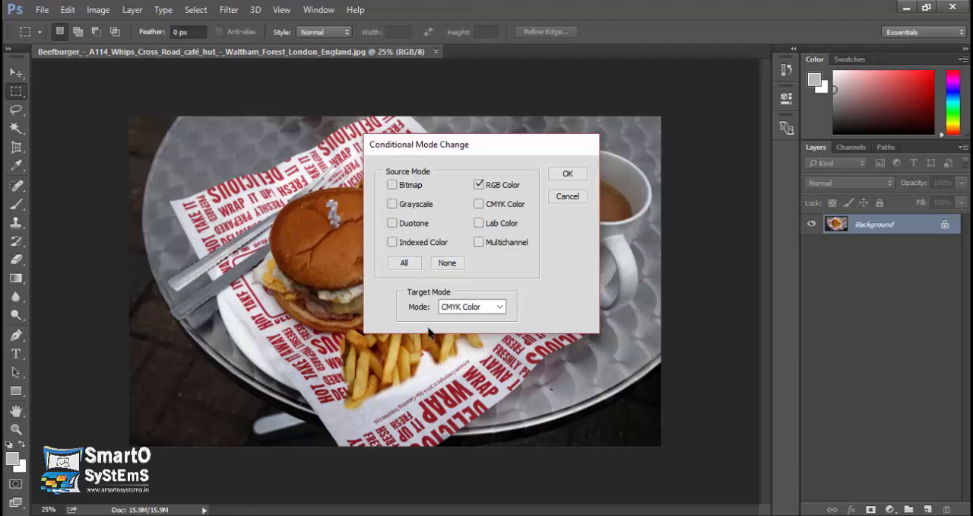
{"action": "left_click", "coordinate": [478, 183]}
{"action": "left_click", "coordinate": [393, 204]}
Set the target mode to Grayscale and convert the burger photo, discarding its color information.
{"action": "left_click", "coordinate": [473, 308]}
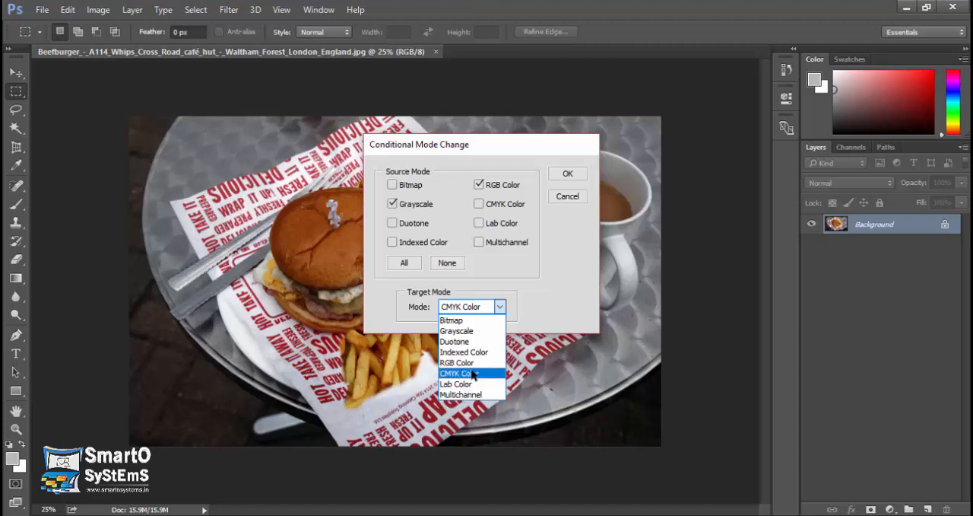
{"action": "left_click", "coordinate": [456, 331]}
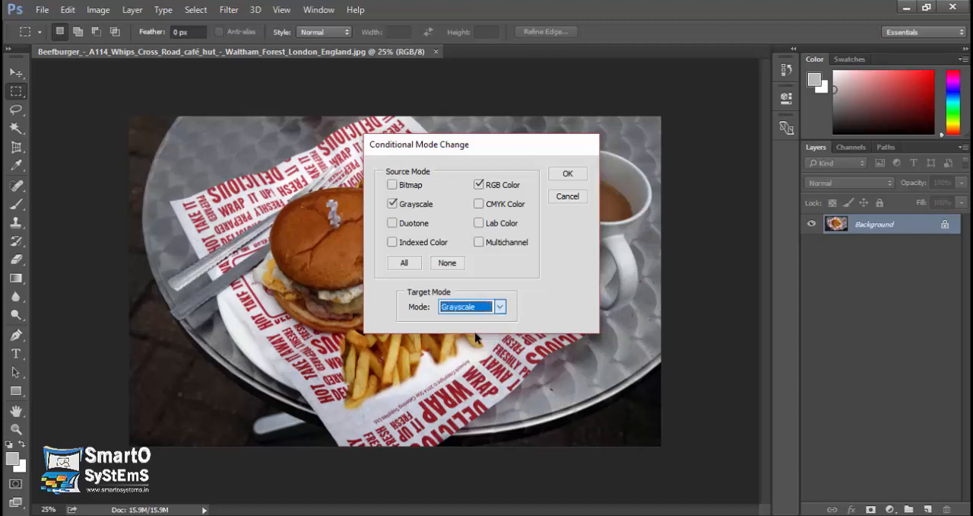
{"action": "left_click", "coordinate": [479, 185]}
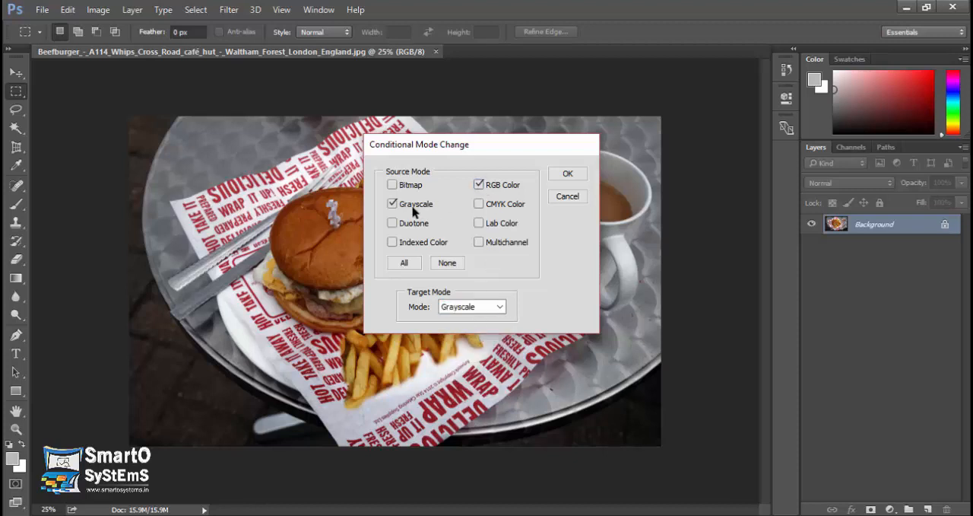
{"action": "left_click", "coordinate": [493, 204]}
{"action": "left_click", "coordinate": [569, 175]}
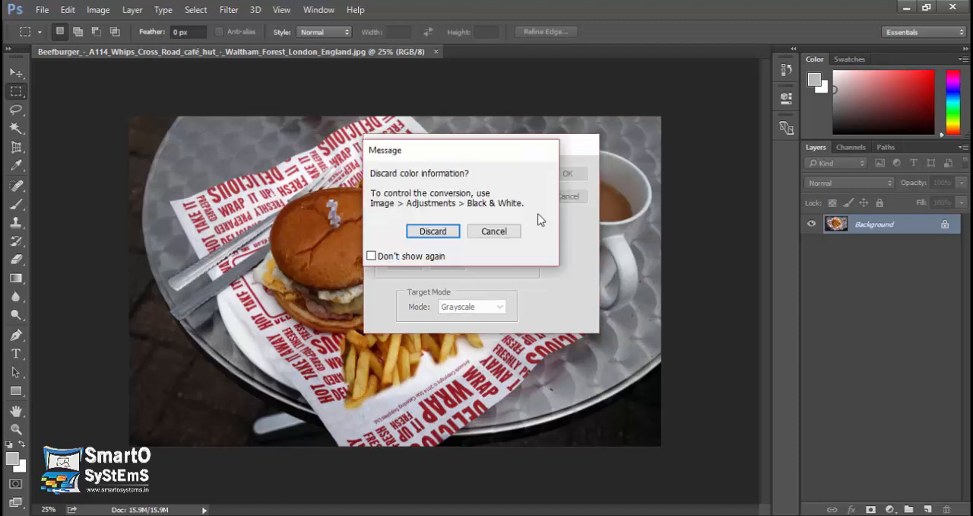
{"action": "left_click", "coordinate": [433, 230]}
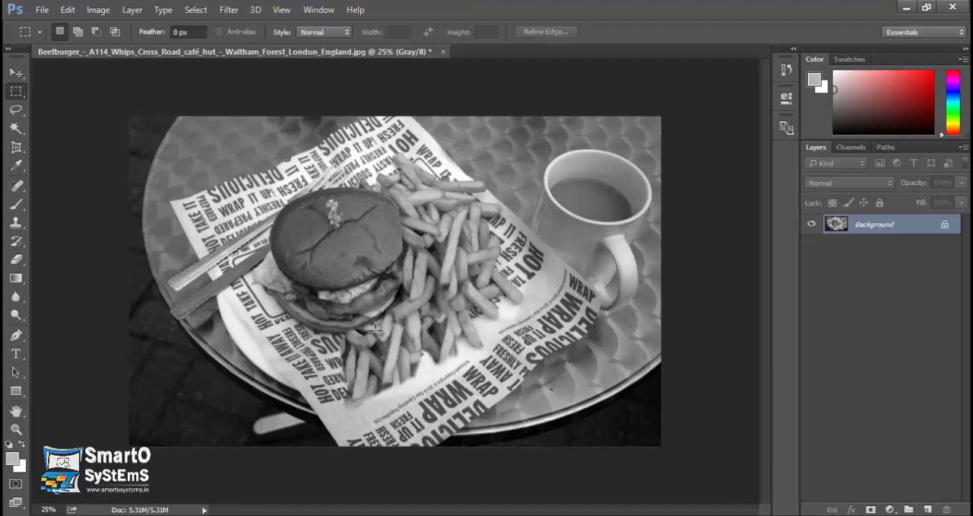
Close the grayscale burger photo without saving.
{"action": "left_click", "coordinate": [43, 11]}
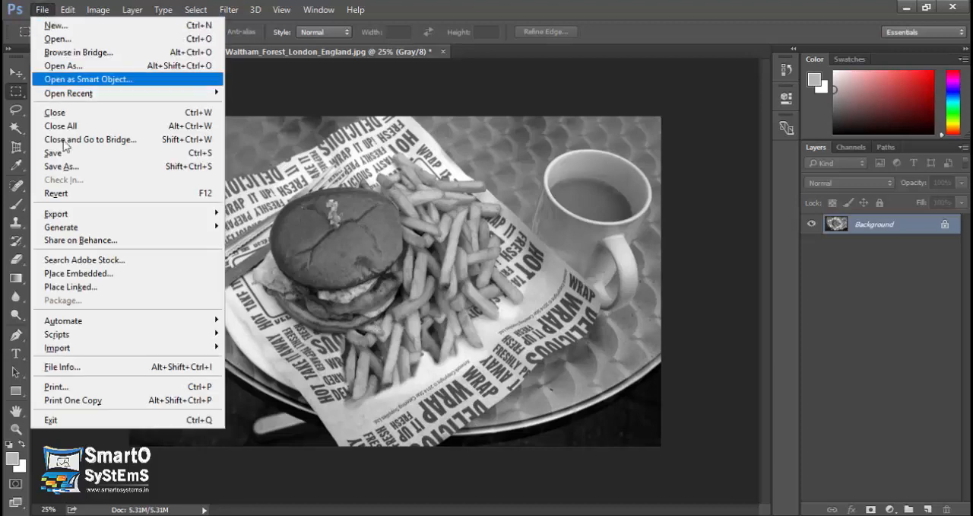
{"action": "mouse_move", "coordinate": [212, 326]}
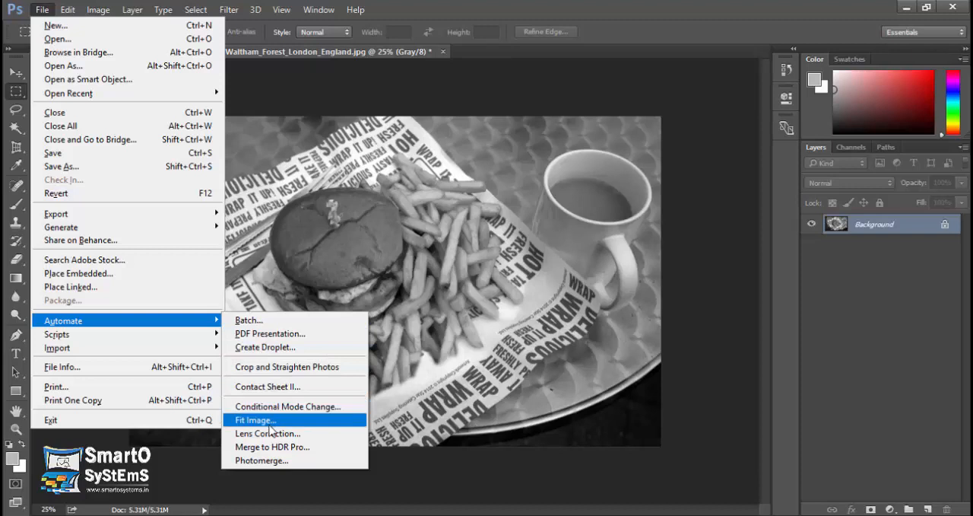
{"action": "left_click", "coordinate": [315, 243]}
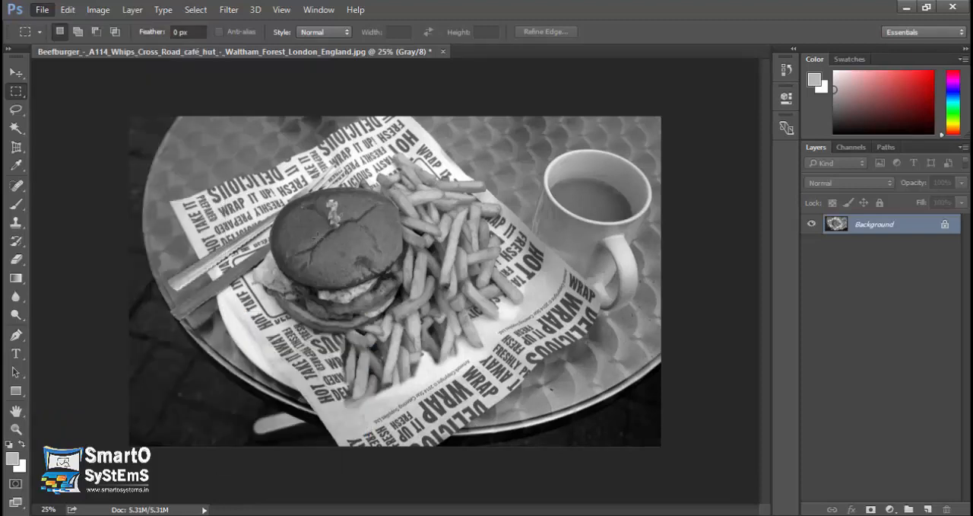
{"action": "left_click", "coordinate": [443, 50]}
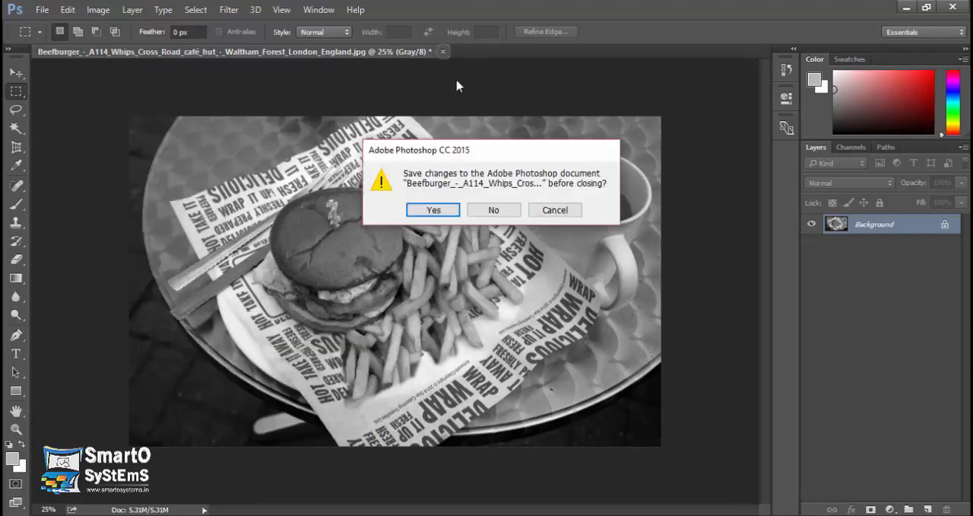
{"action": "left_click", "coordinate": [490, 210]}
Open 1 (1).png from the sticker folder inside Images.
{"action": "left_click", "coordinate": [43, 10]}
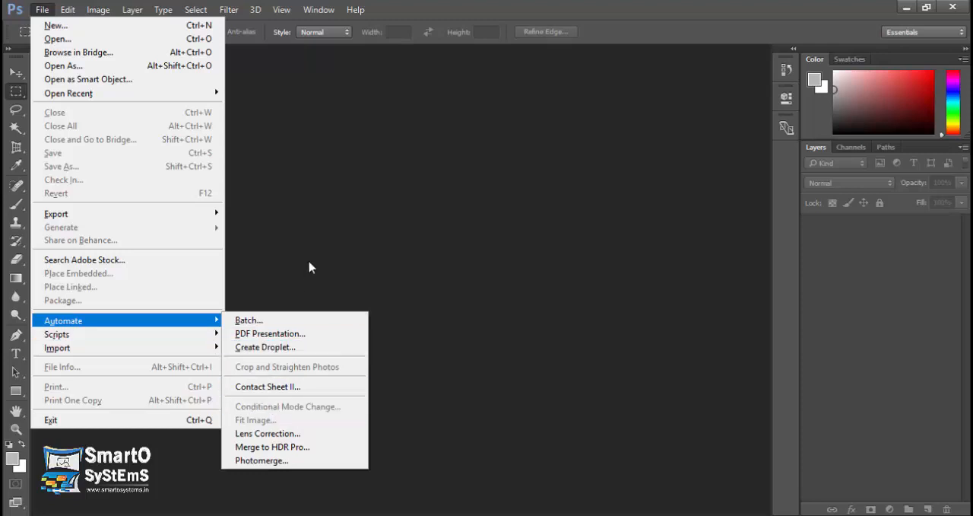
{"action": "left_click", "coordinate": [319, 242]}
{"action": "left_click", "coordinate": [42, 10]}
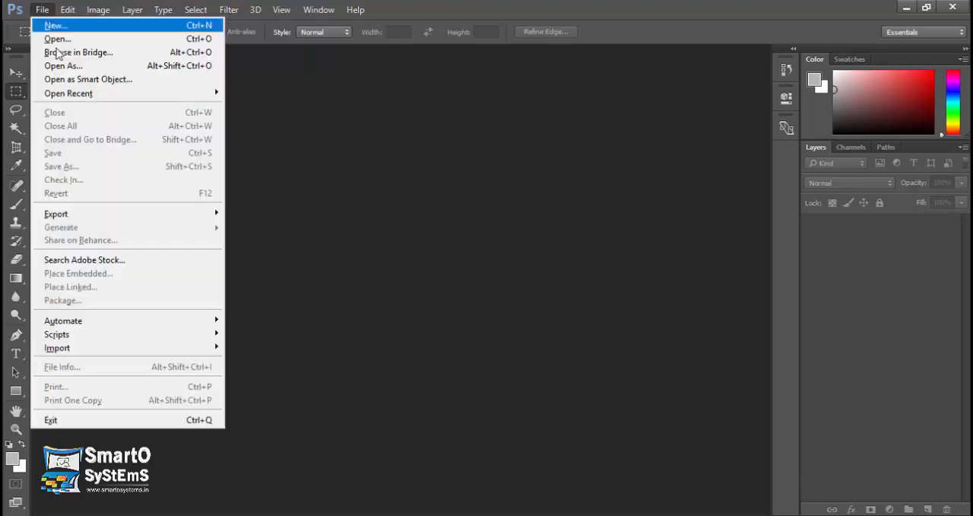
{"action": "left_click", "coordinate": [73, 45]}
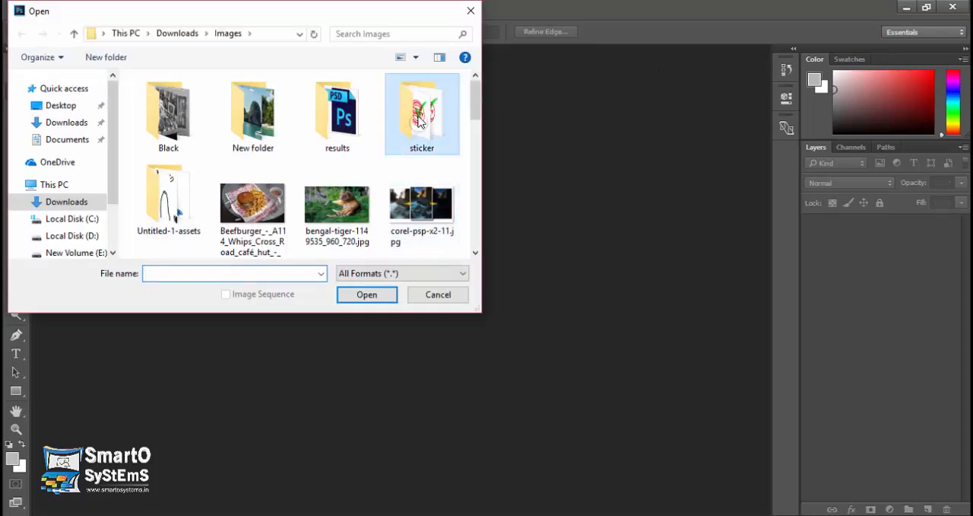
{"action": "double_click", "coordinate": [419, 126]}
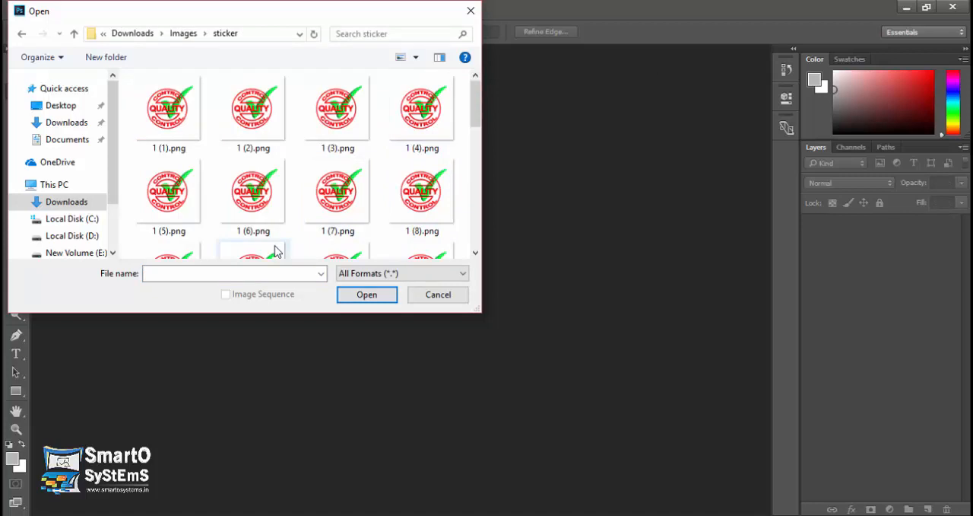
{"action": "double_click", "coordinate": [169, 117]}
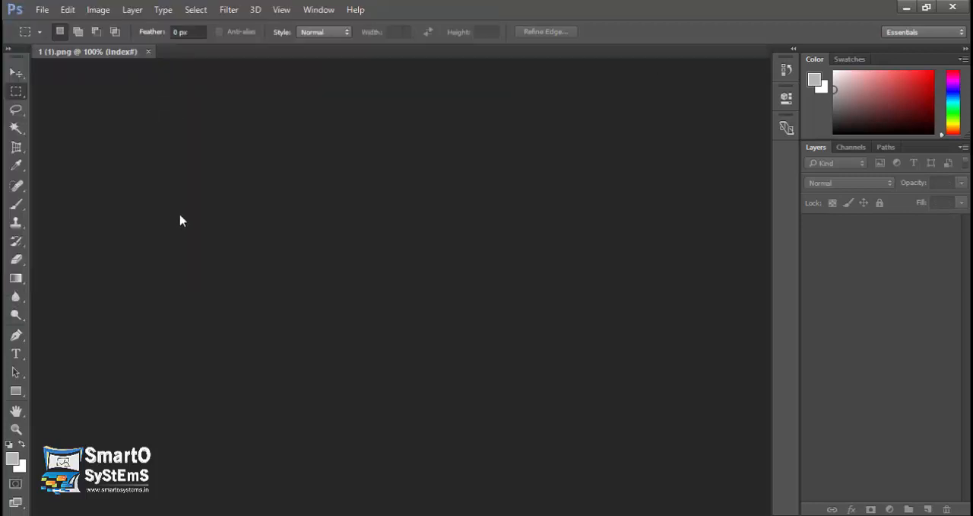
Resize the sticker image with Fit Image, constraining it within a width of 32 and a height of 32 pixels.
{"action": "left_click", "coordinate": [43, 11]}
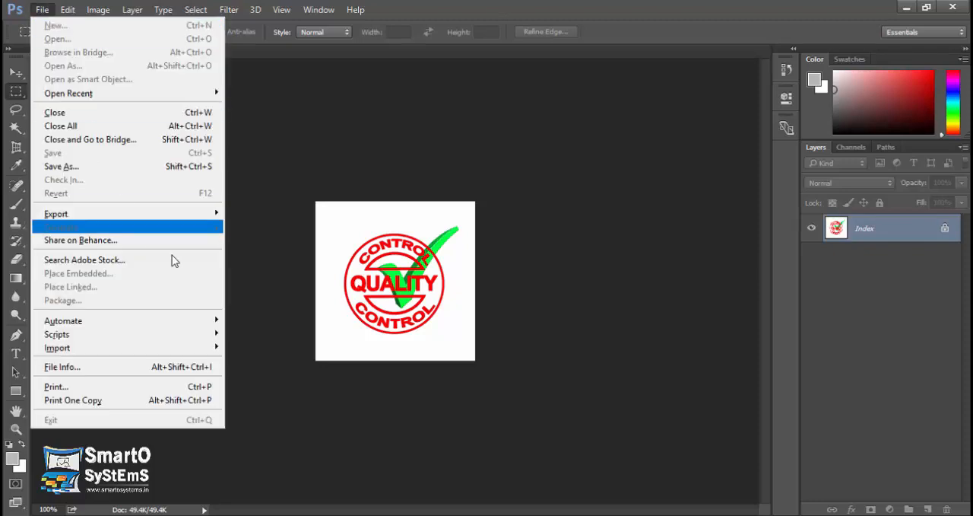
{"action": "mouse_move", "coordinate": [207, 325]}
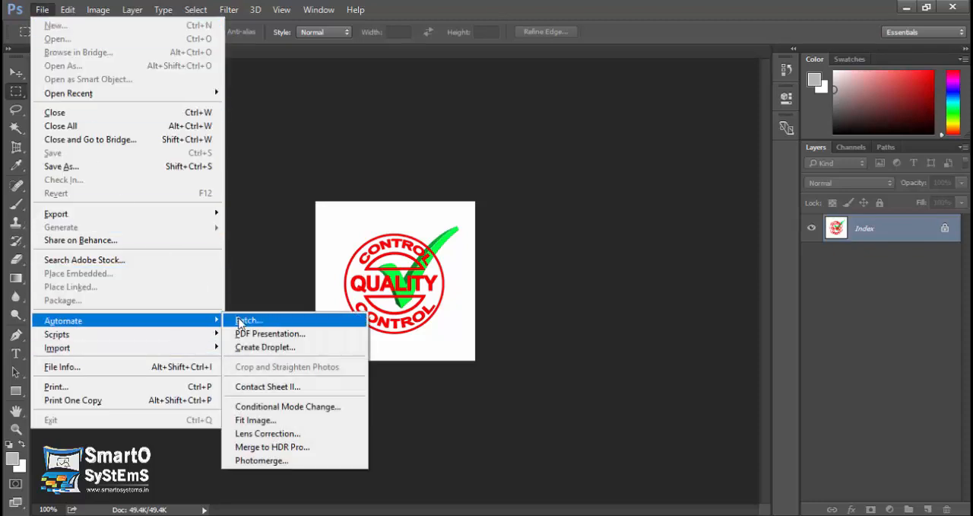
{"action": "left_click", "coordinate": [280, 420]}
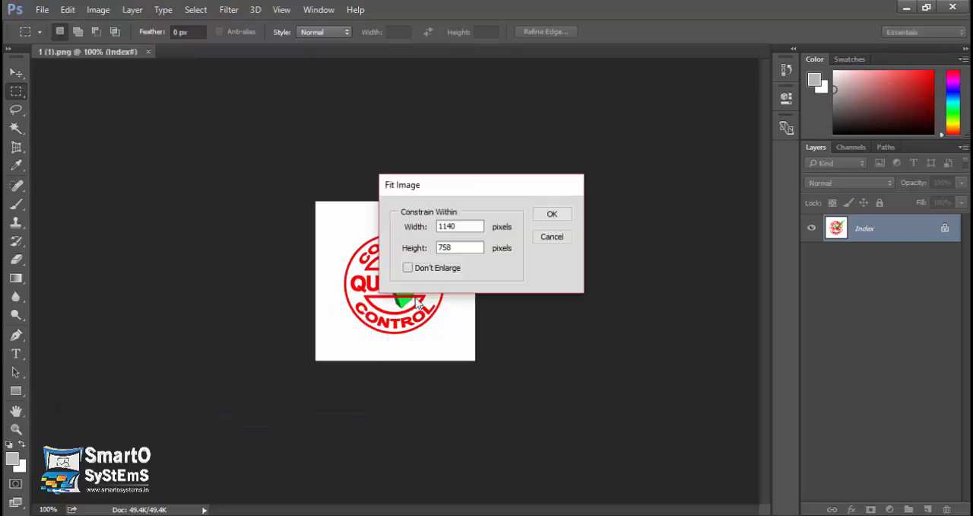
{"action": "left_click_drag", "start_coordinate": [479, 184], "coordinate": [605, 182]}
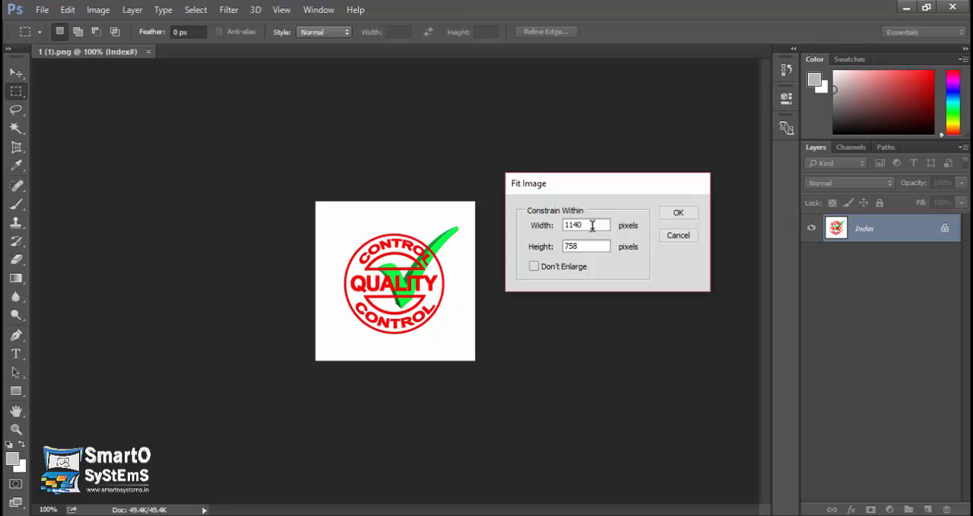
{"action": "left_click_drag", "start_coordinate": [597, 225], "coordinate": [548, 222]}
{"action": "type", "text": "32"}
{"action": "left_click_drag", "start_coordinate": [591, 243], "coordinate": [542, 247]}
{"action": "type", "text": "32"}
{"action": "left_click", "coordinate": [679, 213]}
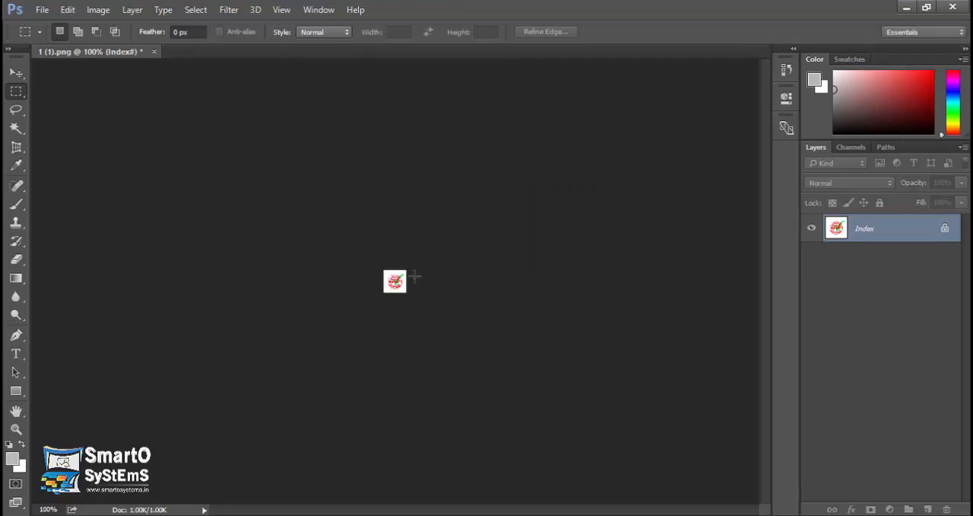
Inspect the resized sticker at 500% magnification and close it without saving.
{"action": "key", "text": "ctrl+equal"}
{"action": "key", "text": "ctrl+equal"}
{"action": "key", "text": "ctrl+equal"}
{"action": "key", "text": "ctrl+equal"}
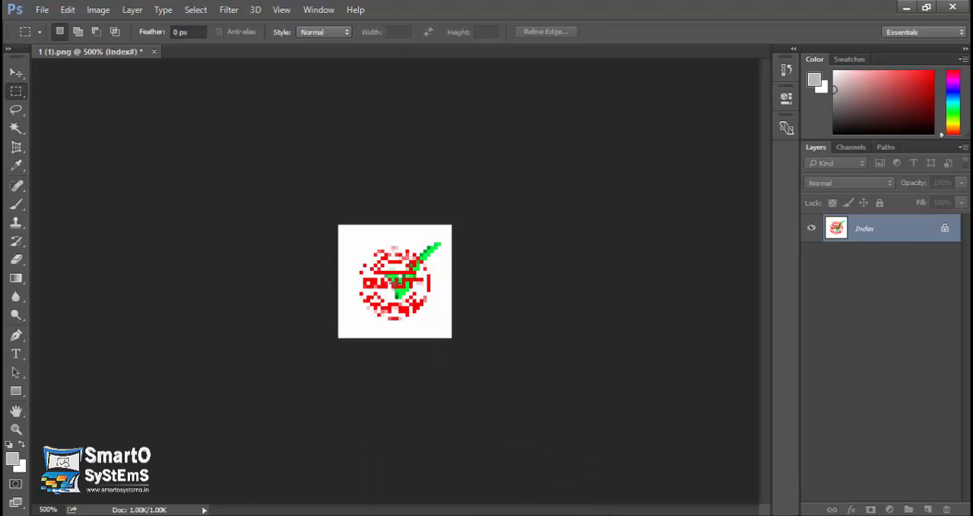
{"action": "left_click", "coordinate": [157, 55]}
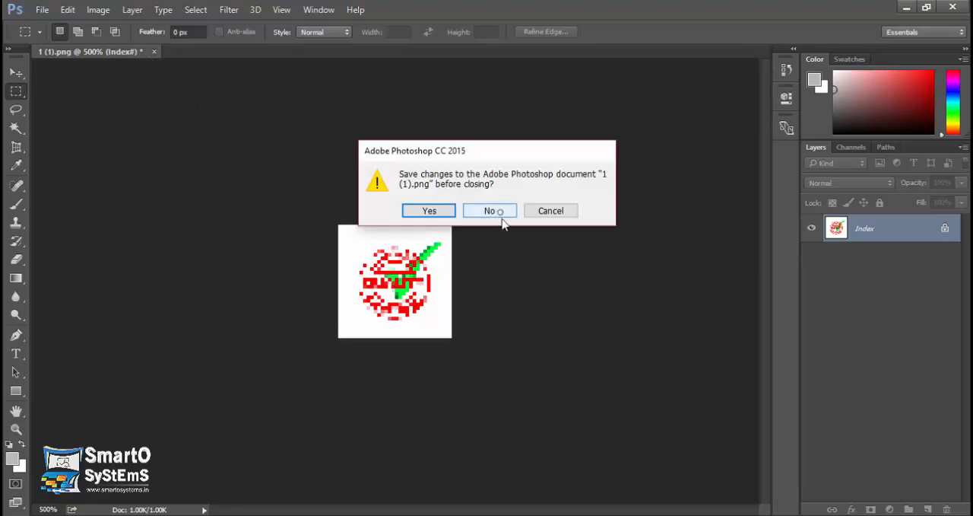
{"action": "left_click", "coordinate": [493, 210]}
{"action": "left_click", "coordinate": [43, 12]}
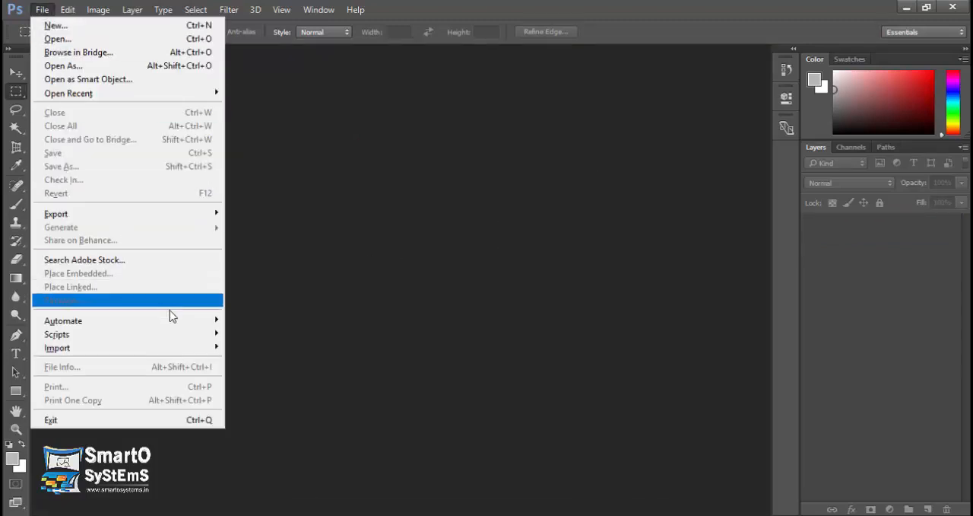
{"action": "mouse_move", "coordinate": [194, 320]}
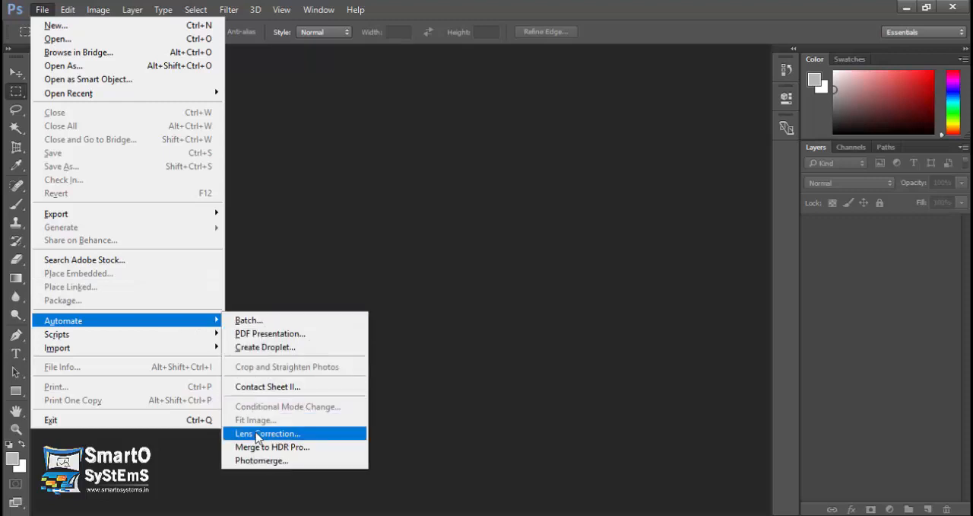
{"action": "left_click", "coordinate": [289, 308]}
Open mountains1.jpg from the Images folder in Downloads.
{"action": "left_click", "coordinate": [44, 12]}
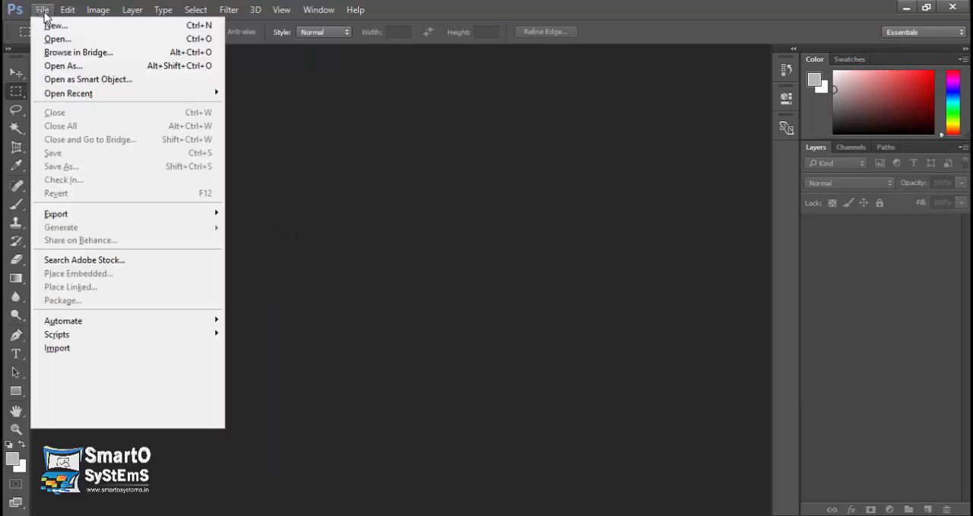
{"action": "left_click", "coordinate": [58, 39]}
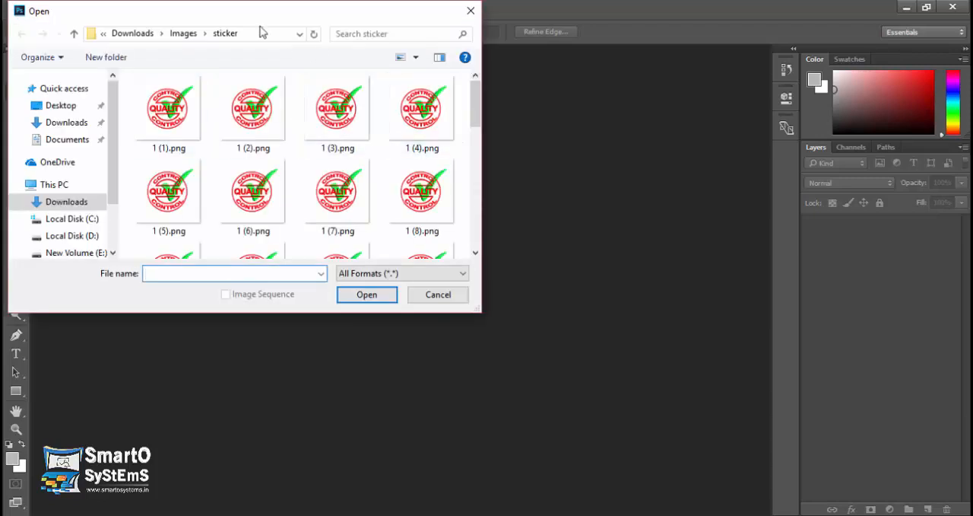
{"action": "left_click", "coordinate": [187, 33]}
{"action": "scroll", "coordinate": [476, 102], "scroll_direction": "down", "scroll_amount": 1}
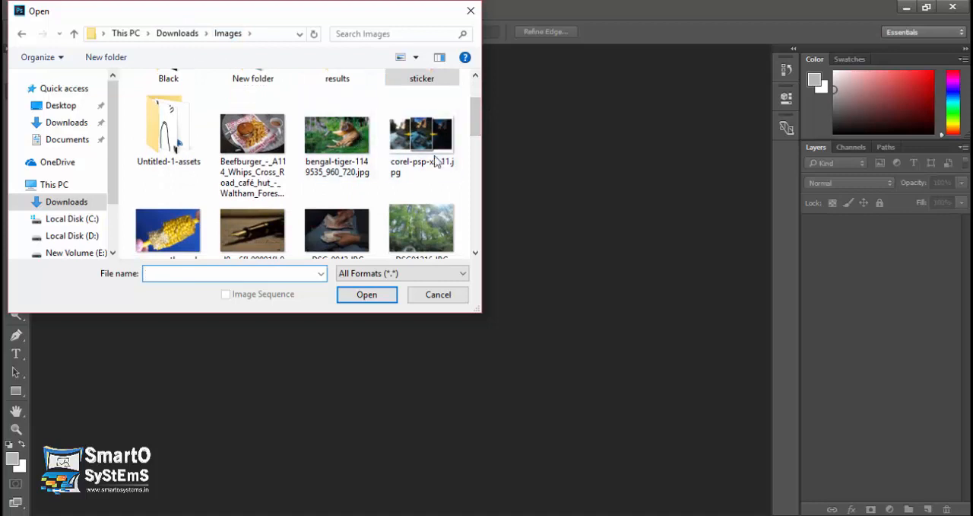
{"action": "scroll", "coordinate": [483, 97], "scroll_direction": "up", "scroll_amount": 1}
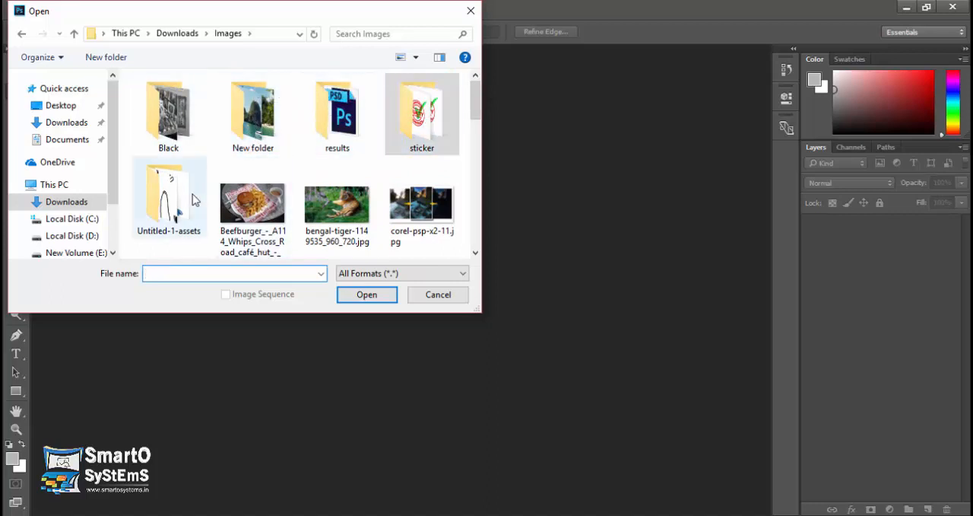
{"action": "left_click", "coordinate": [177, 131]}
{"action": "left_click_drag", "start_coordinate": [476, 99], "coordinate": [470, 173]}
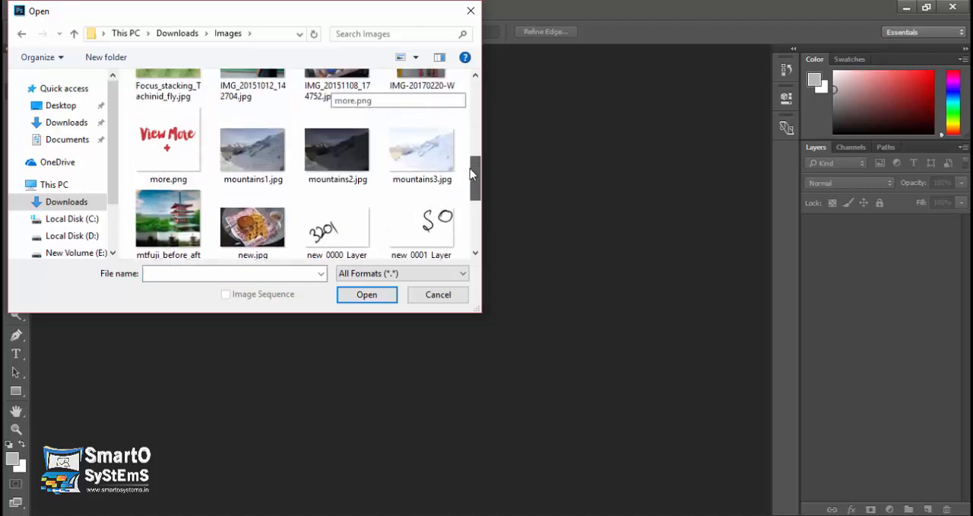
{"action": "double_click", "coordinate": [278, 165]}
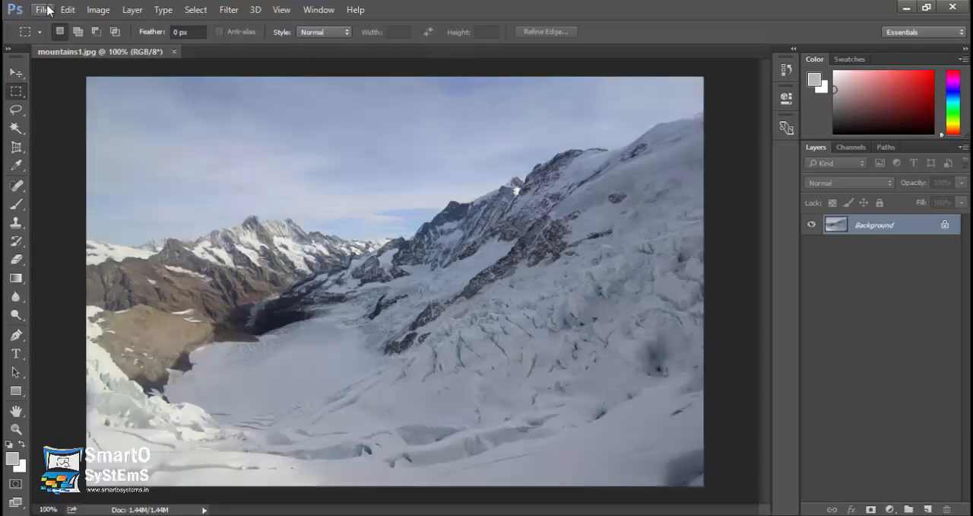
Run the automated Lens Correction on mountains1.jpg with PSD output to the results folder, and close the open mountain image.
{"action": "left_click", "coordinate": [43, 9]}
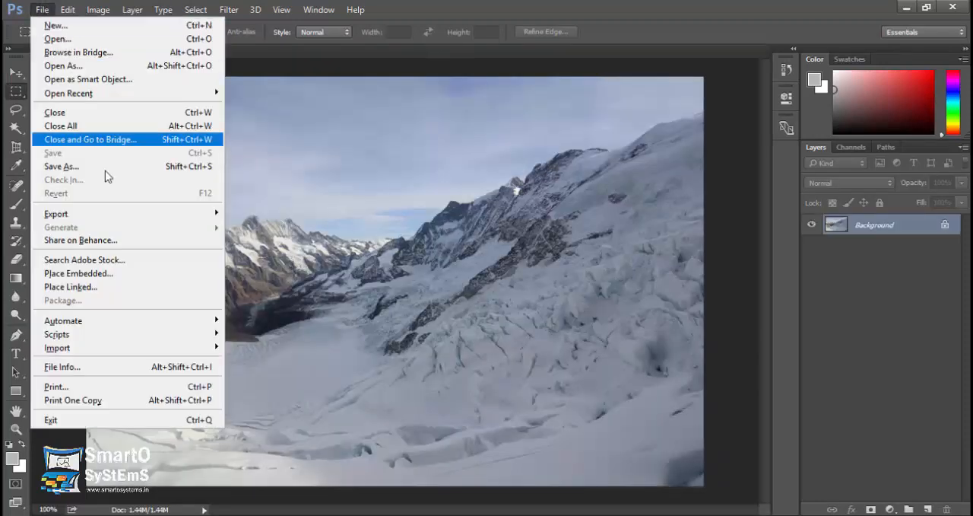
{"action": "mouse_move", "coordinate": [204, 348]}
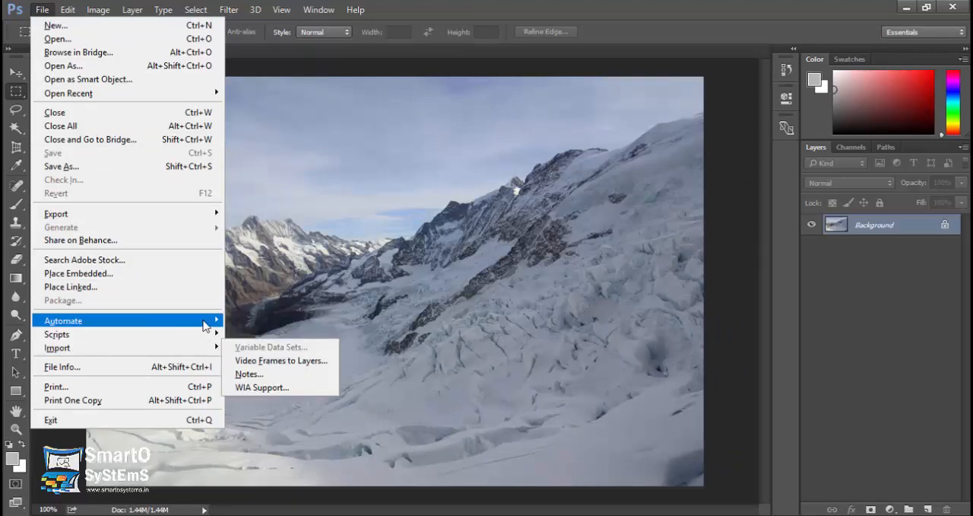
{"action": "mouse_move", "coordinate": [205, 322]}
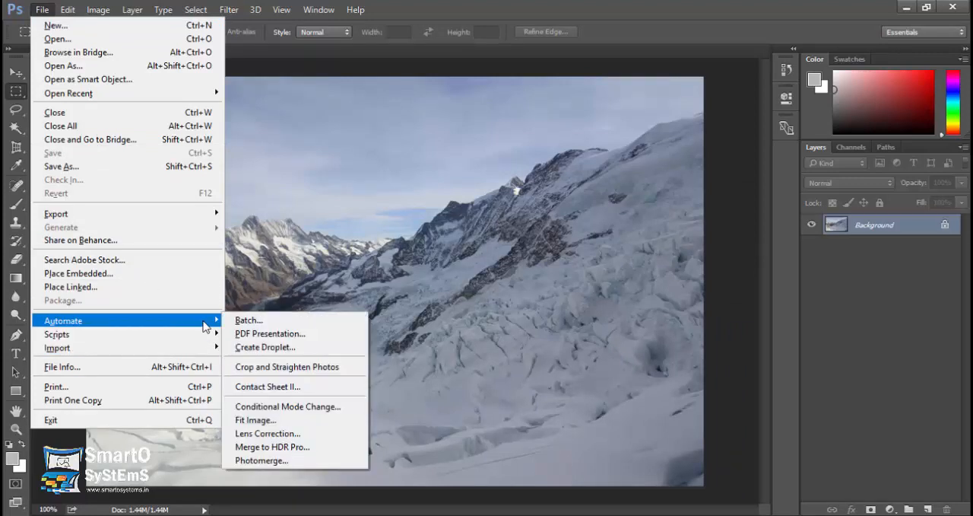
{"action": "left_click", "coordinate": [282, 433]}
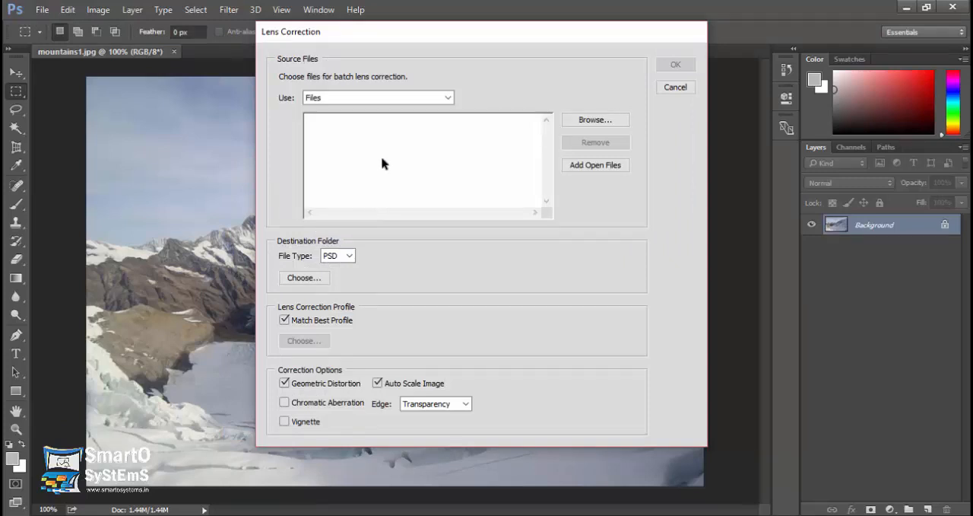
{"action": "left_click_drag", "start_coordinate": [434, 42], "coordinate": [515, 61]}
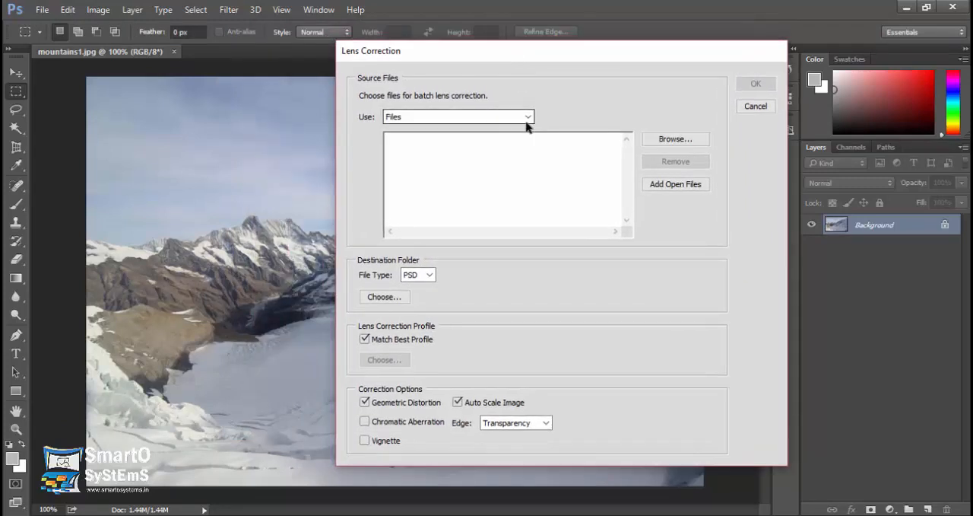
{"action": "left_click", "coordinate": [529, 117]}
{"action": "left_click", "coordinate": [528, 125]}
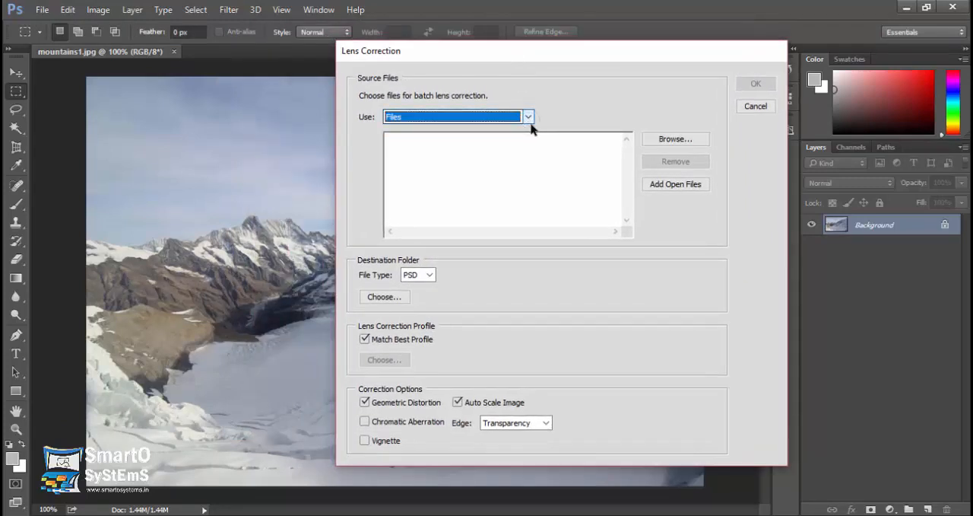
{"action": "left_click", "coordinate": [667, 145]}
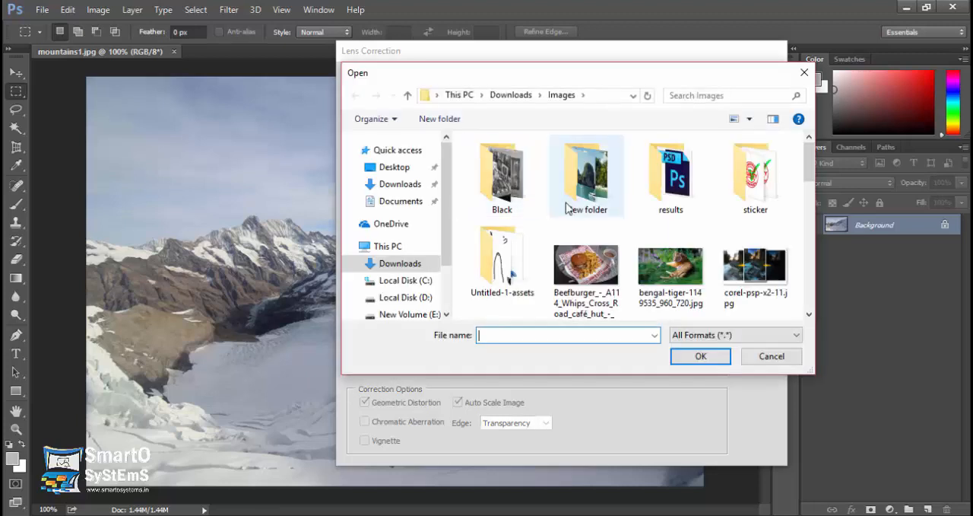
{"action": "left_click_drag", "start_coordinate": [809, 170], "coordinate": [789, 247]}
{"action": "left_click", "coordinate": [606, 168]}
{"action": "double_click", "coordinate": [594, 182]}
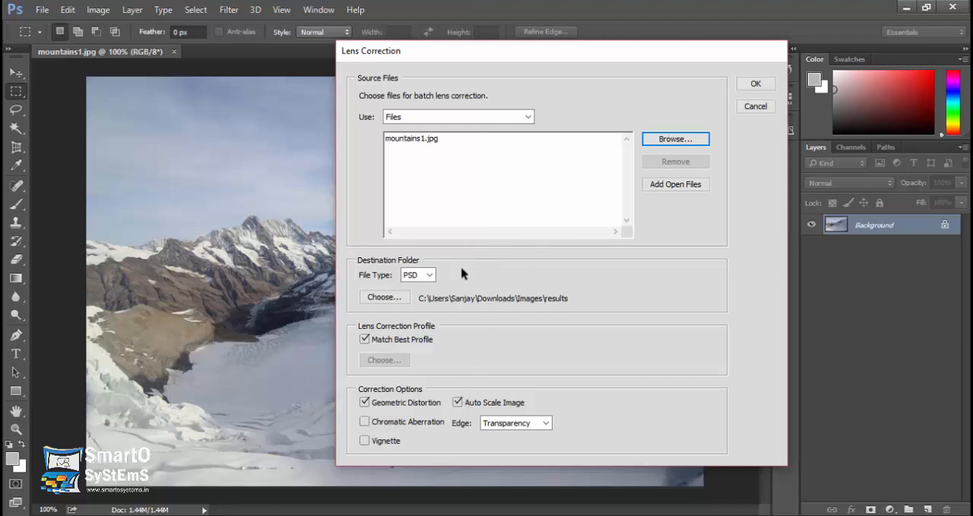
{"action": "left_click", "coordinate": [754, 82]}
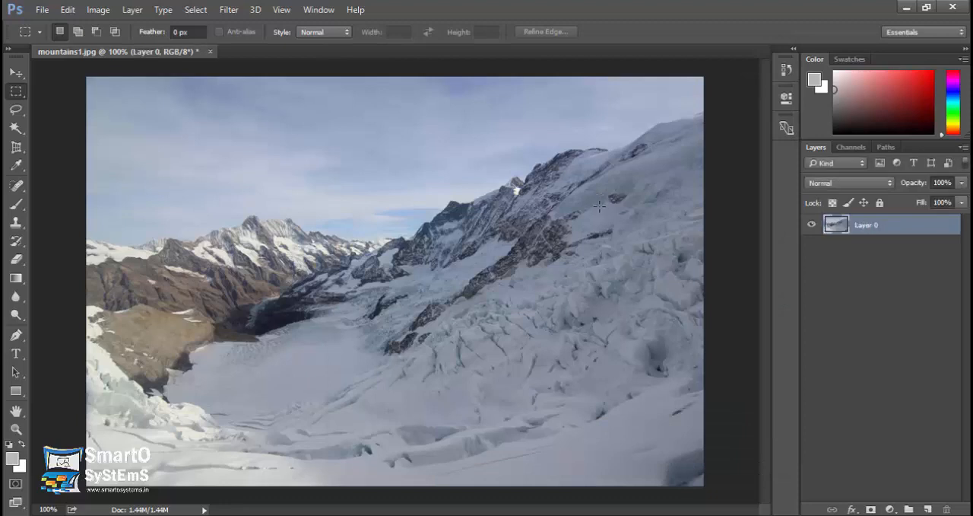
{"action": "key", "text": "ctrl+w"}
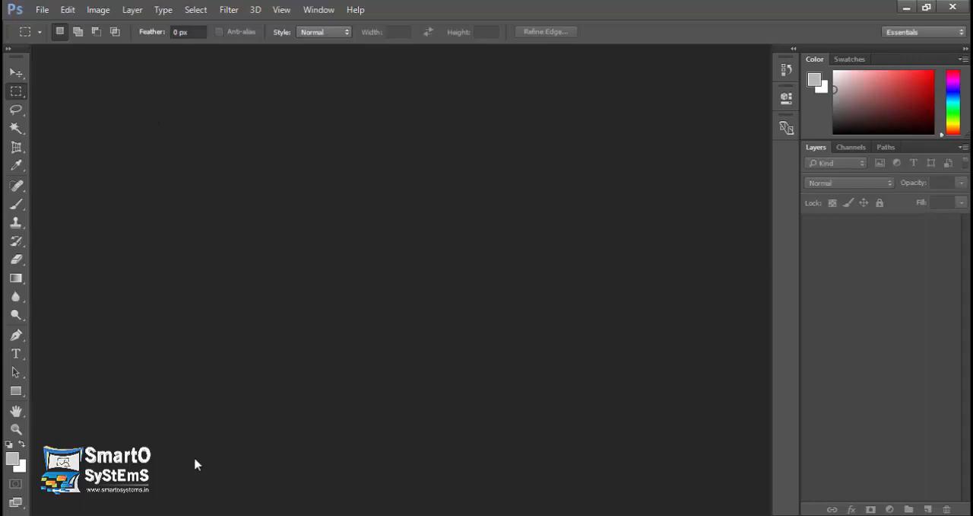
Switch to the Images folder in File Explorer and view mountains1.jpg in Windows Photo Viewer.
{"action": "left_click", "coordinate": [206, 515]}
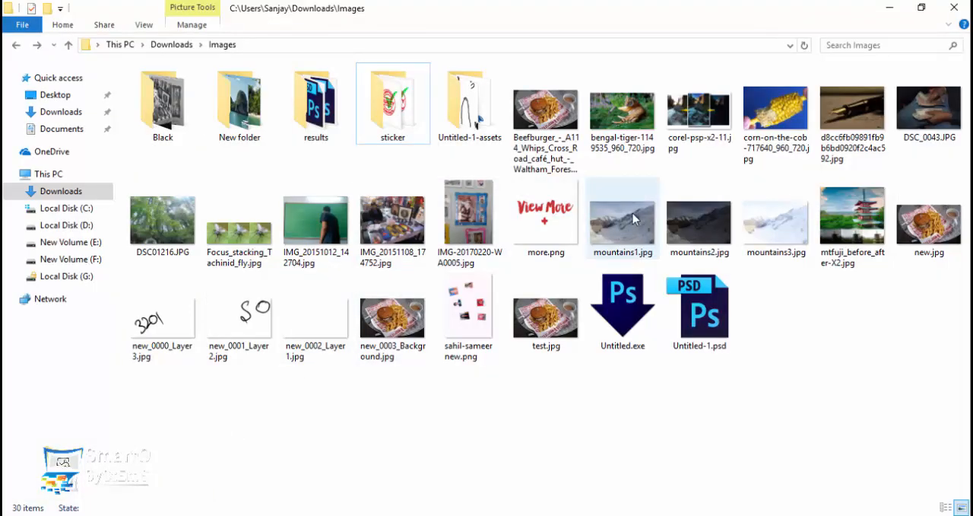
{"action": "double_click", "coordinate": [616, 228]}
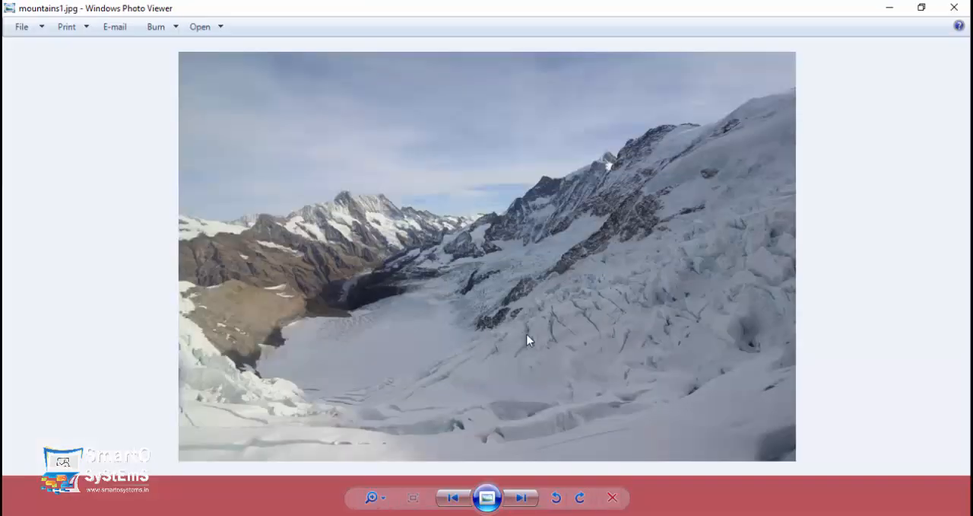
{"action": "left_click", "coordinate": [954, 8]}
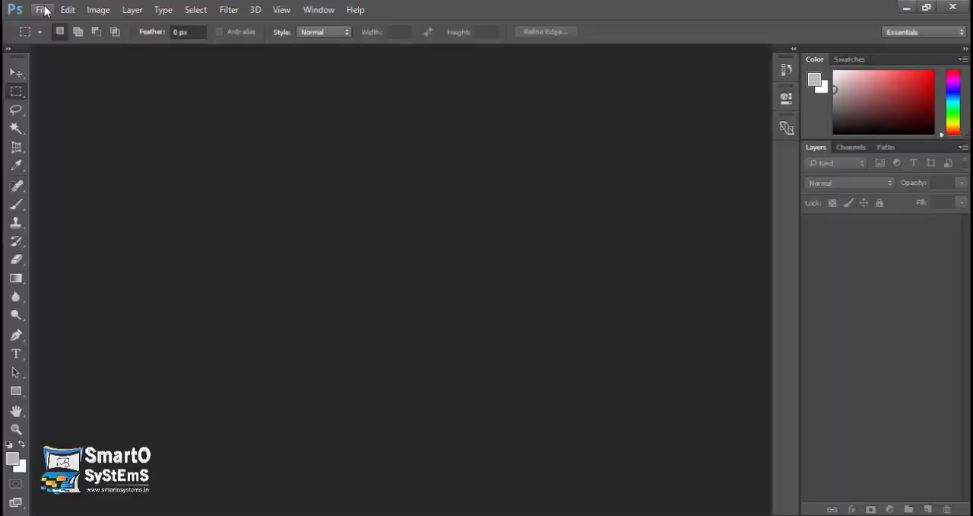
{"action": "left_click", "coordinate": [42, 9]}
{"action": "mouse_move", "coordinate": [209, 321]}
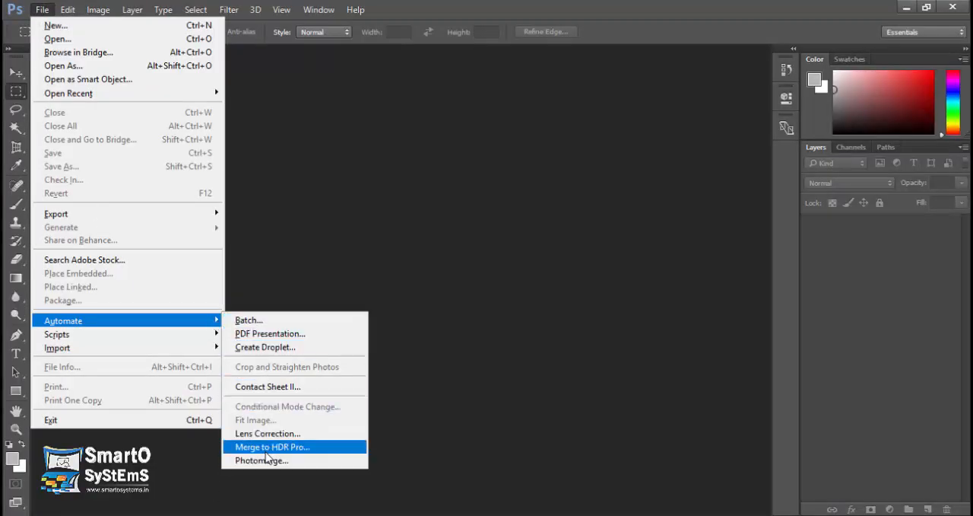
{"action": "left_click", "coordinate": [456, 289]}
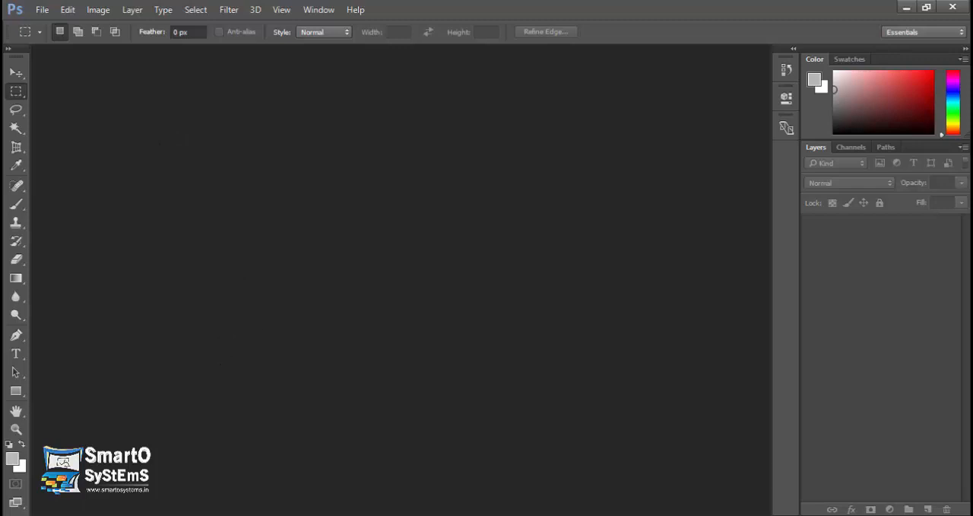
Switch to the Images folder in File Explorer and compare the exposures of mountains1.jpg, mountains2.jpg and mountains3.jpg in Windows Photo Viewer.
{"action": "left_click", "coordinate": [189, 512]}
{"action": "left_click", "coordinate": [453, 402]}
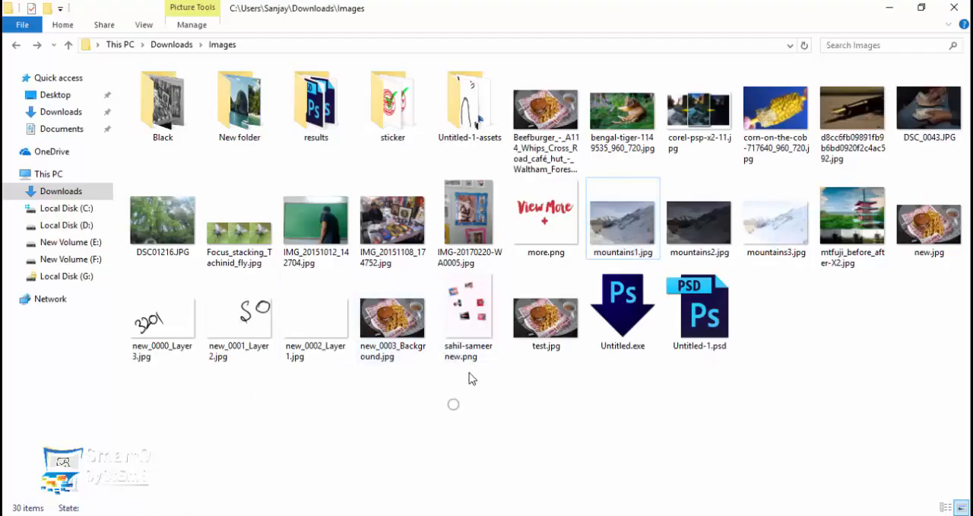
{"action": "left_click", "coordinate": [617, 241]}
{"action": "double_click", "coordinate": [622, 224]}
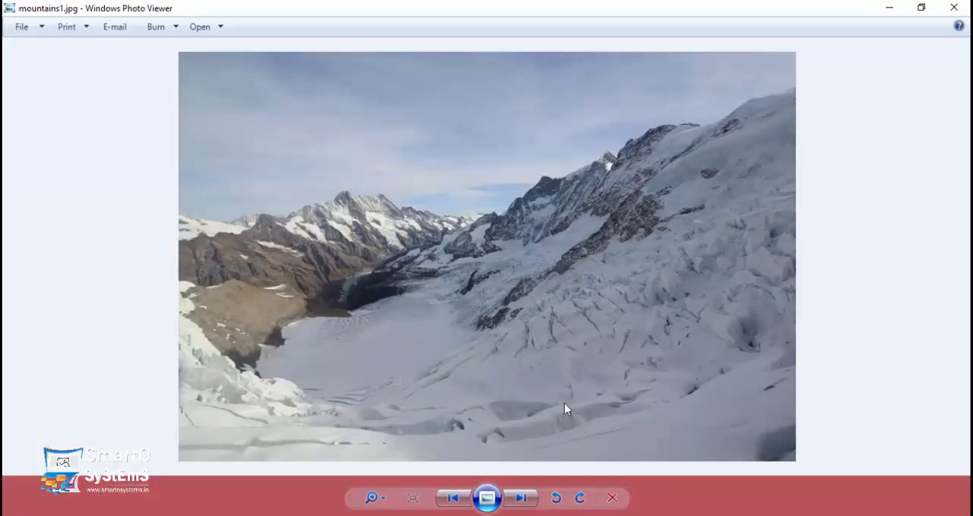
{"action": "left_click", "coordinate": [533, 498]}
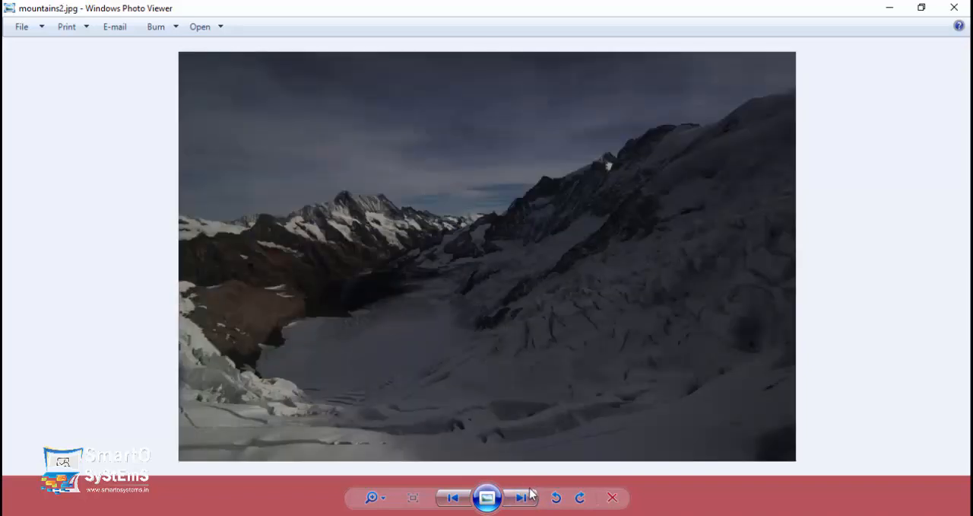
{"action": "left_click", "coordinate": [522, 498]}
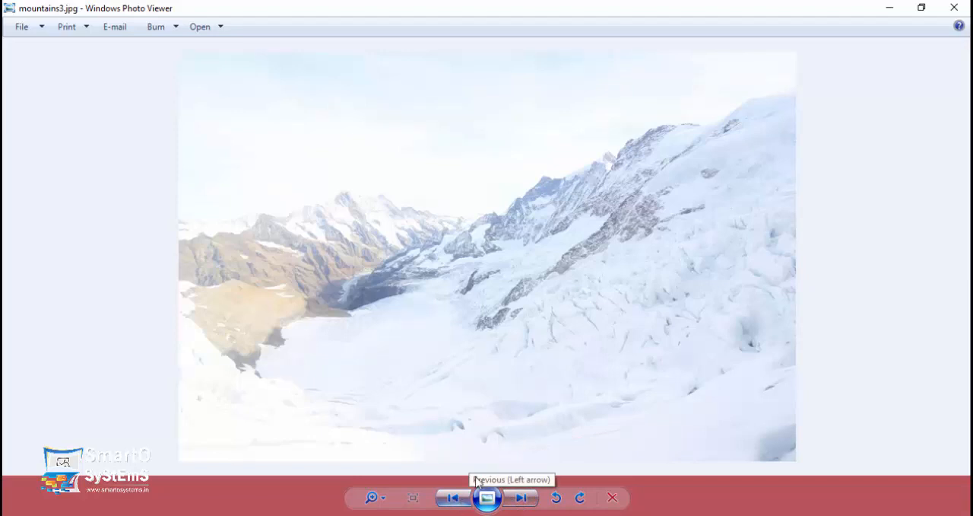
{"action": "left_click", "coordinate": [468, 498]}
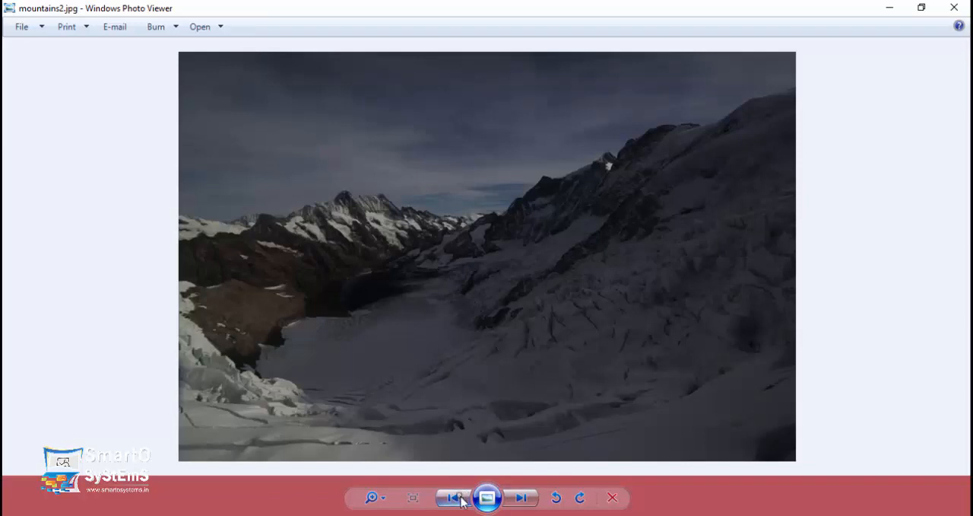
{"action": "left_click", "coordinate": [460, 497]}
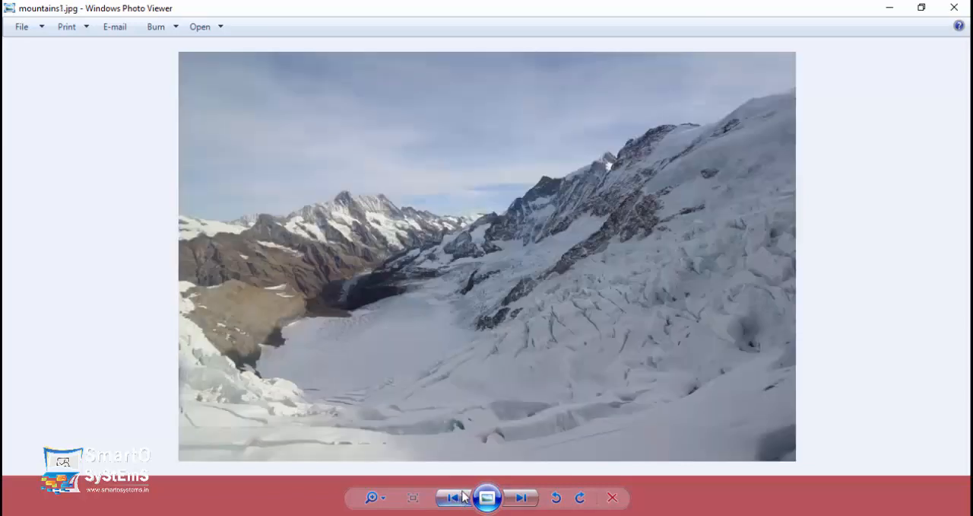
{"action": "left_click", "coordinate": [954, 8]}
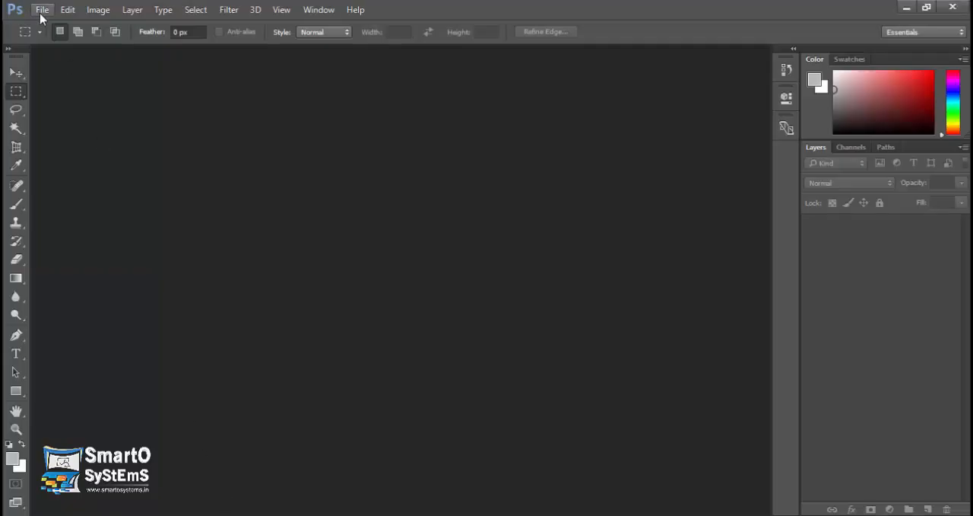
Start Merge to HDR Pro with mountains1.jpg, mountains2.jpg and mountains3.jpg from the Images folder as source files.
{"action": "left_click", "coordinate": [42, 10]}
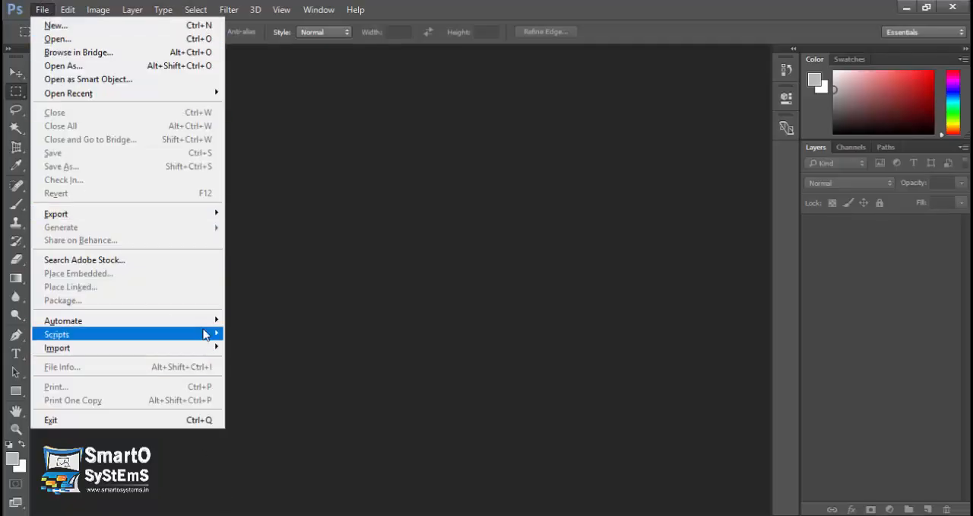
{"action": "mouse_move", "coordinate": [210, 323]}
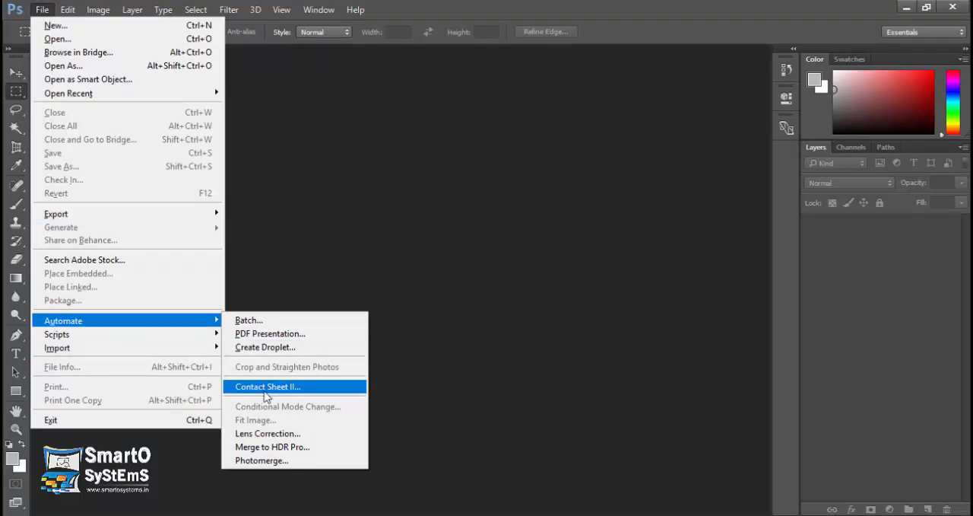
{"action": "left_click", "coordinate": [298, 449]}
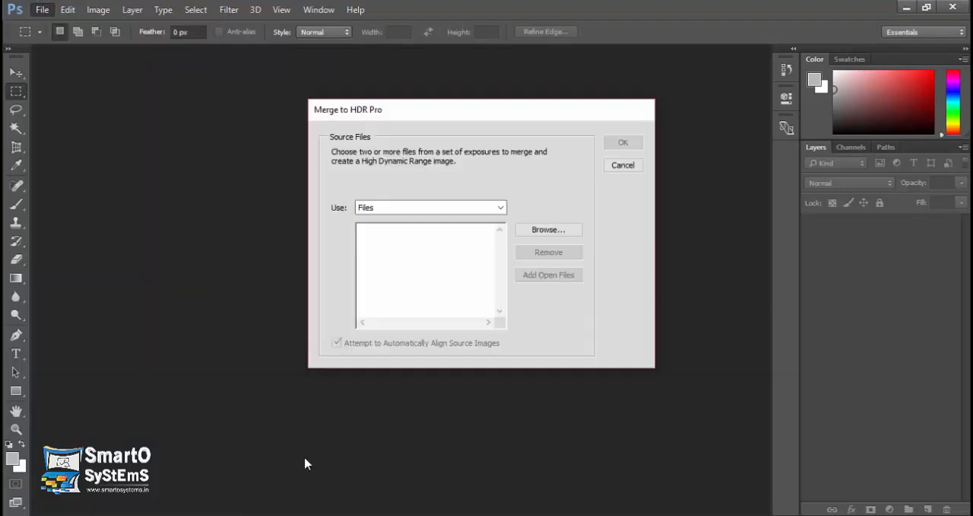
{"action": "left_click", "coordinate": [530, 231]}
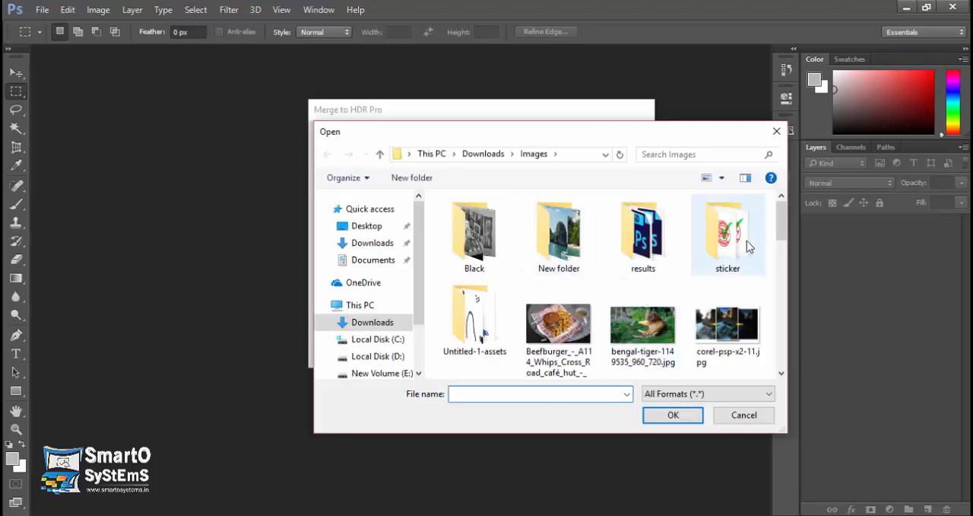
{"action": "scroll", "coordinate": [757, 273], "scroll_direction": "down", "scroll_amount": 3}
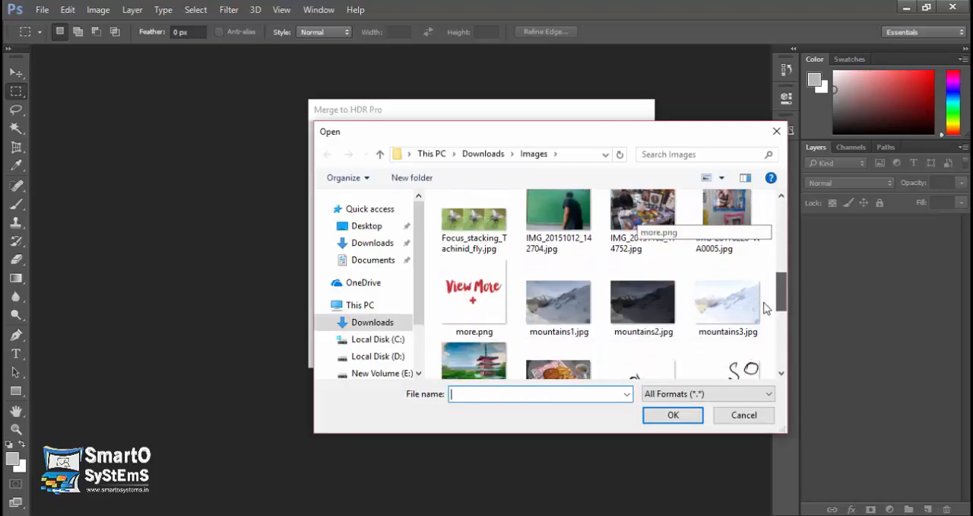
{"action": "scroll", "coordinate": [766, 308], "scroll_direction": "down", "scroll_amount": 1}
{"action": "left_click", "coordinate": [559, 258]}
{"action": "left_click", "coordinate": [715, 295], "text": "shift"}
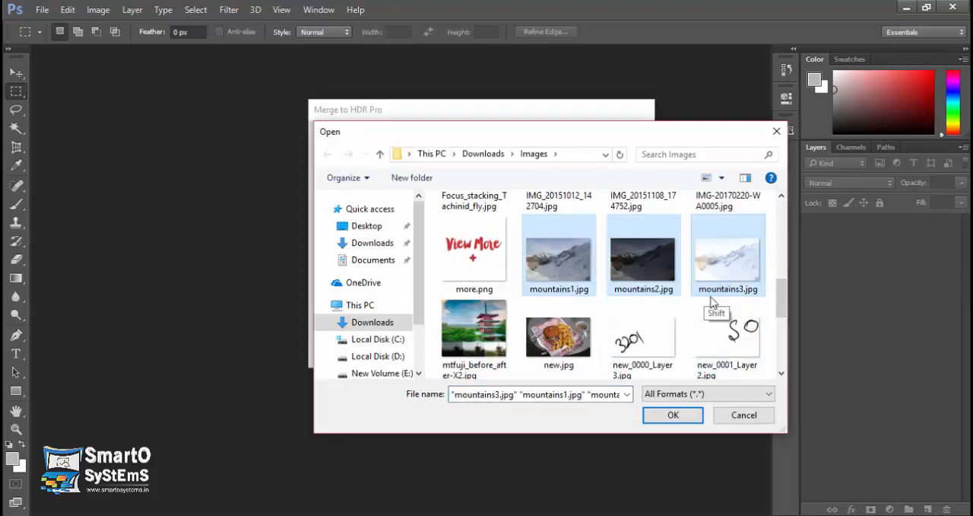
{"action": "left_click", "coordinate": [667, 415]}
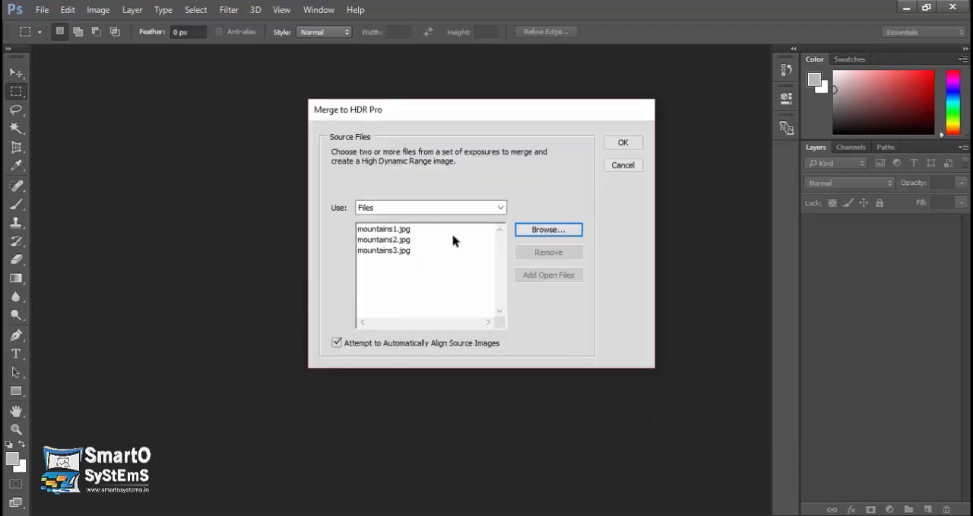
Merge the three exposures with the Default preset in 16 Bit Local Adaptation mode, and float the merged image in its own window.
{"action": "left_click", "coordinate": [618, 144]}
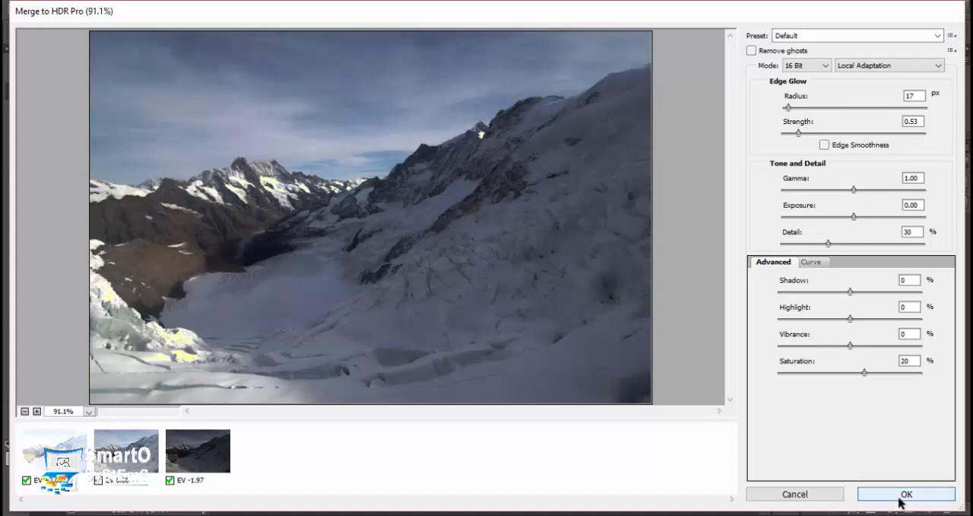
{"action": "left_click", "coordinate": [902, 494]}
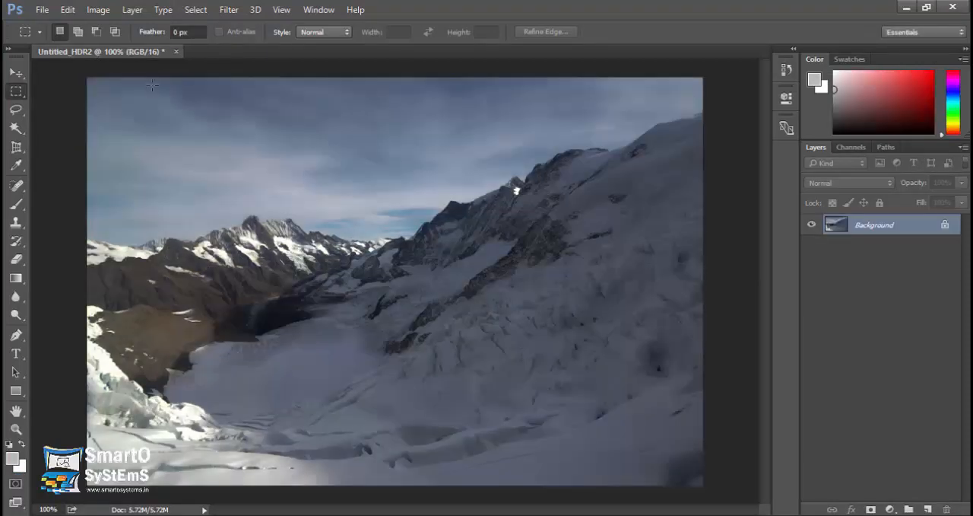
{"action": "left_click_drag", "start_coordinate": [132, 52], "coordinate": [348, 95]}
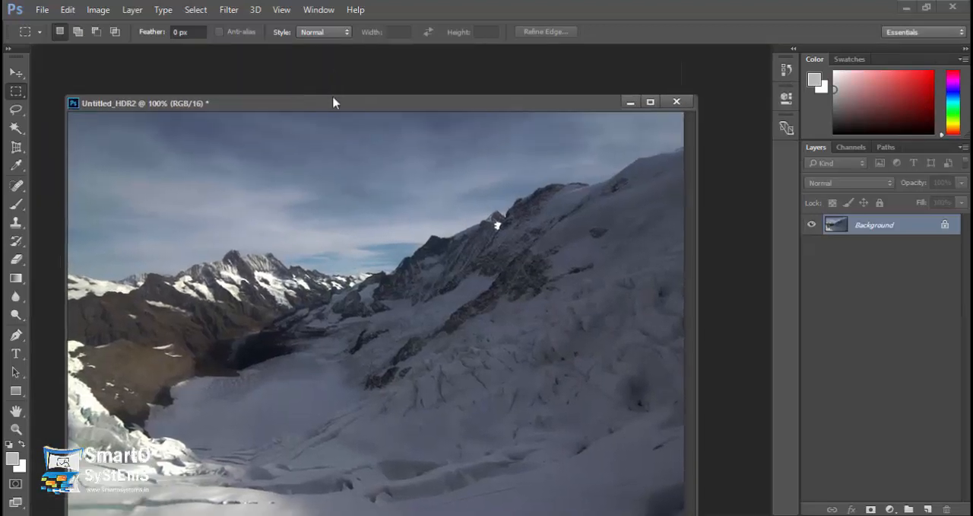
Save a JPEG copy of the merged HDR image as mountains0.jpg in the Images folder with quality 12 (Maximum), Baseline ("Standard").
{"action": "left_click", "coordinate": [42, 10]}
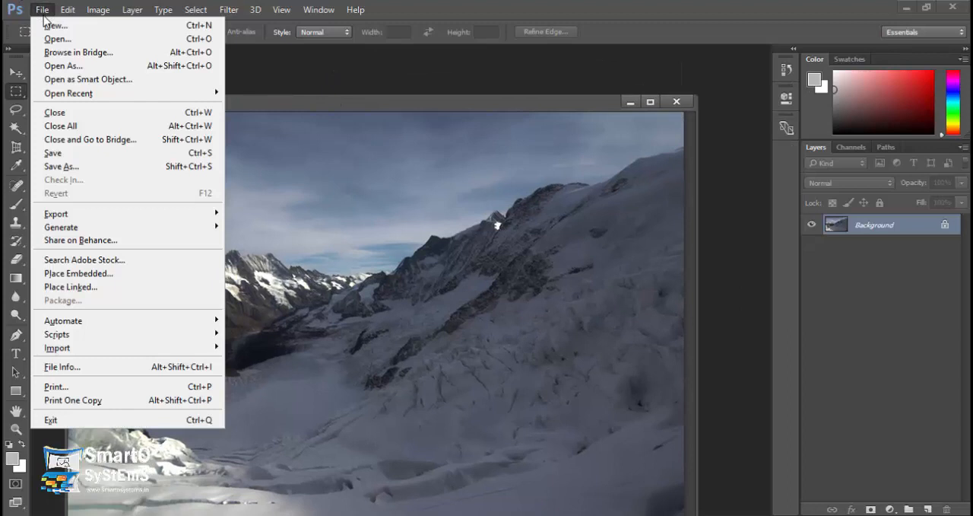
{"action": "left_click", "coordinate": [95, 167]}
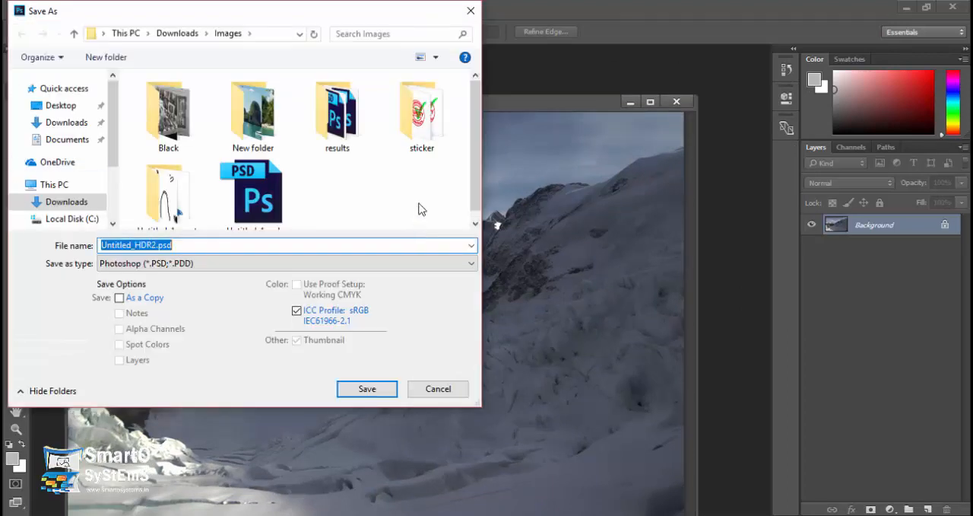
{"action": "left_click", "coordinate": [233, 262]}
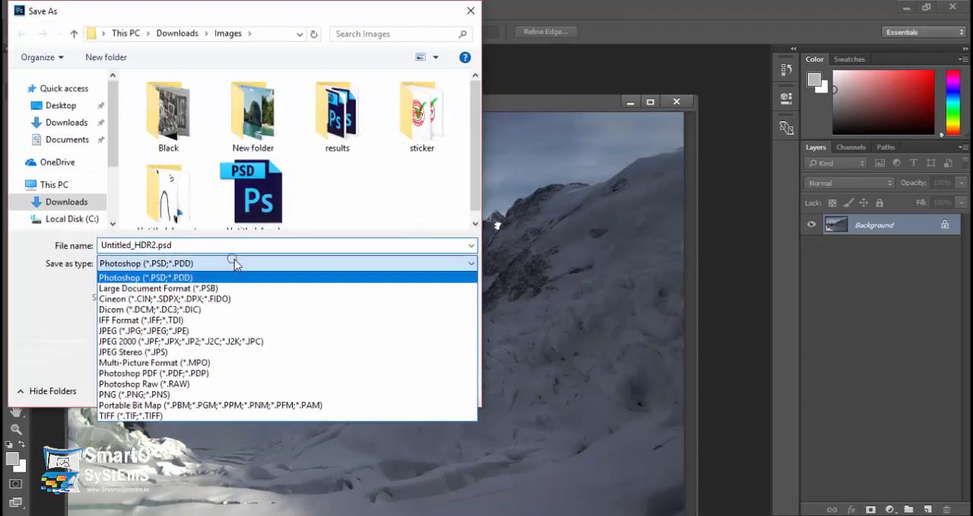
{"action": "left_click", "coordinate": [167, 331]}
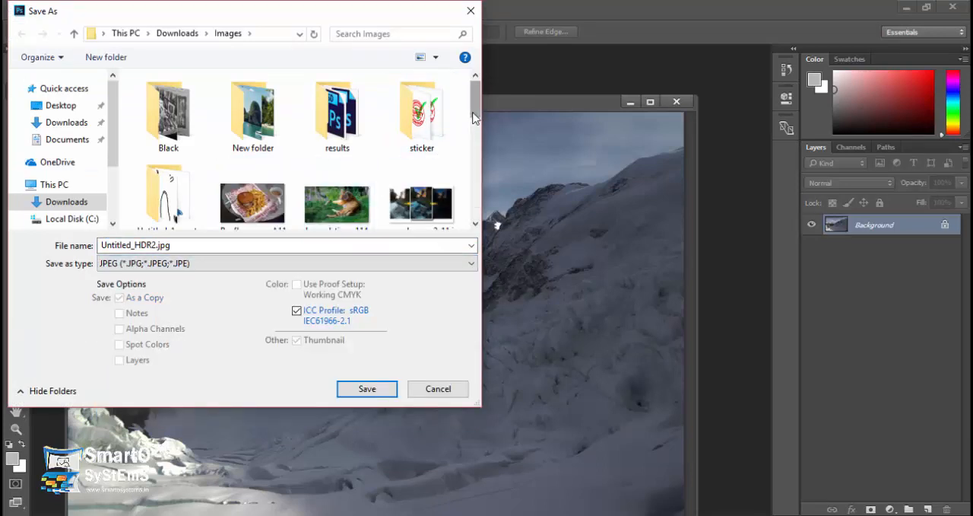
{"action": "left_click_drag", "start_coordinate": [475, 131], "coordinate": [469, 177]}
{"action": "left_click", "coordinate": [157, 166]}
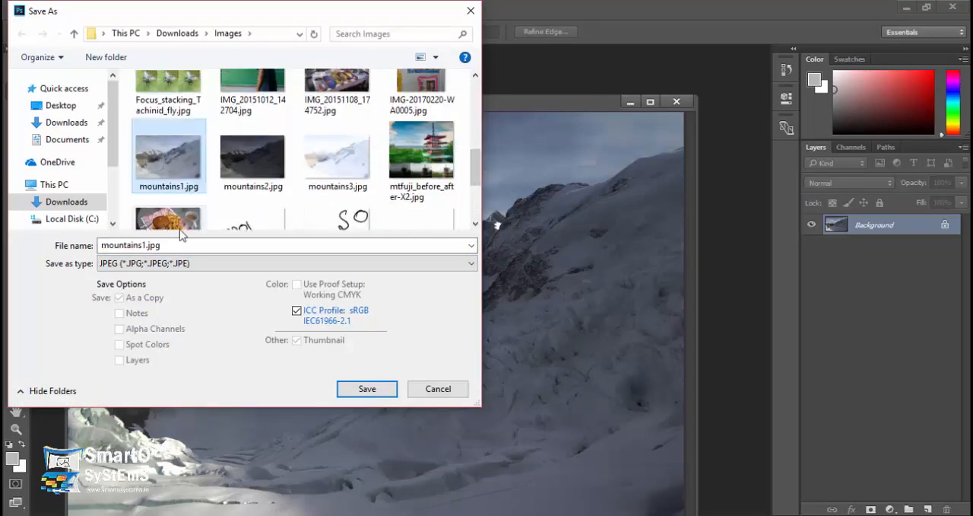
{"action": "left_click", "coordinate": [148, 245]}
{"action": "left_click", "coordinate": [144, 245]}
{"action": "left_click", "coordinate": [146, 245]}
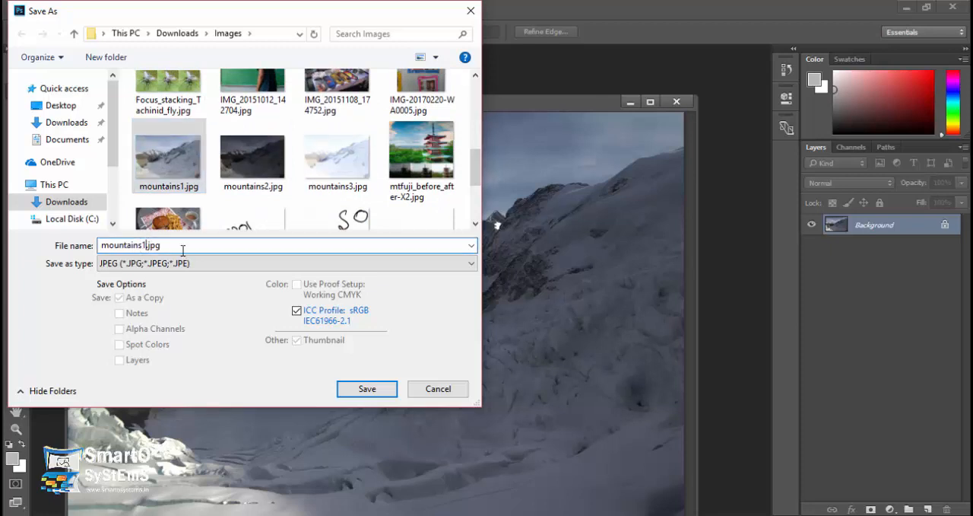
{"action": "key", "text": "BackSpace"}
{"action": "type", "text": "0"}
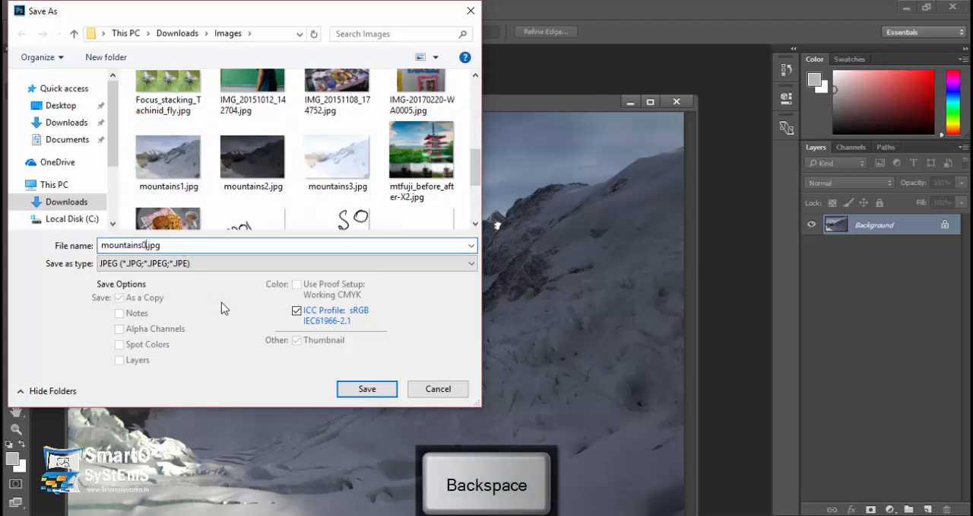
{"action": "left_click", "coordinate": [367, 388]}
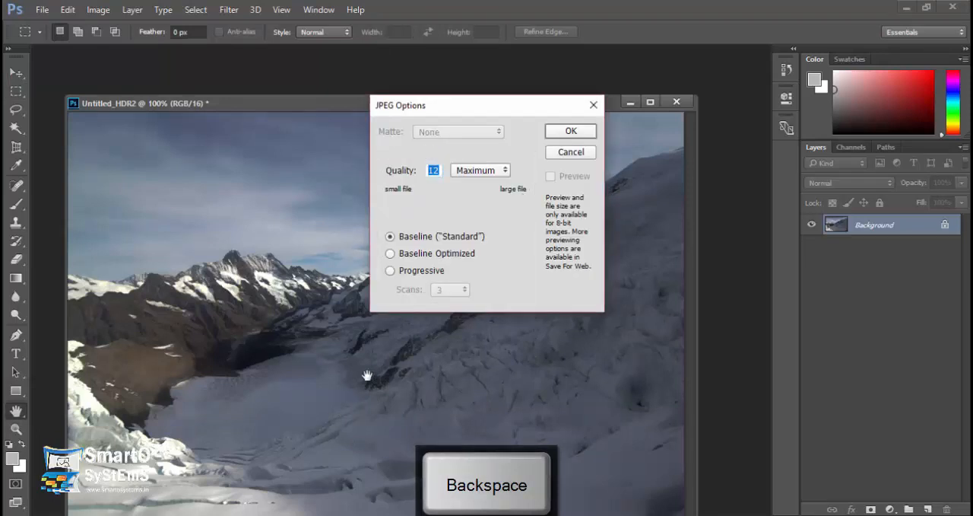
{"action": "left_click", "coordinate": [563, 131]}
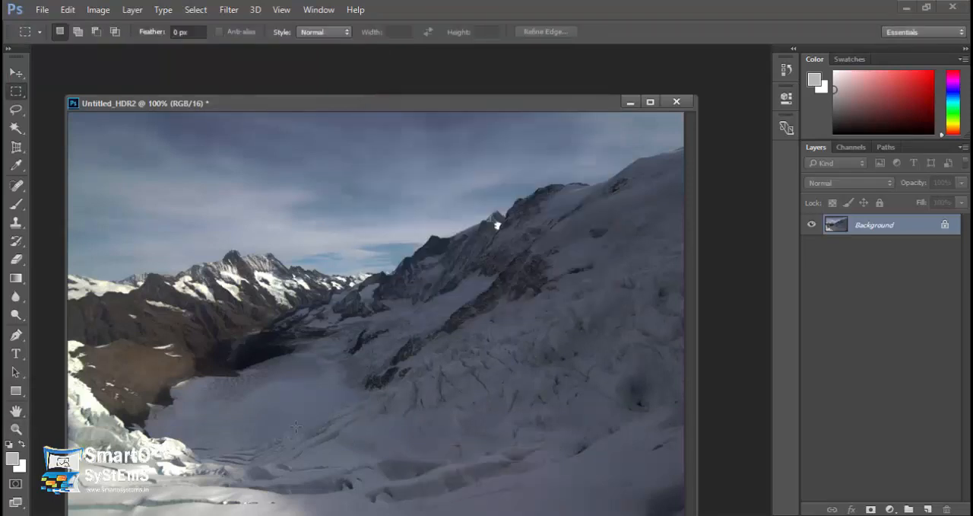
Switch to the Images folder in File Explorer and compare mountains0.jpg with the three source exposures in Windows Photo Viewer.
{"action": "left_click", "coordinate": [270, 436]}
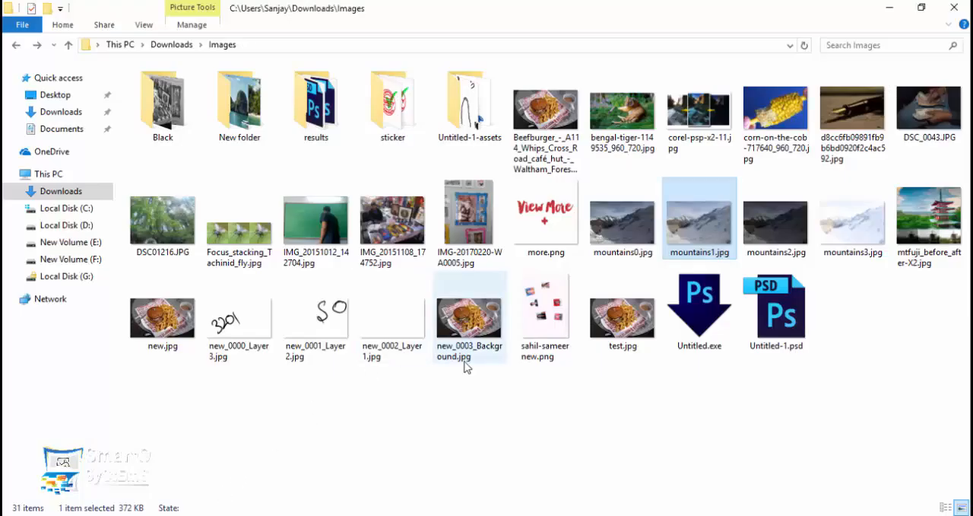
{"action": "double_click", "coordinate": [689, 242]}
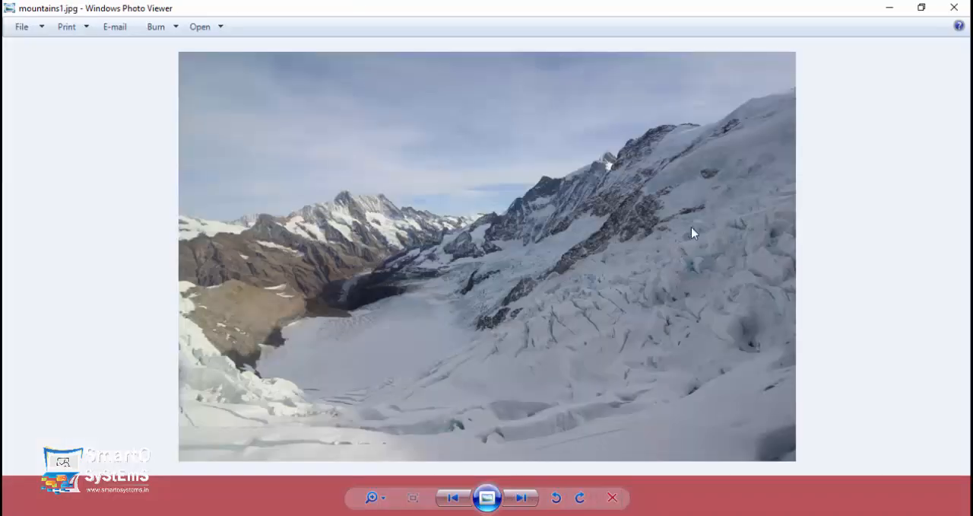
{"action": "key", "text": "Left"}
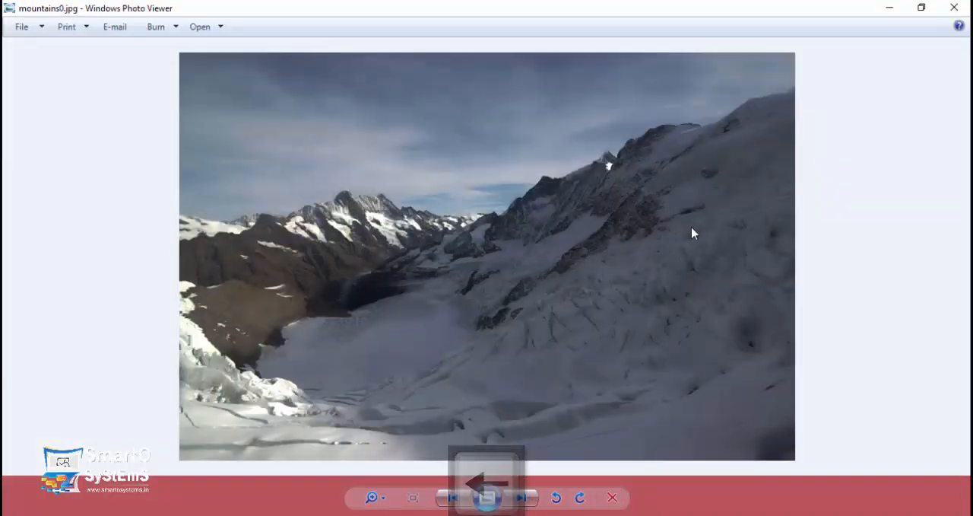
{"action": "key", "text": "Right"}
{"action": "key", "text": "Left"}
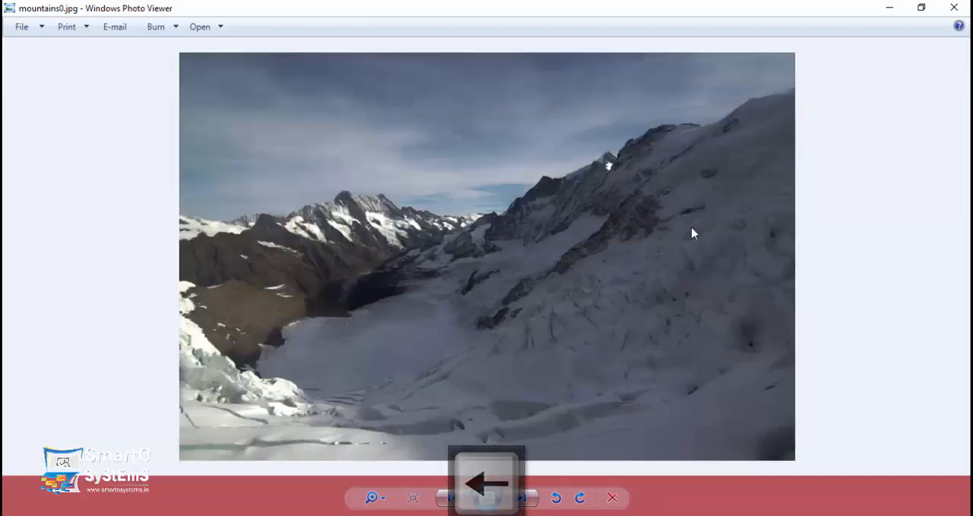
{"action": "key", "text": "Right"}
{"action": "key", "text": "Right"}
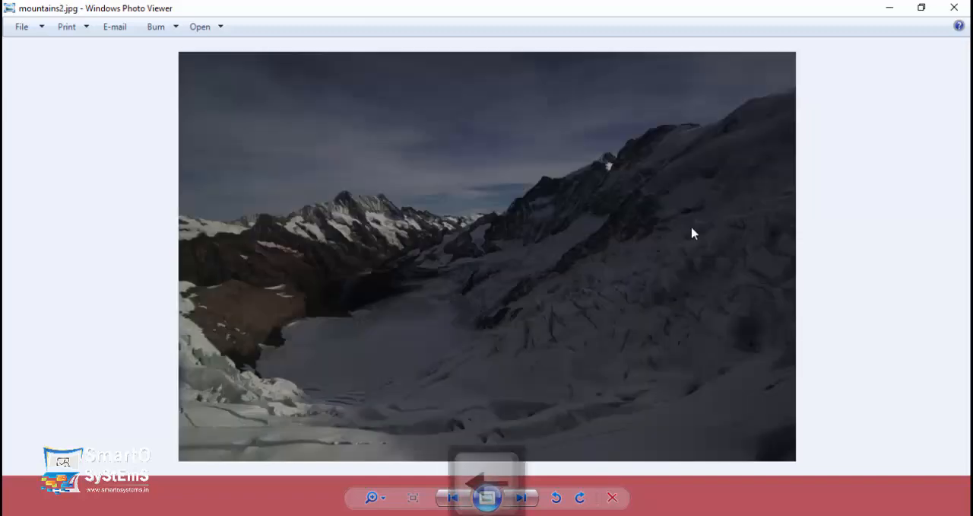
{"action": "key", "text": "Right"}
{"action": "key", "text": "Right"}
{"action": "key", "text": "Left"}
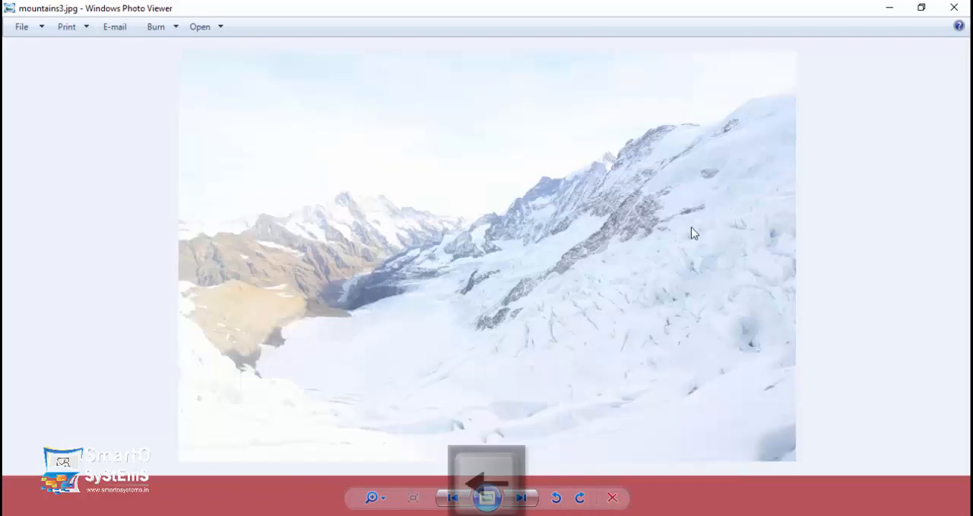
{"action": "key", "text": "Left"}
{"action": "key", "text": "Left"}
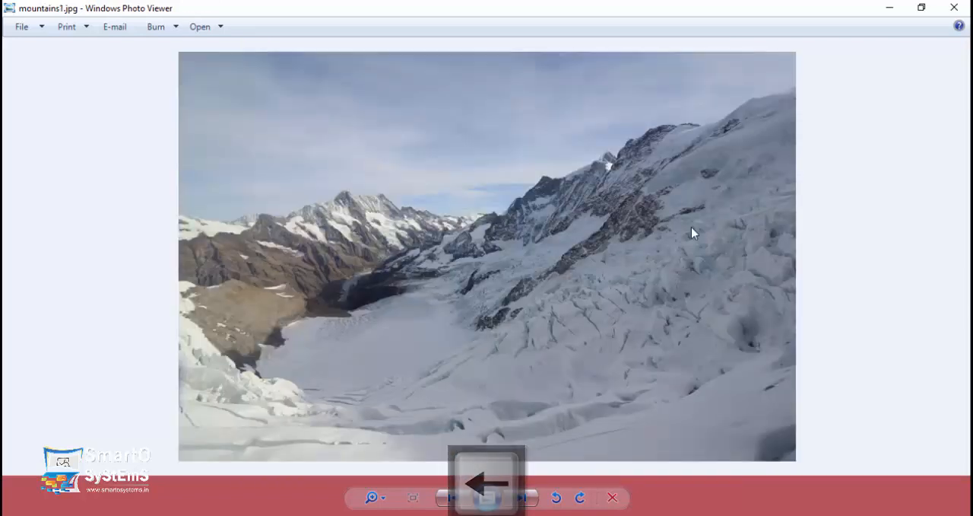
{"action": "key", "text": "Left"}
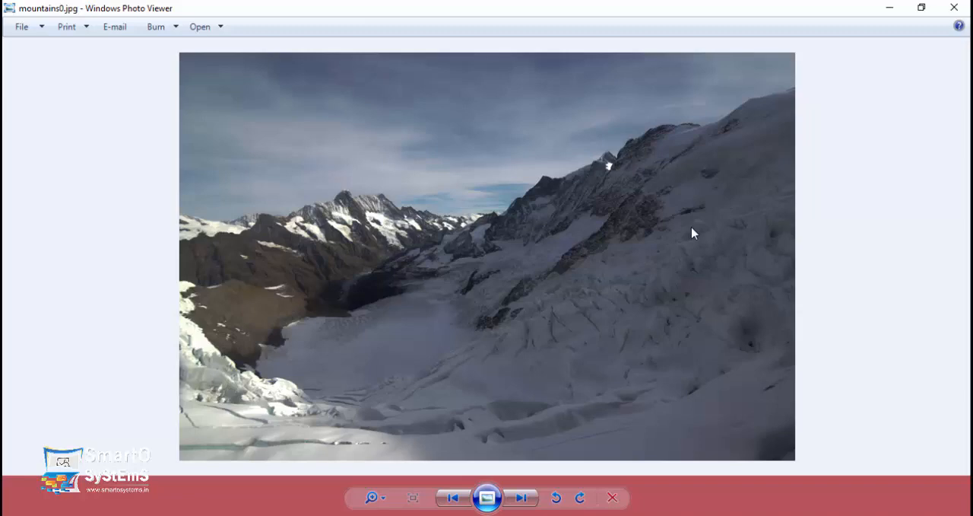
{"action": "key", "text": "Right"}
{"action": "key", "text": "Right"}
{"action": "key", "text": "Right"}
{"action": "key", "text": "Right"}
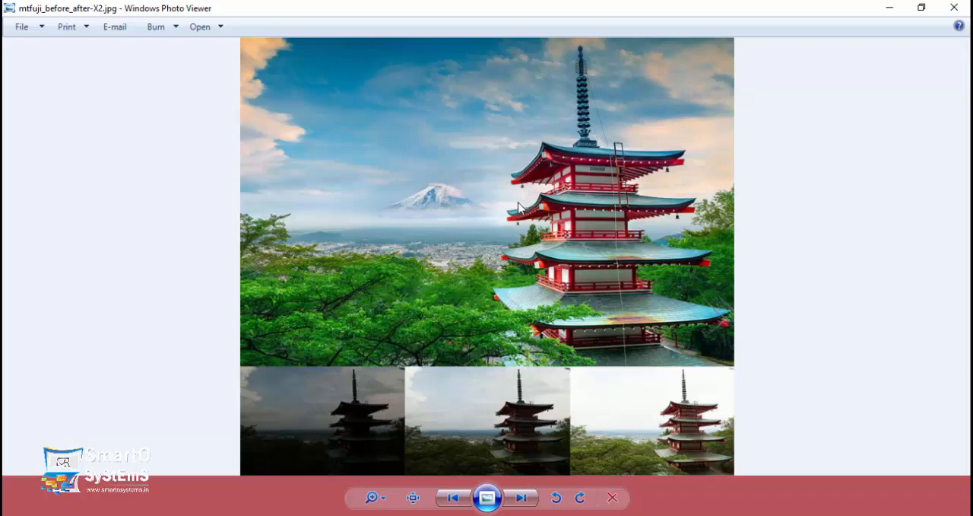
{"action": "left_click", "coordinate": [955, 8]}
Switch back to Photoshop and close the merged HDR document without saving changes.
{"action": "left_click", "coordinate": [380, 399]}
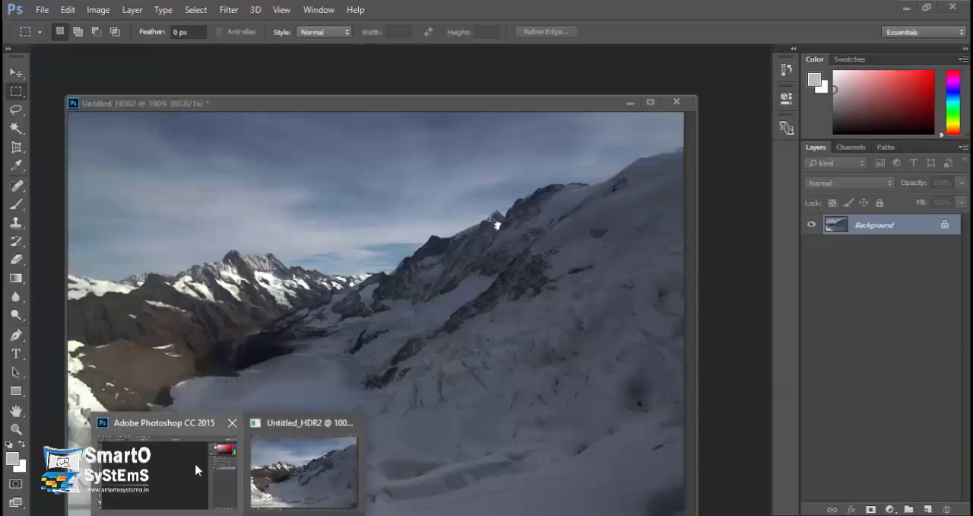
{"action": "left_click", "coordinate": [196, 466]}
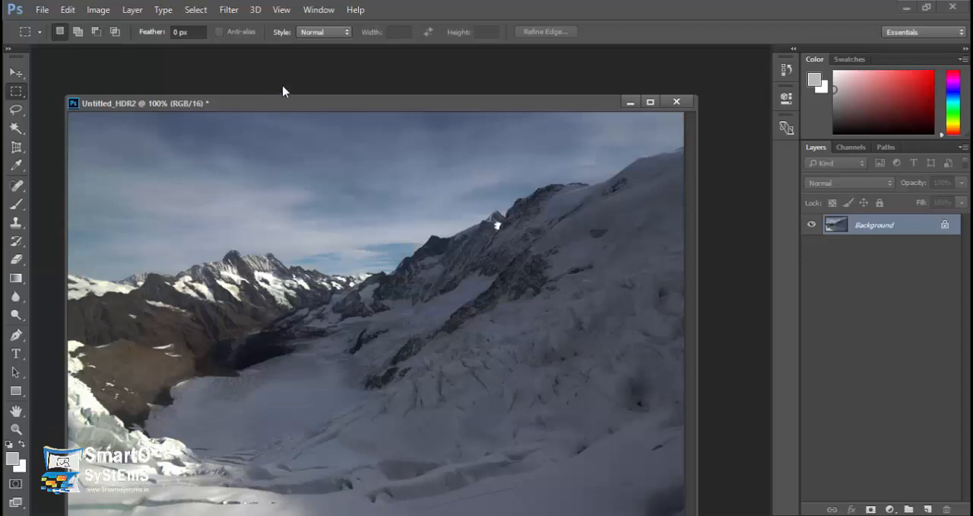
{"action": "left_click_drag", "start_coordinate": [283, 90], "coordinate": [288, 91]}
{"action": "left_click", "coordinate": [676, 82]}
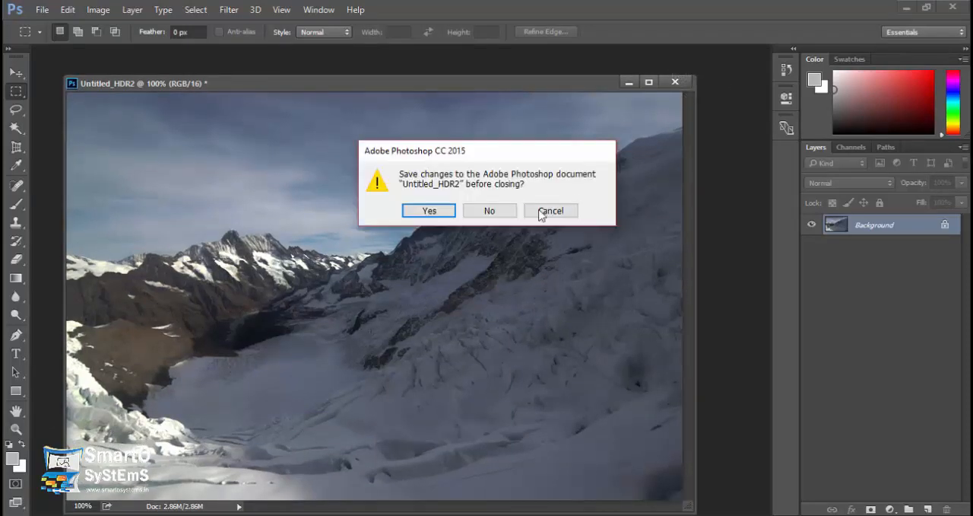
{"action": "left_click", "coordinate": [496, 210]}
Start Photomerge and browse for source files in the New folder inside the Images folder.
{"action": "left_click", "coordinate": [42, 9]}
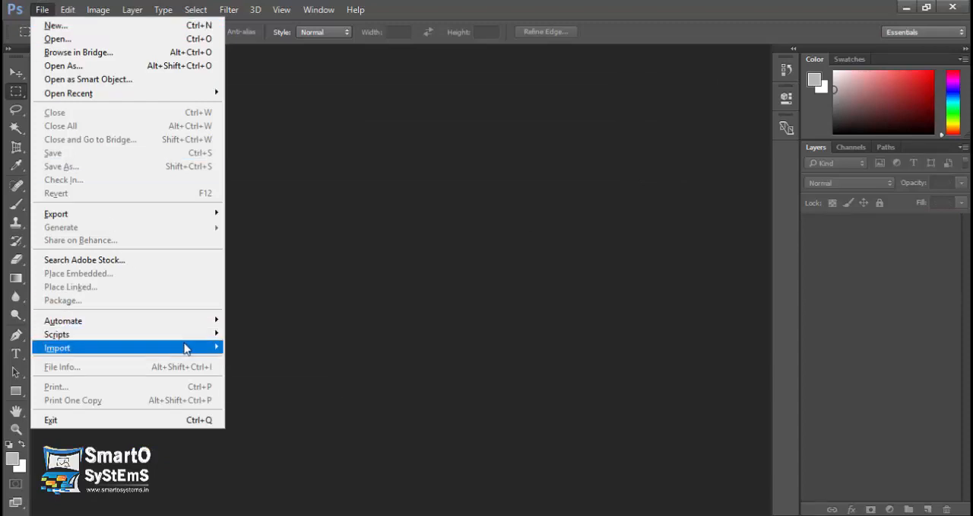
{"action": "mouse_move", "coordinate": [199, 321]}
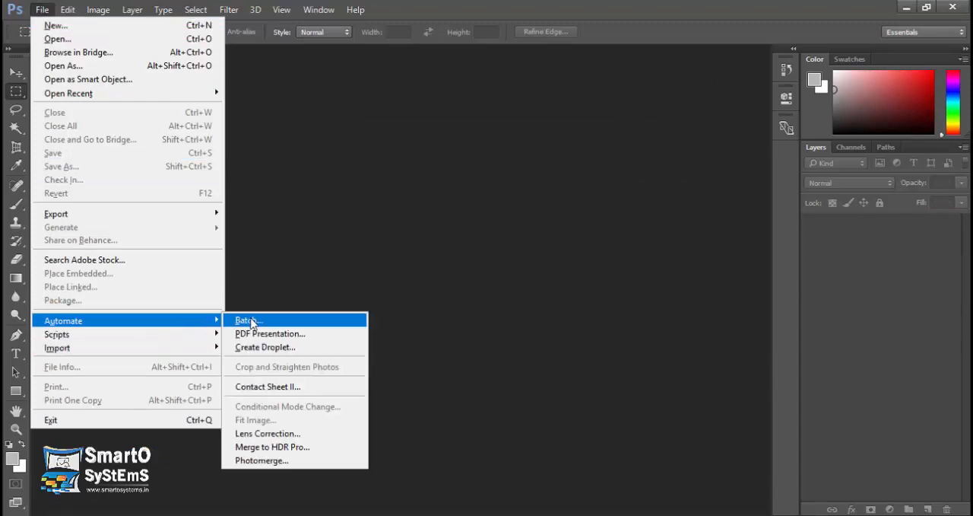
{"action": "left_click", "coordinate": [264, 462]}
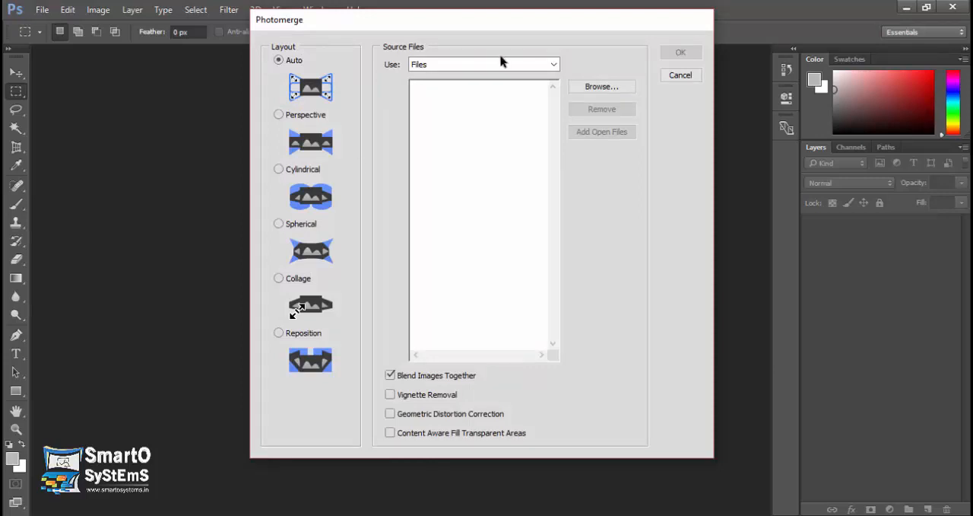
{"action": "left_click", "coordinate": [597, 88]}
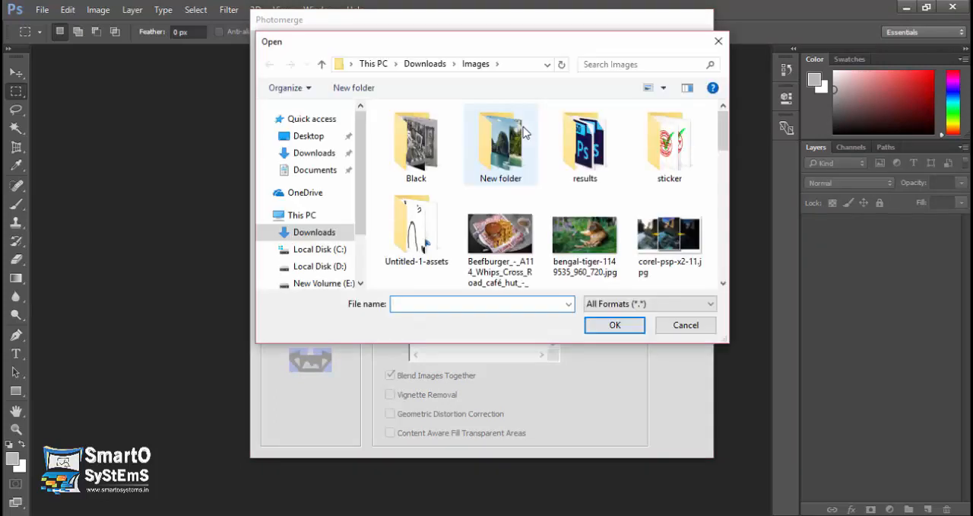
{"action": "double_click", "coordinate": [510, 140]}
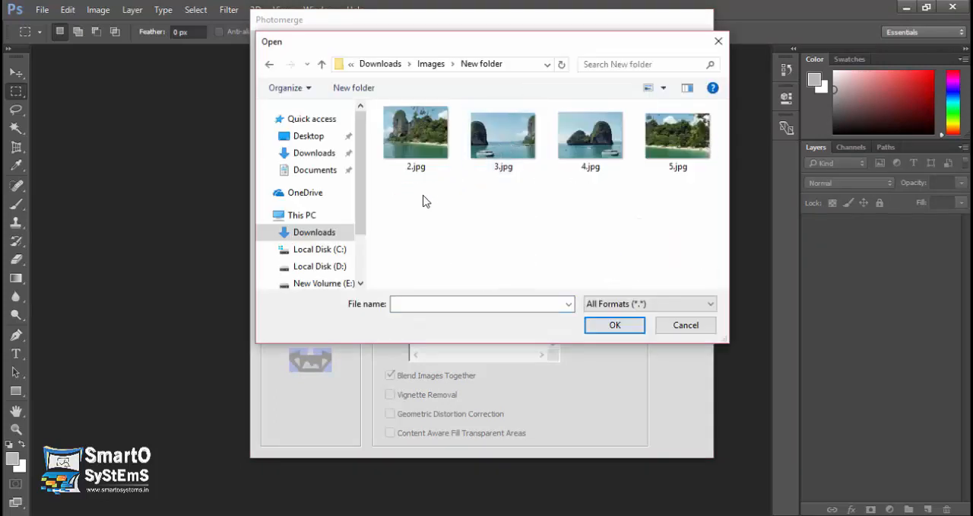
Preview the source photos 2.jpg, 3.jpg, 4.jpg and 5.jpg in Windows Photo Viewer, and close the viewer.
{"action": "right_click", "coordinate": [426, 135]}
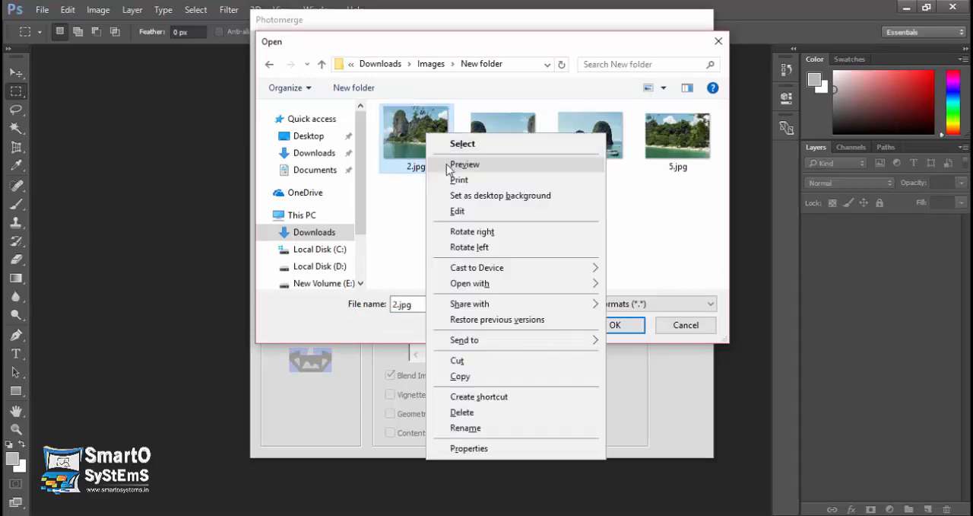
{"action": "key", "text": "Escape"}
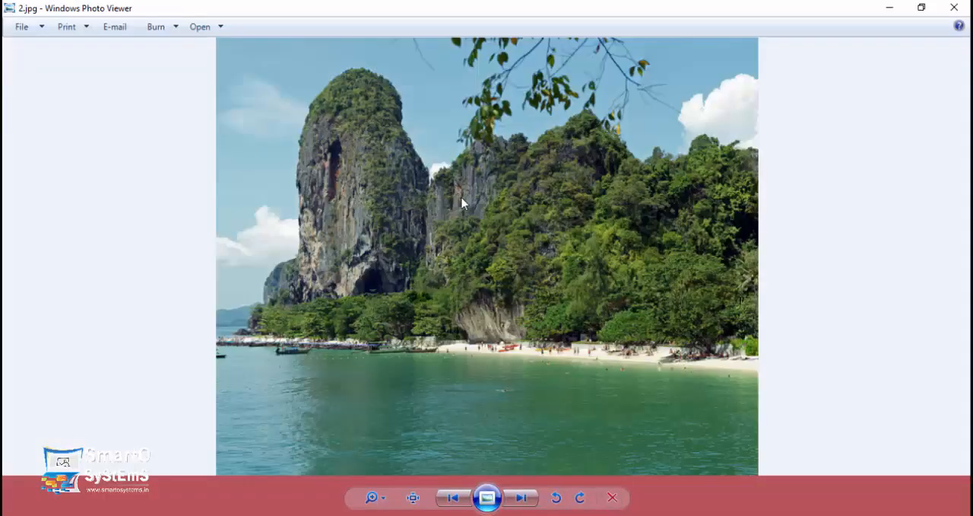
{"action": "left_click", "coordinate": [524, 500]}
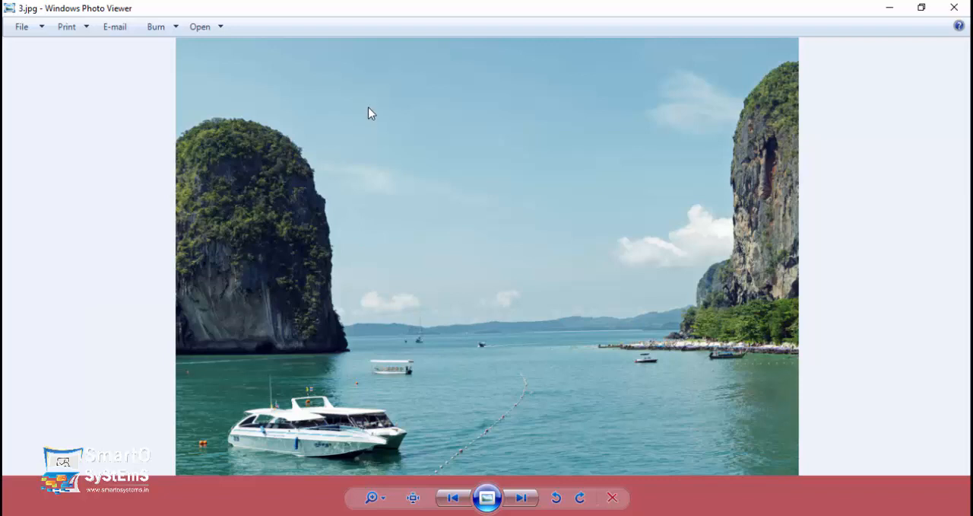
{"action": "left_click", "coordinate": [521, 497]}
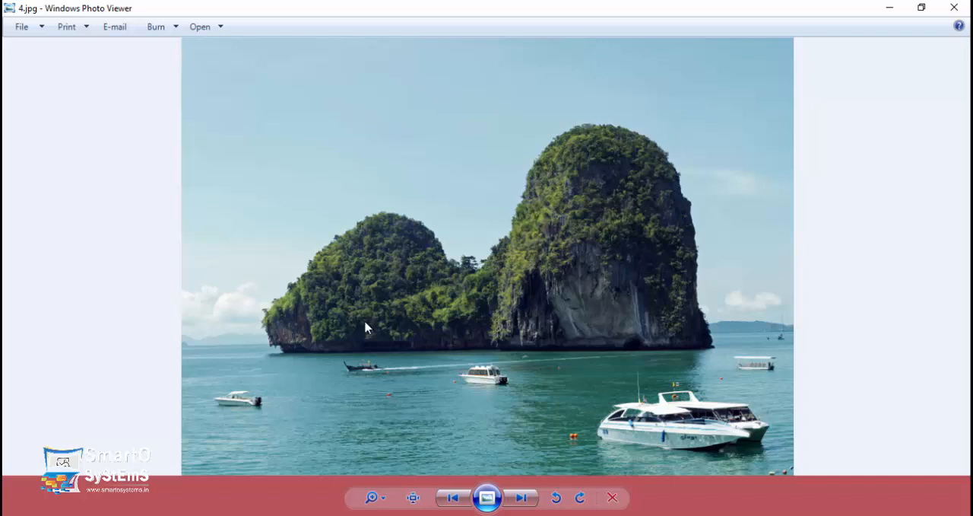
{"action": "left_click", "coordinate": [533, 498]}
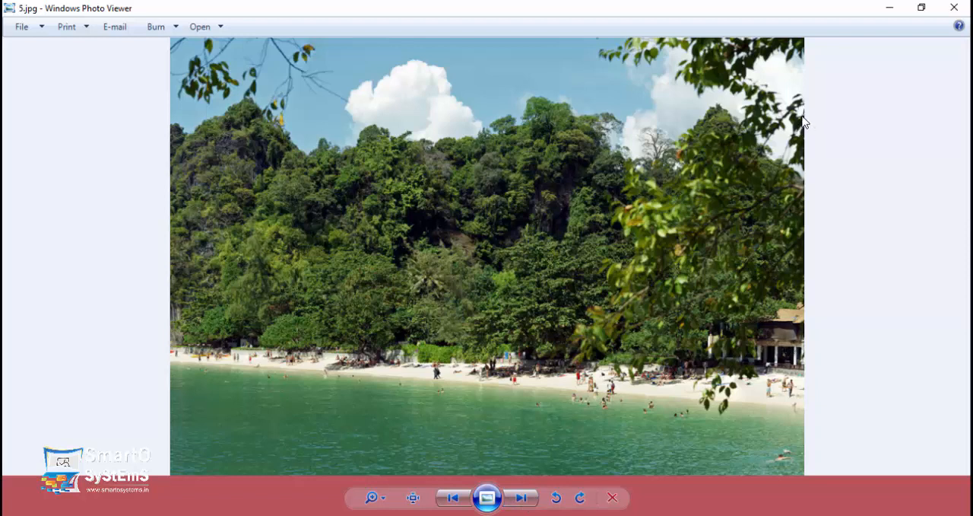
{"action": "left_click", "coordinate": [951, 8]}
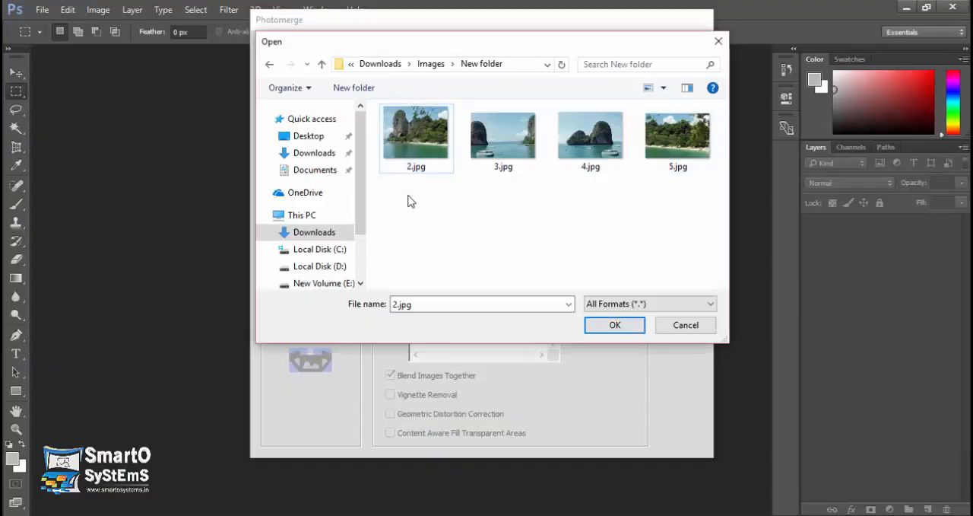
Add 2.jpg through 5.jpg as source files and merge them into a panorama with the Auto layout and Blend Images Together.
{"action": "left_click_drag", "start_coordinate": [398, 218], "coordinate": [679, 158]}
{"action": "left_click", "coordinate": [614, 325]}
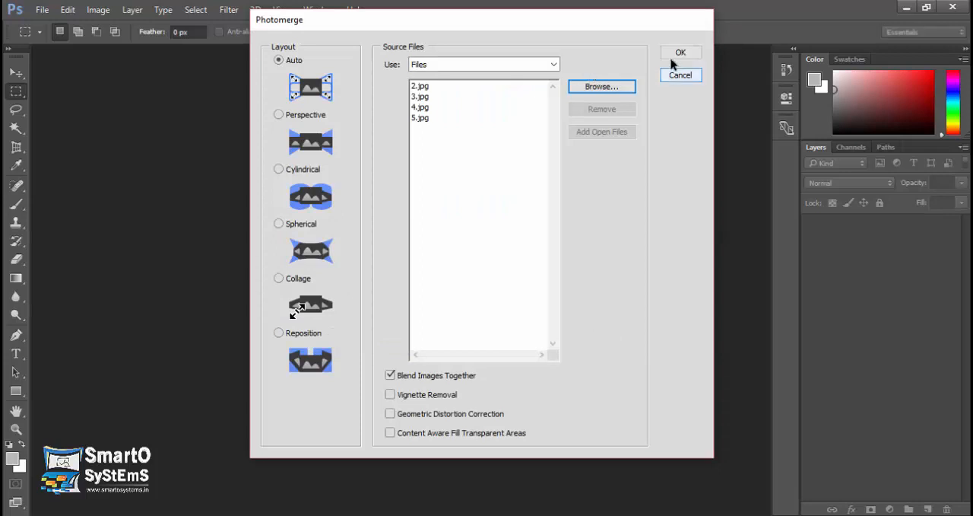
{"action": "left_click", "coordinate": [681, 52]}
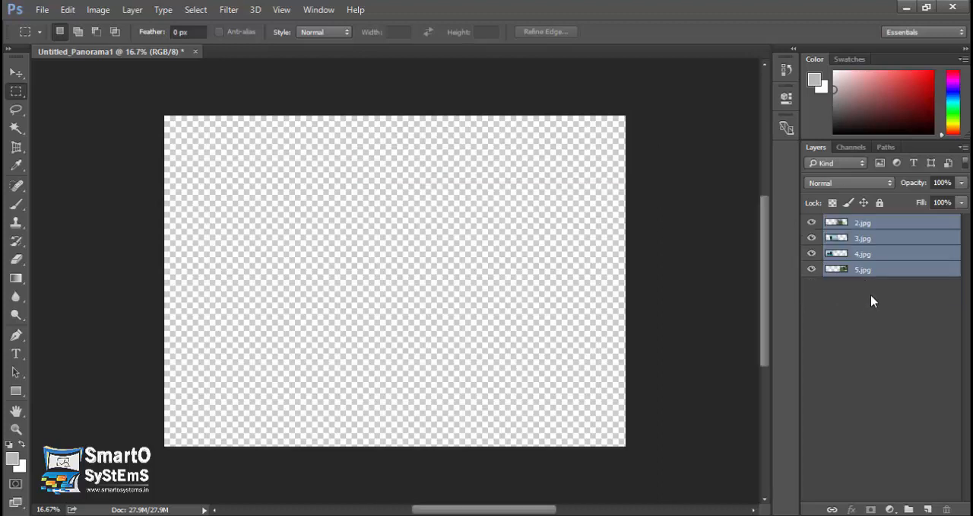
{"action": "key", "text": "alt+]"}
{"action": "key", "text": "alt+]"}
{"action": "key", "text": "alt+]"}
{"action": "key", "text": "alt+]"}
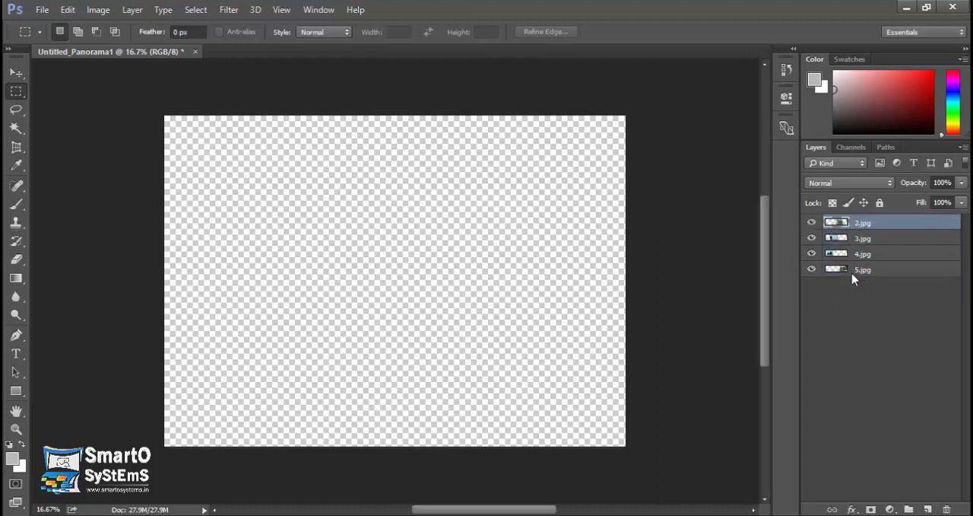
{"action": "left_click", "coordinate": [852, 273], "text": "shift"}
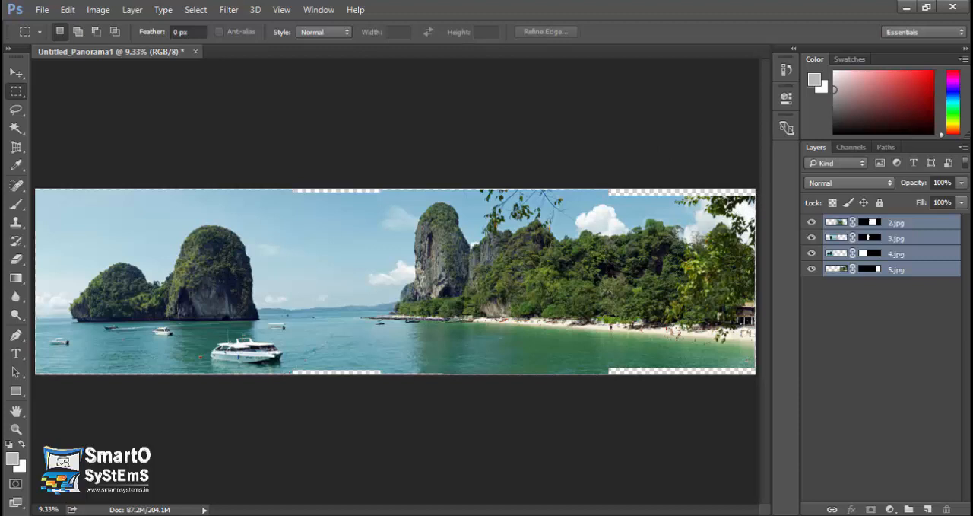
Crop the panorama to a full-width rectangular selection that excludes the transparent strips along its upper and lower edges, and leave the Crop tool.
{"action": "left_click_drag", "start_coordinate": [753, 195], "coordinate": [11, 368]}
{"action": "left_click", "coordinate": [17, 147]}
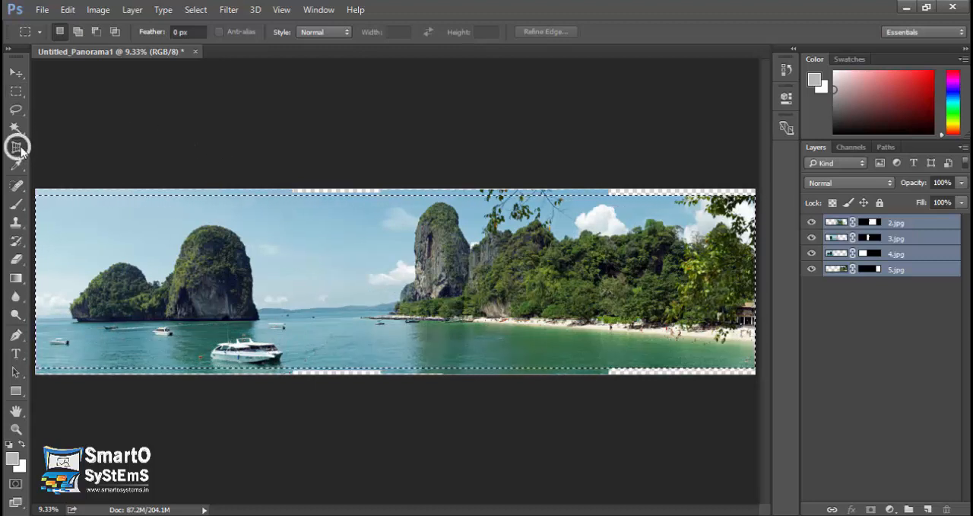
{"action": "left_click", "coordinate": [57, 145]}
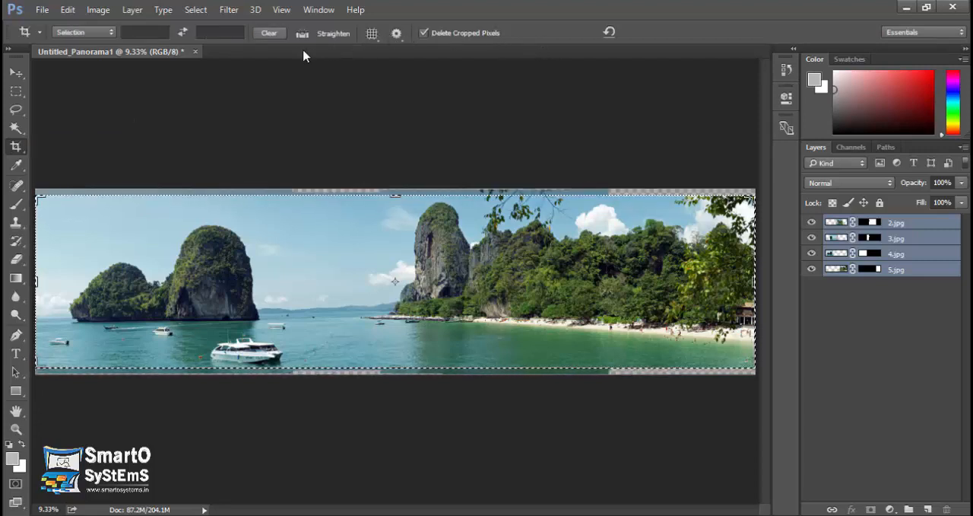
{"action": "left_click", "coordinate": [91, 33]}
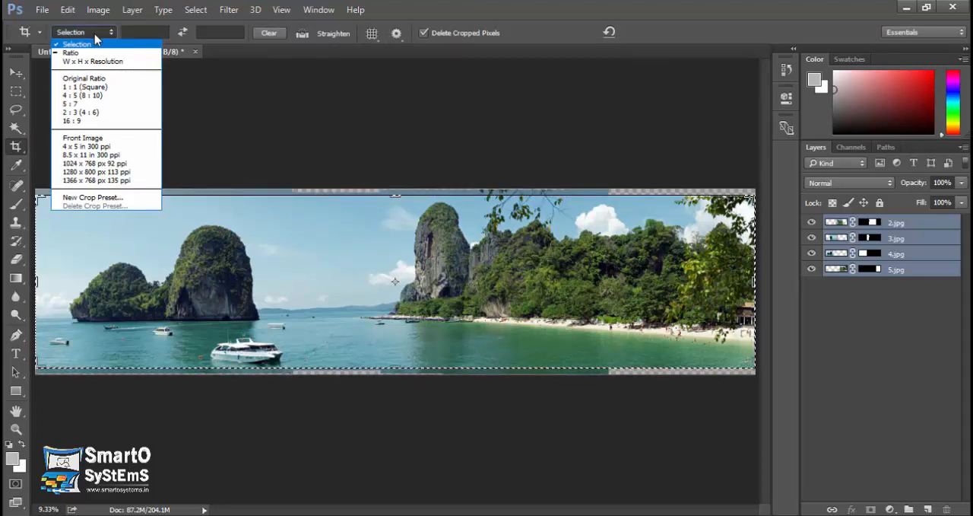
{"action": "left_click", "coordinate": [94, 34]}
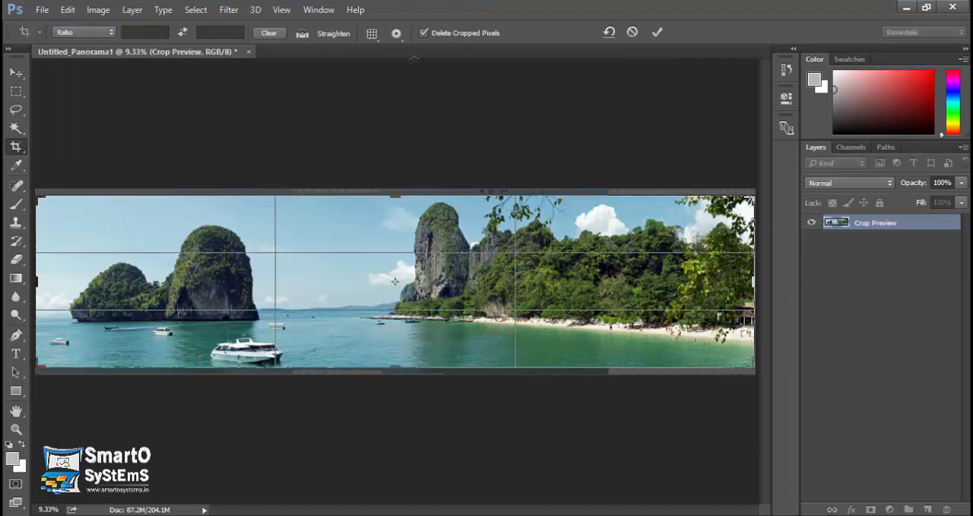
{"action": "left_click", "coordinate": [657, 32]}
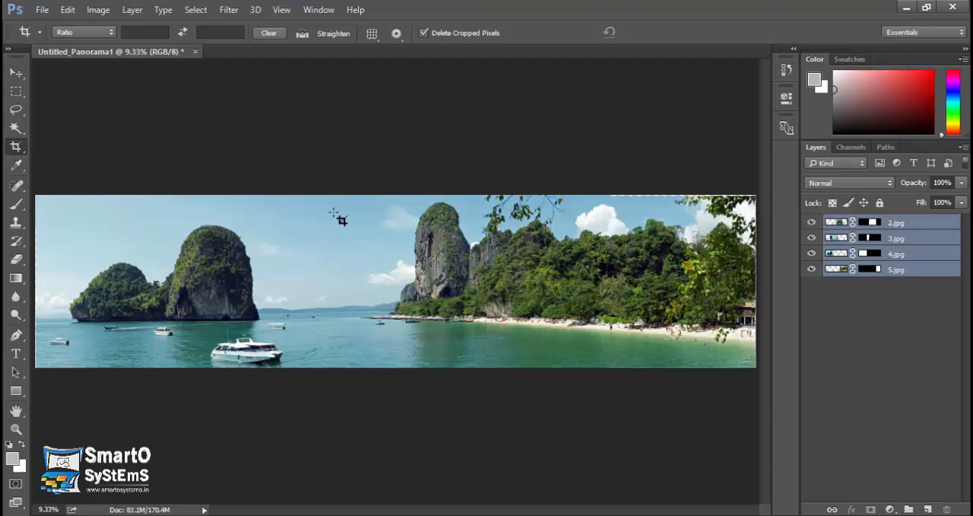
{"action": "left_click", "coordinate": [16, 72]}
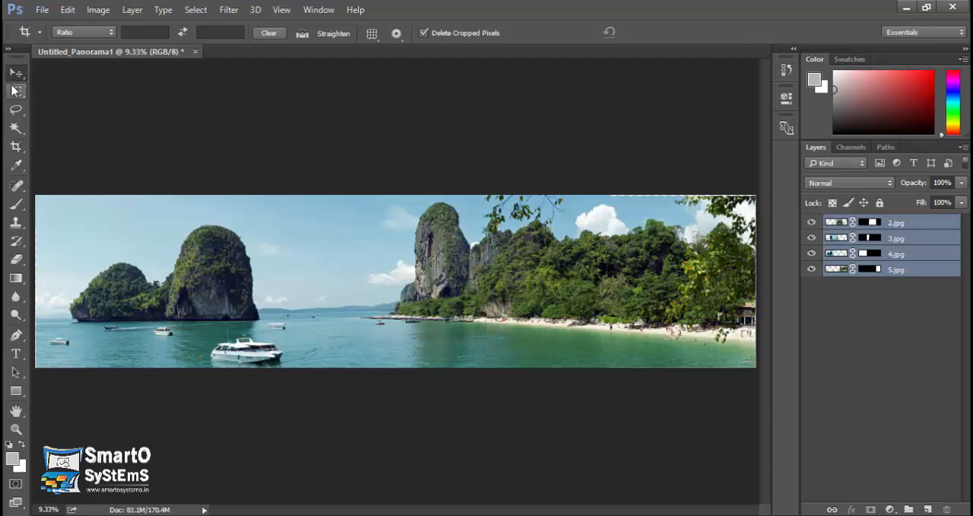